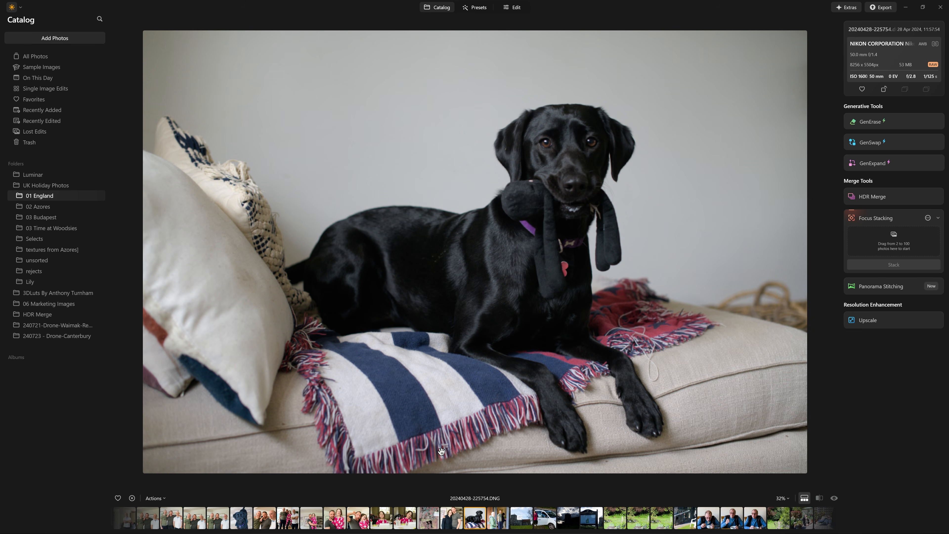
pyautogui.click(239, 520)
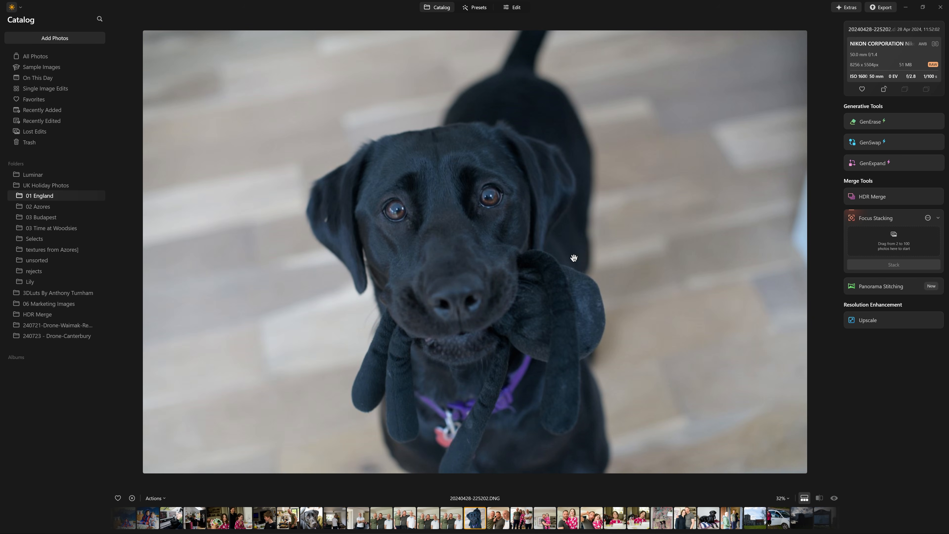
pyautogui.scroll(1, 421, 513)
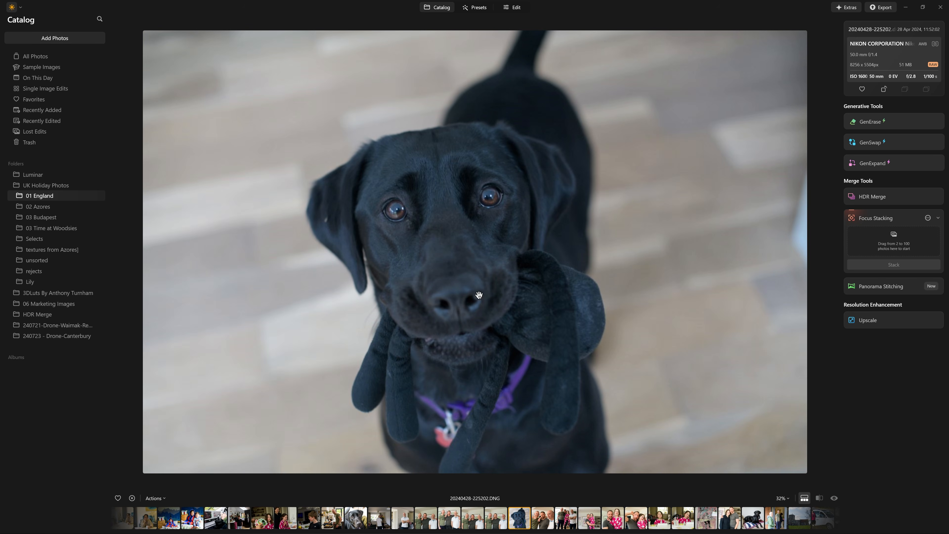
pyautogui.click(357, 526)
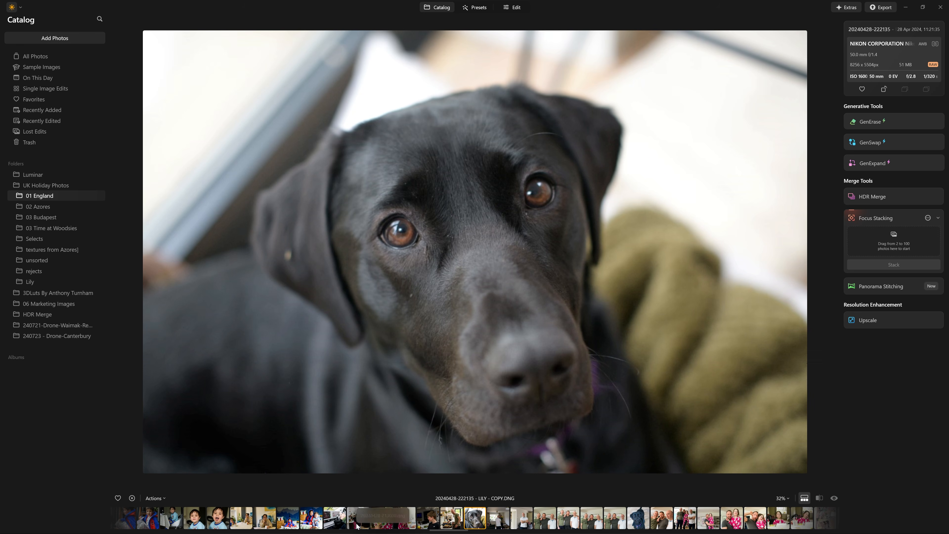
pyautogui.click(511, 9)
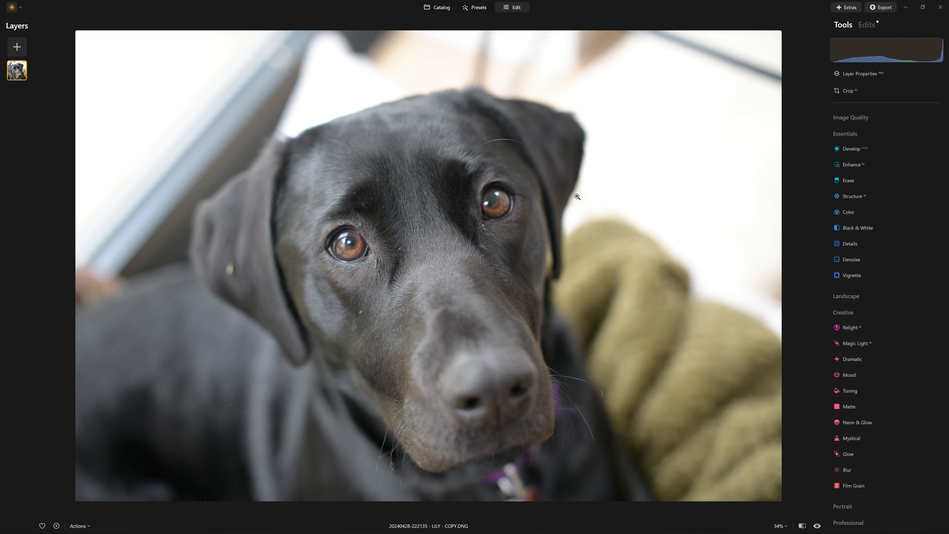
# Step: Develop the photo with Exposure -0.71, Smart Contrast 45, Highlights -17, Shadows 14, Whites 37 and Blacks -10
pyautogui.click(878, 155)
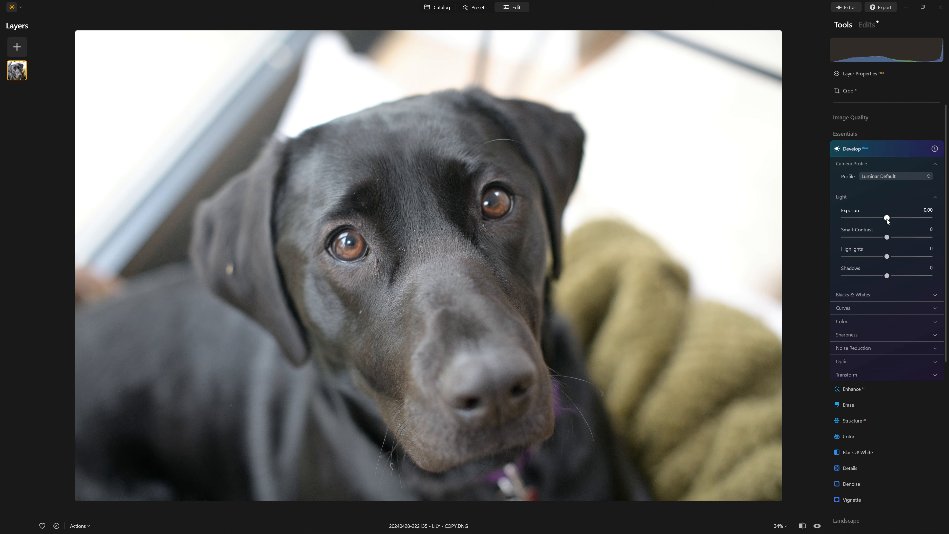
pyautogui.moveTo(887, 219); pyautogui.dragTo(894, 276)
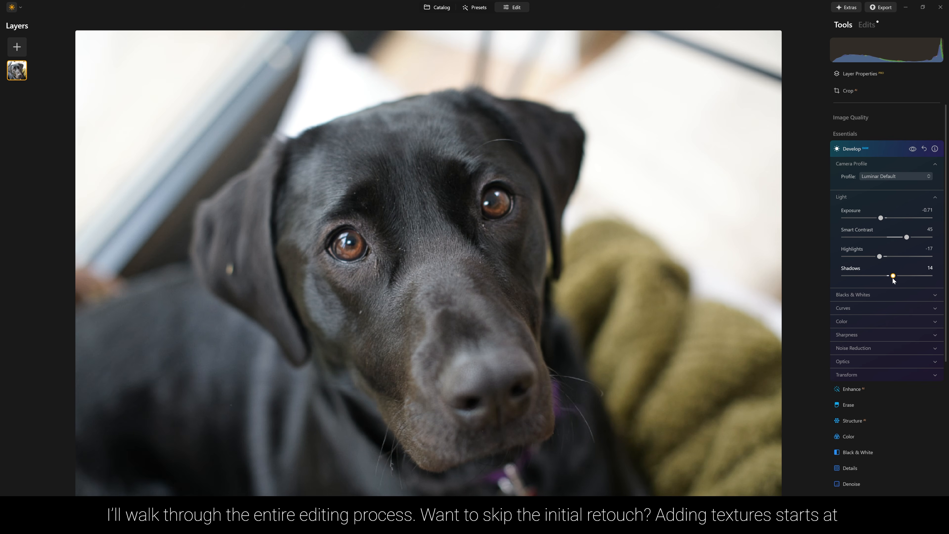
pyautogui.click(880, 296)
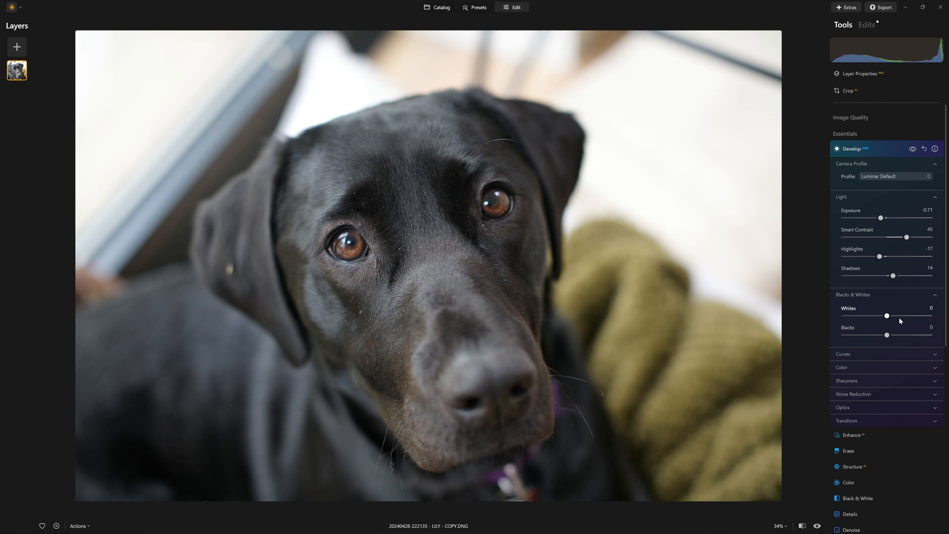
pyautogui.click(899, 318)
pyautogui.moveTo(899, 321)
pyautogui.mouseDown()
pyautogui.moveTo(913, 324)
pyautogui.moveTo(903, 325)
pyautogui.mouseUp()
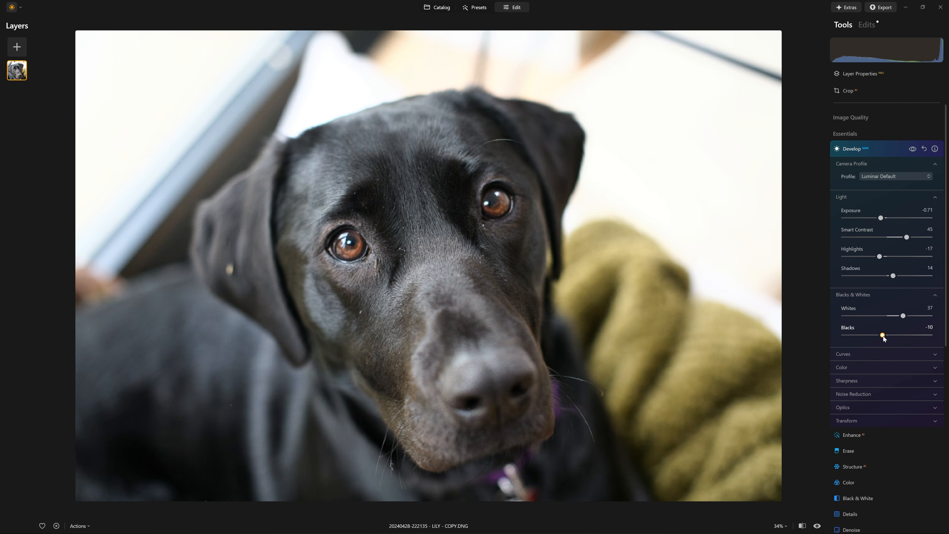
pyautogui.click(876, 150)
# Step: Apply Enhance AI to the photo with Accent at about 93
pyautogui.click(876, 167)
pyautogui.click(888, 208)
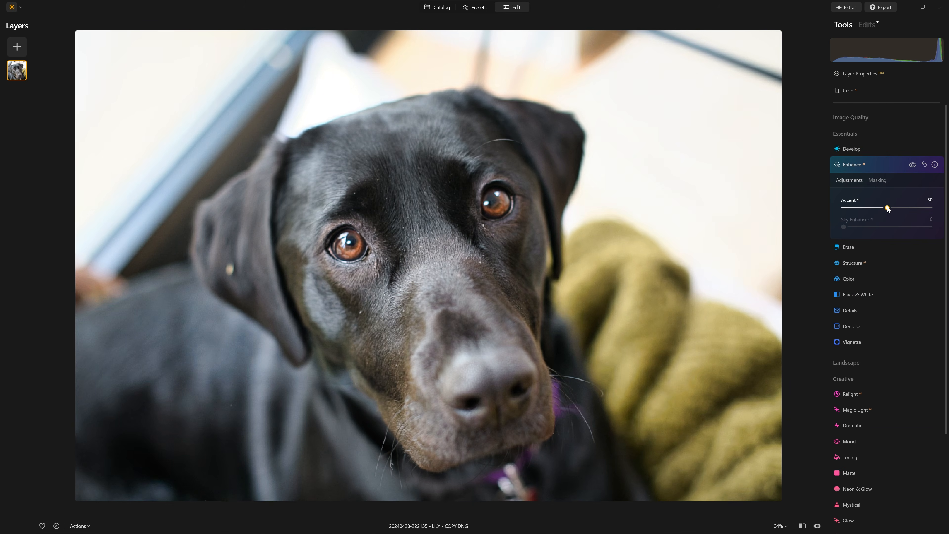
pyautogui.moveTo(890, 210); pyautogui.dragTo(916, 212)
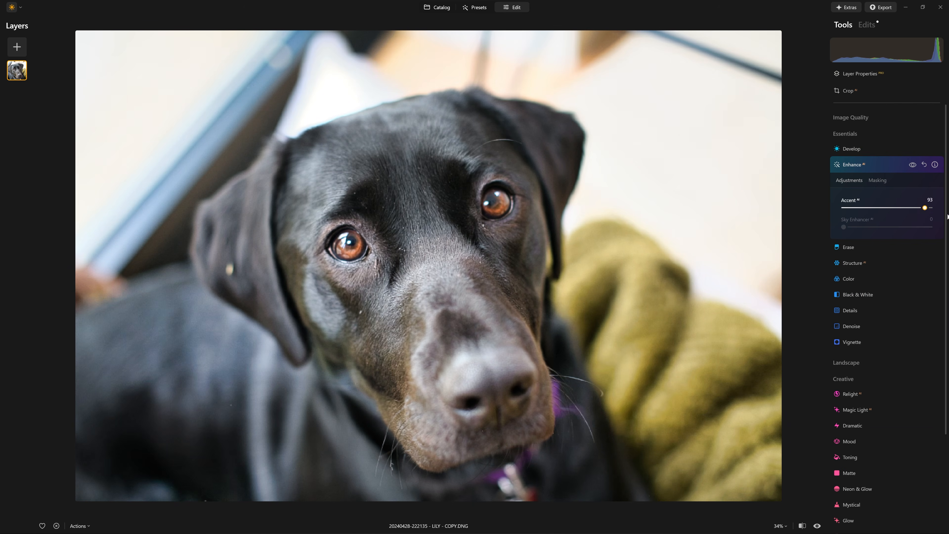
# Step: Restrict the Enhance effect to both of the dog's eyes with a brush mask and compare before and after
pyautogui.click(878, 181)
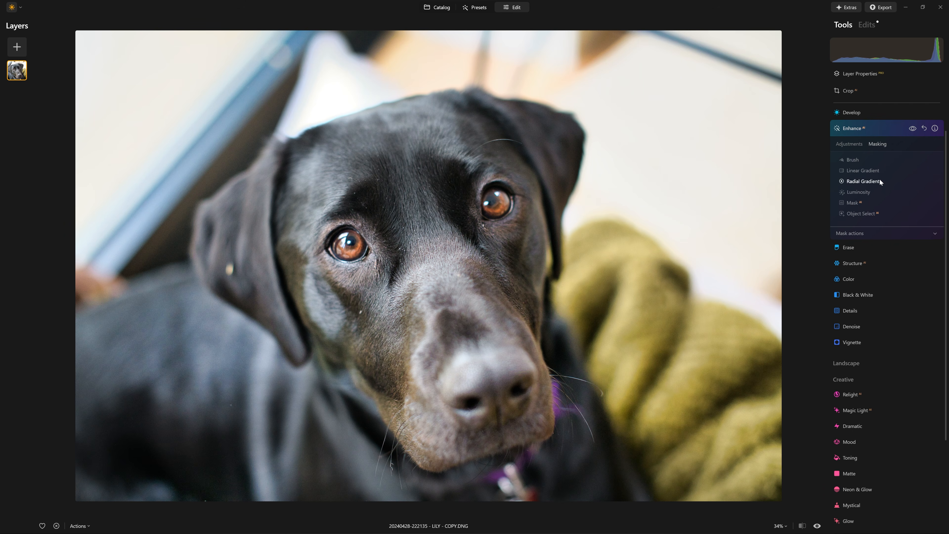
pyautogui.click(852, 160)
pyautogui.click(500, 201)
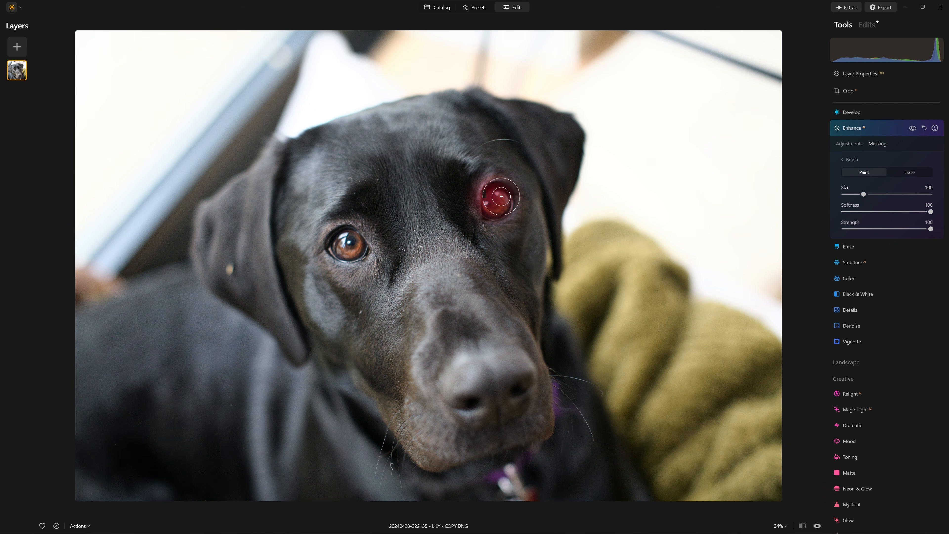
pyautogui.click(348, 243)
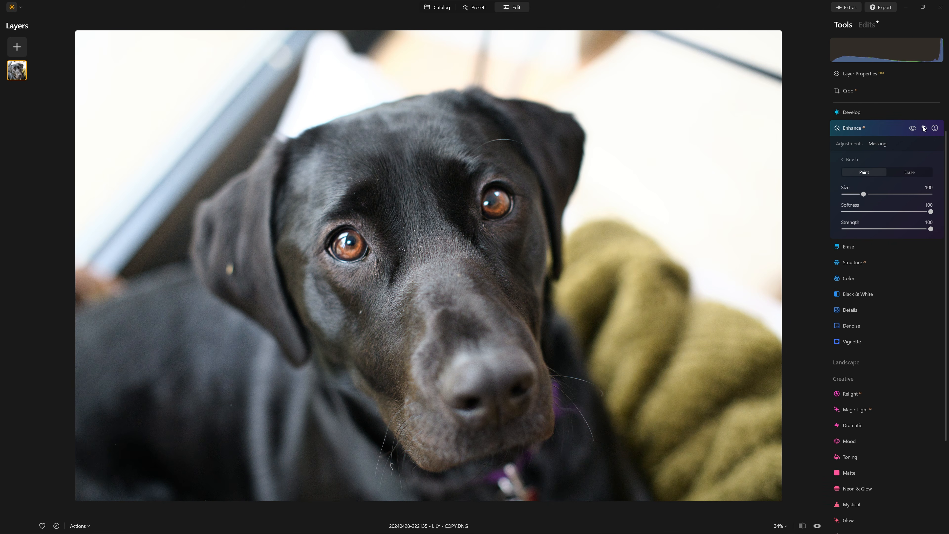
pyautogui.click(912, 129)
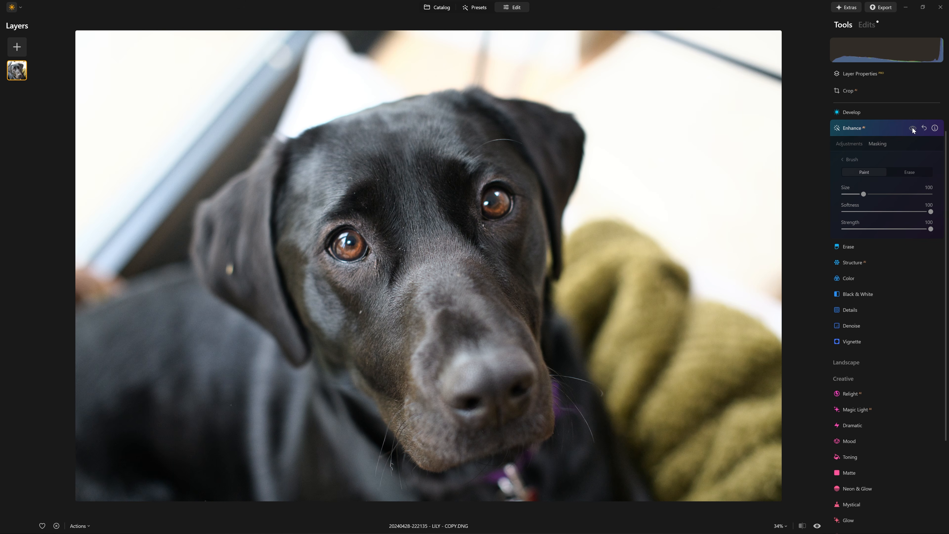
pyautogui.click(913, 129)
pyautogui.click(912, 129)
pyautogui.click(913, 129)
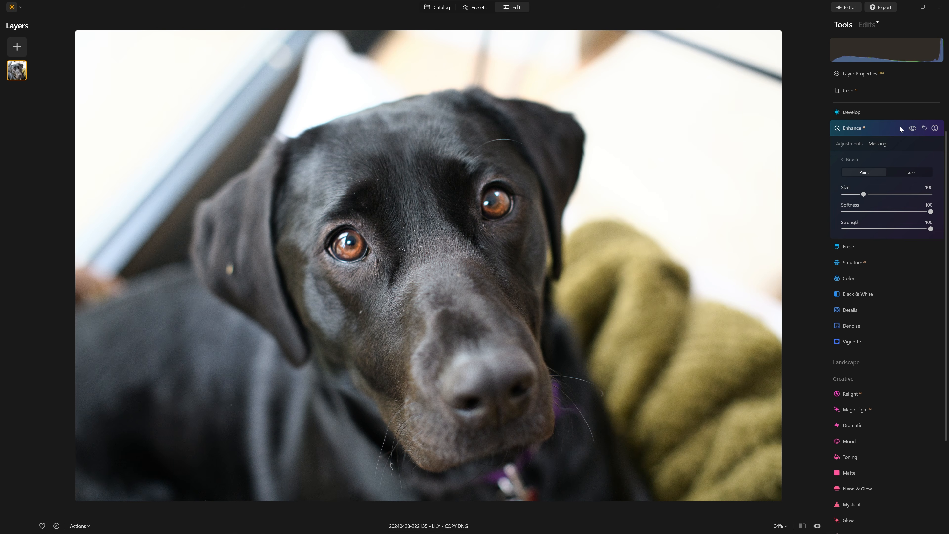
pyautogui.click(891, 125)
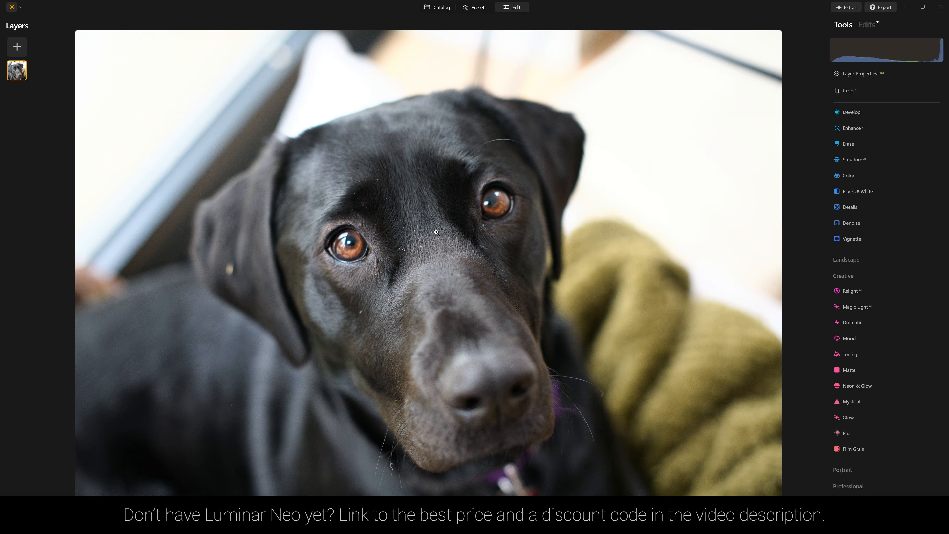
# Step: Inspect the eyes up close and apply Details with Small Details 37, Medium Details 32 and Large Details 59
pyautogui.click(448, 216)
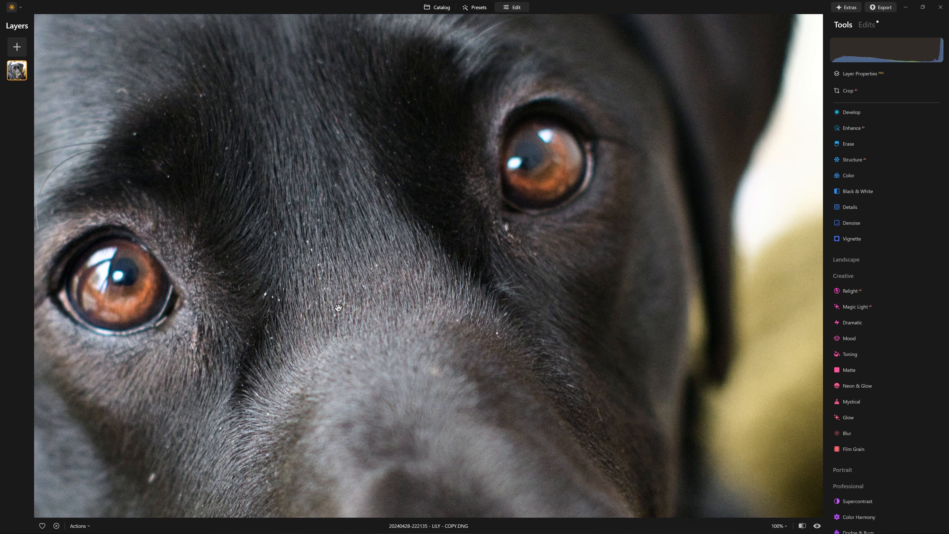
pyautogui.moveTo(327, 224); pyautogui.dragTo(415, 208)
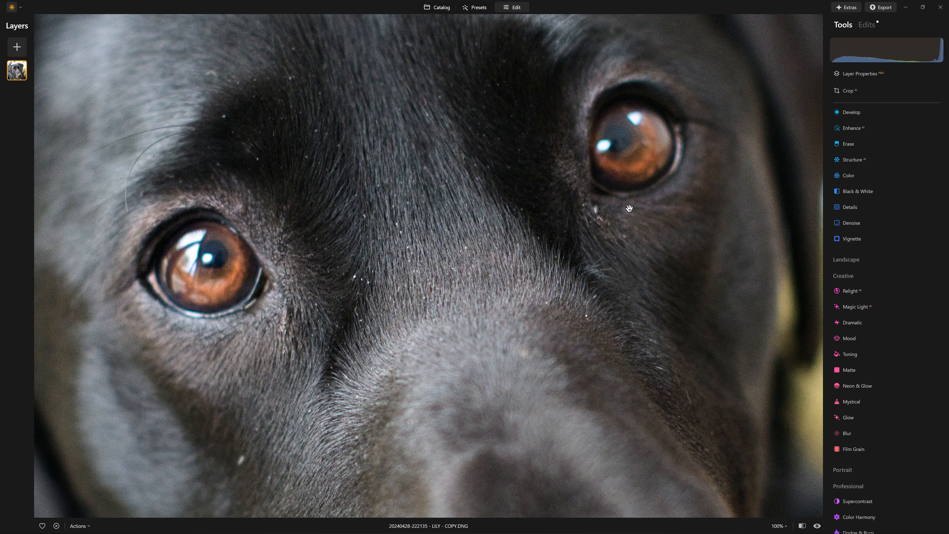
pyautogui.click(586, 214)
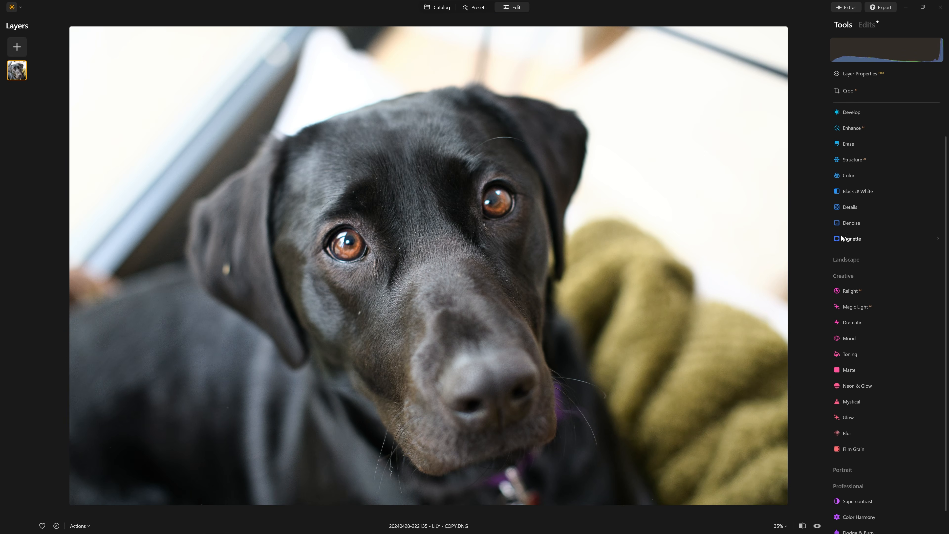
pyautogui.click(853, 210)
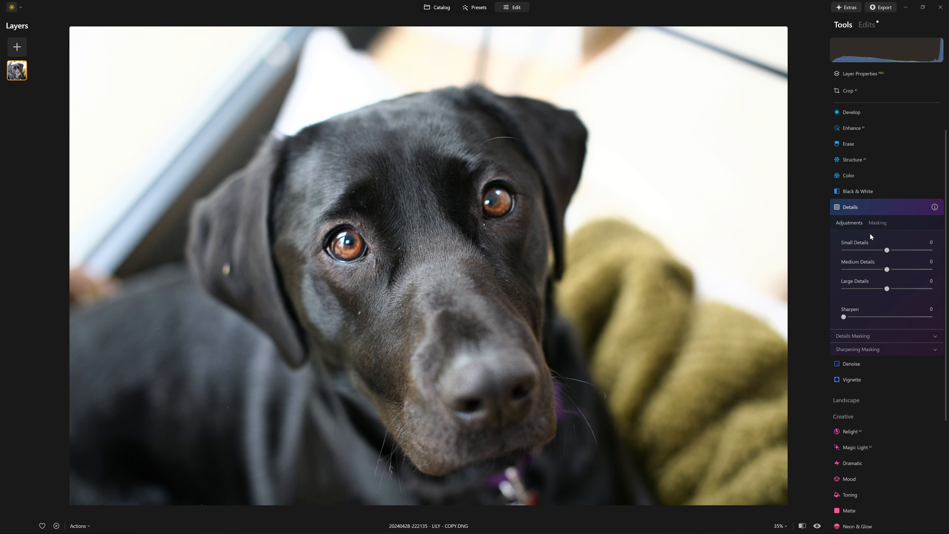
pyautogui.moveTo(889, 251); pyautogui.dragTo(905, 252)
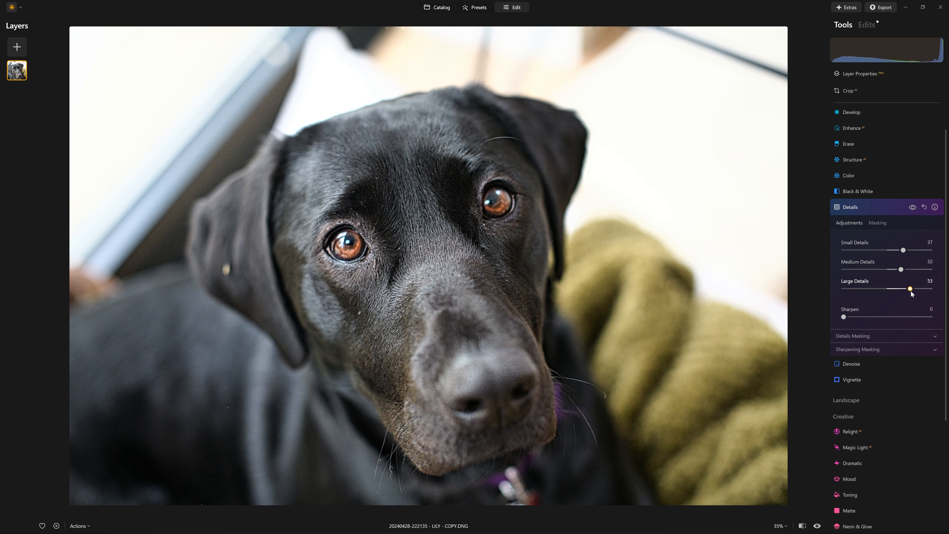
pyautogui.click(909, 210)
pyautogui.click(908, 210)
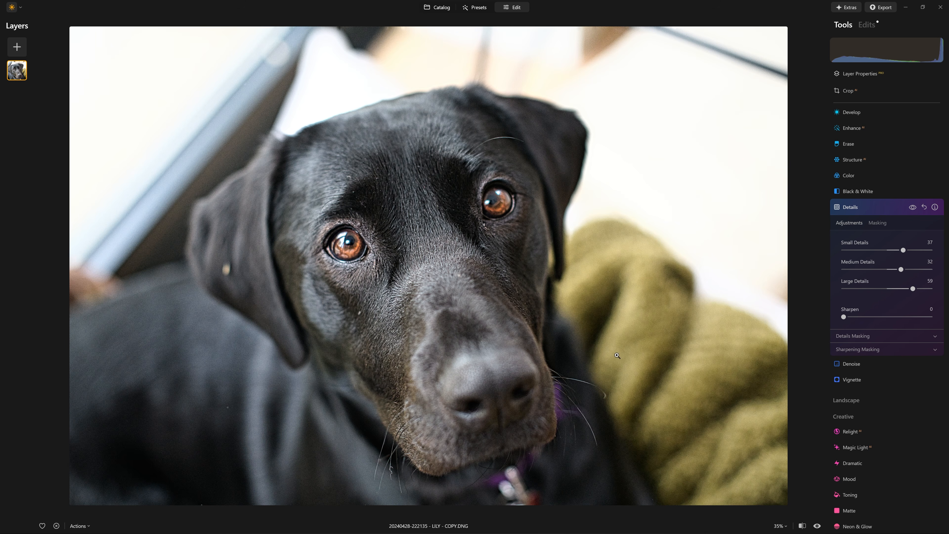
# Step: Limit the Details effect to both of the dog's eyes by painting a brush mask at size 100 and full strength
pyautogui.click(880, 224)
pyautogui.scroll(-2, 880, 213)
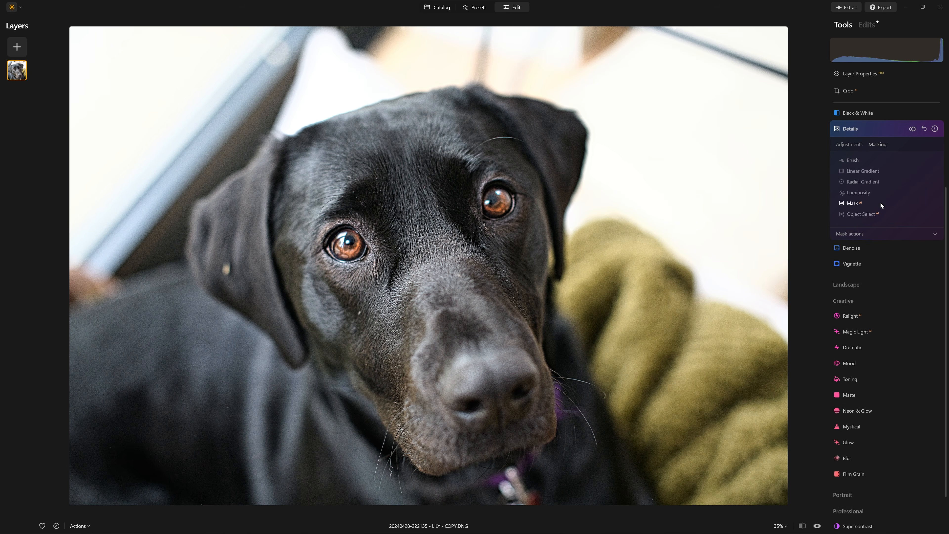
pyautogui.click(851, 159)
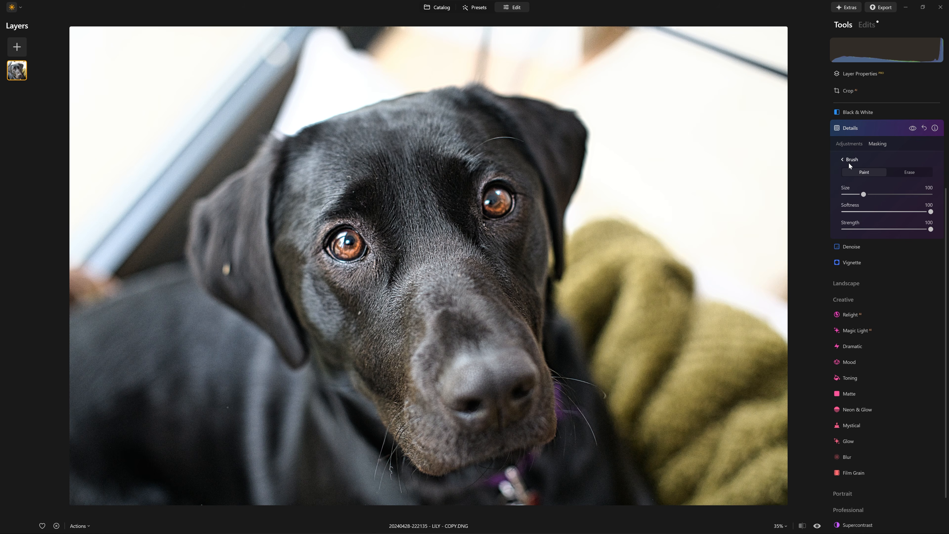
pyautogui.moveTo(490, 191)
pyautogui.mouseDown()
pyautogui.moveTo(503, 203)
pyautogui.moveTo(499, 188)
pyautogui.mouseUp()
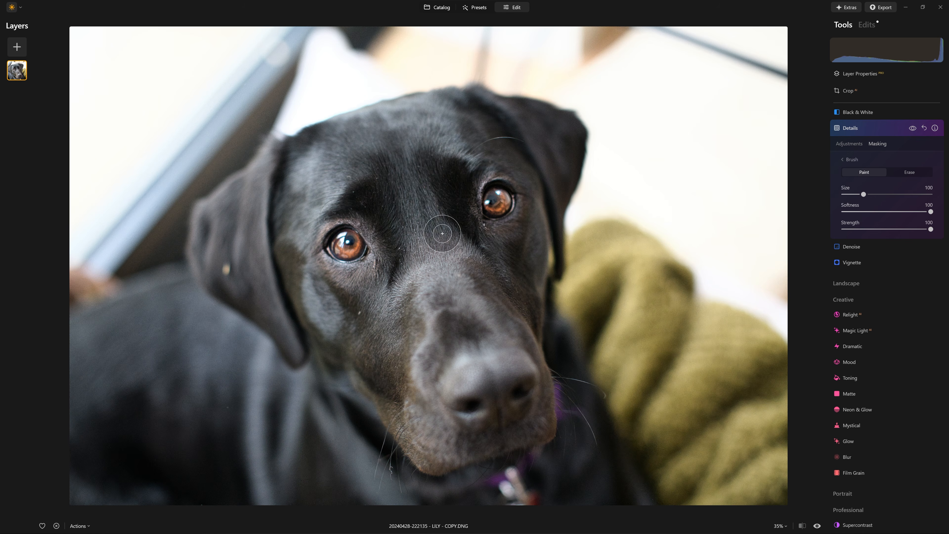
pyautogui.moveTo(349, 239); pyautogui.dragTo(342, 248)
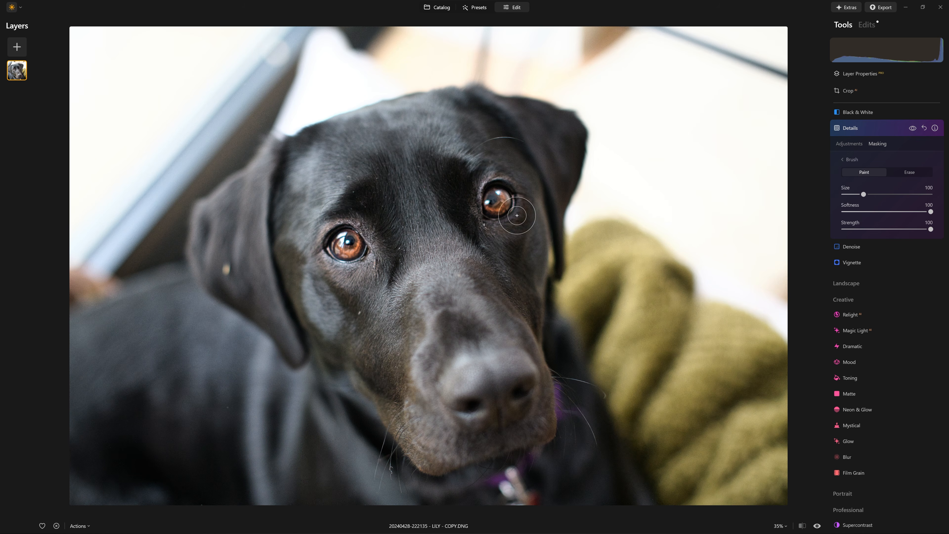
# Step: Partly erase the Details mask over the eyes at strength 54 and compare the effect before and after
pyautogui.click(899, 172)
pyautogui.click(890, 229)
pyautogui.moveTo(353, 240)
pyautogui.mouseDown()
pyautogui.moveTo(324, 248)
pyautogui.moveTo(367, 245)
pyautogui.moveTo(356, 227)
pyautogui.moveTo(326, 244)
pyautogui.moveTo(346, 255)
pyautogui.moveTo(357, 228)
pyautogui.moveTo(348, 248)
pyautogui.mouseUp()
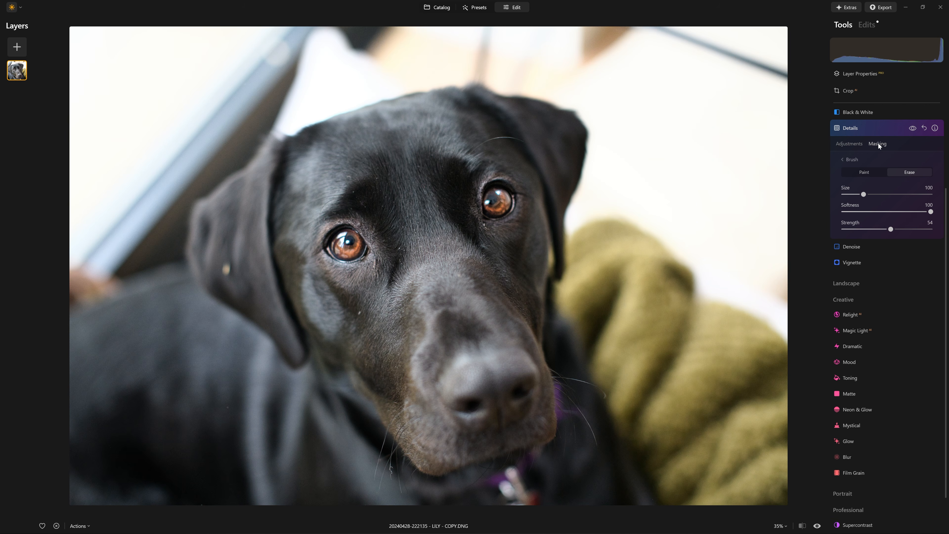
pyautogui.click(912, 128)
pyautogui.click(912, 128)
pyautogui.click(912, 129)
pyautogui.click(913, 128)
pyautogui.click(913, 129)
pyautogui.click(913, 129)
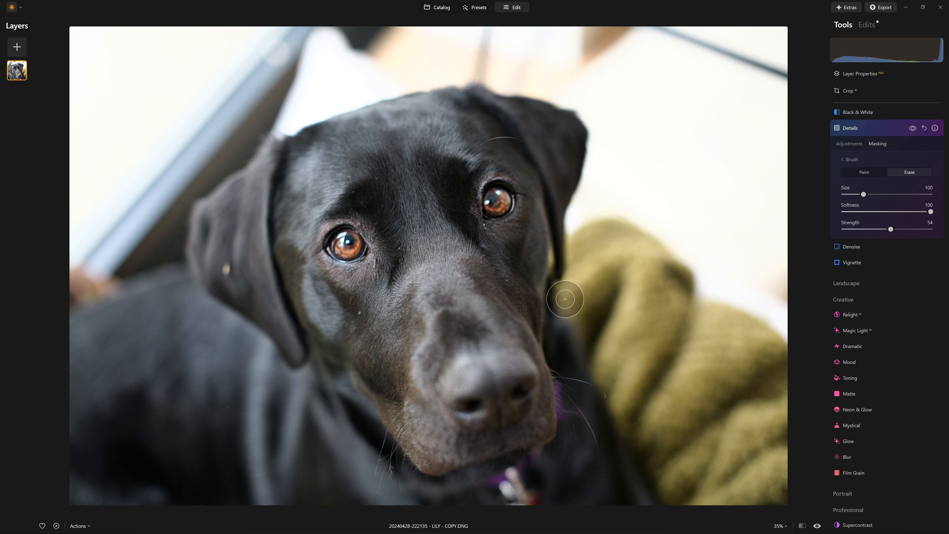
pyautogui.press('Escape')
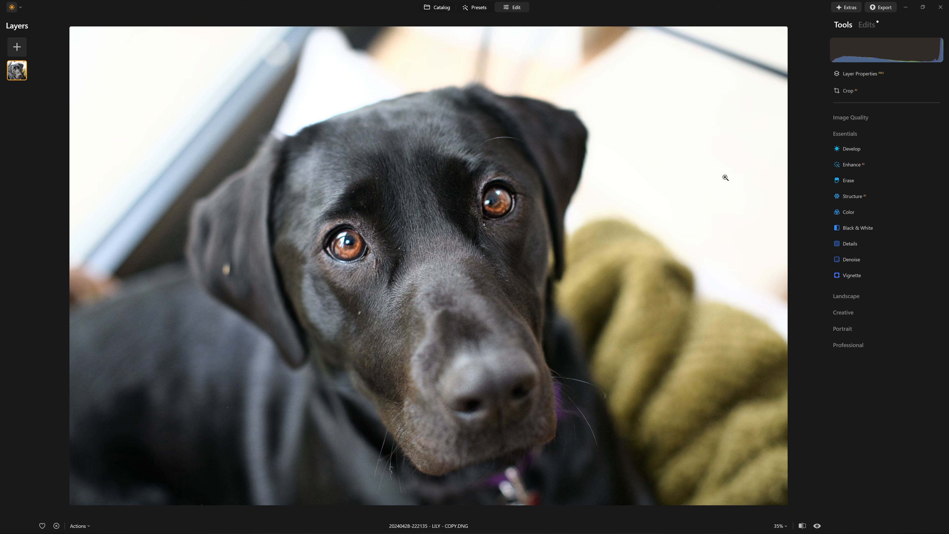
# Step: Add a second Develop adjustment with a steep S-shaped curve that deepens the shadows and lifts the brighter tones, and compare it with the original
pyautogui.scroll(4, 517, 194)
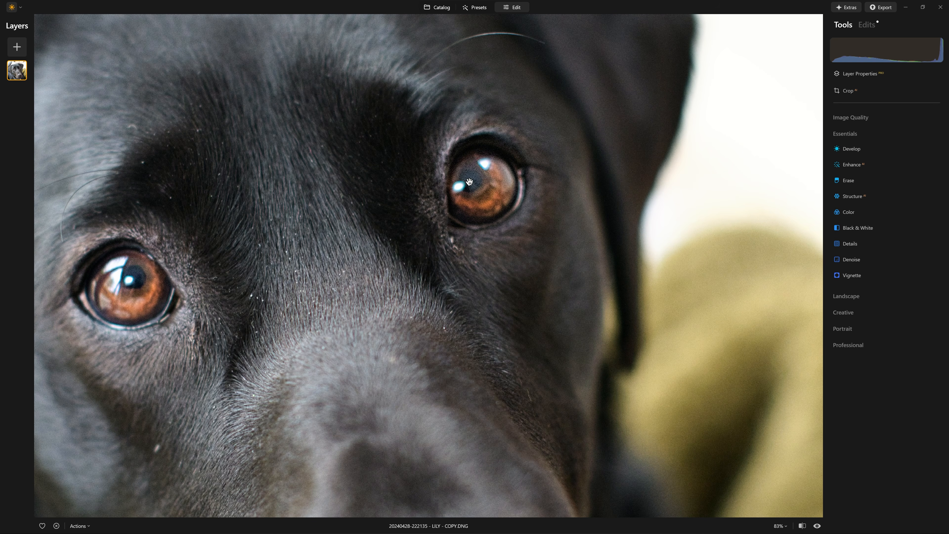
pyautogui.click(879, 151)
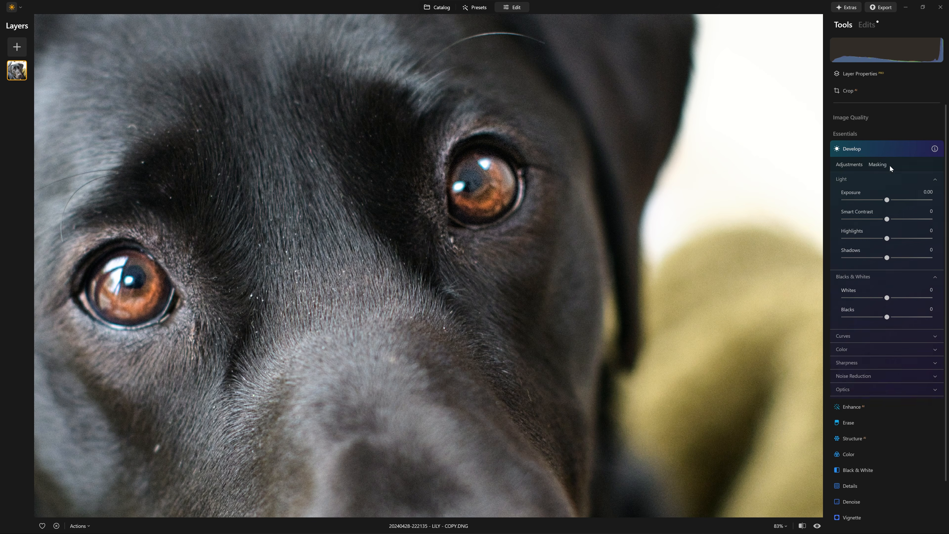
pyautogui.scroll(-1, 909, 211)
pyautogui.click(868, 290)
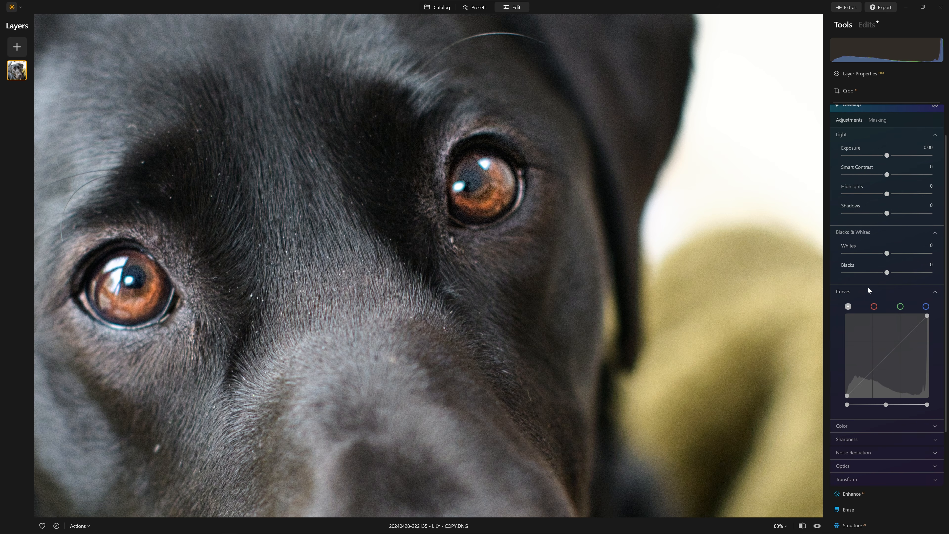
pyautogui.moveTo(867, 376); pyautogui.dragTo(864, 393)
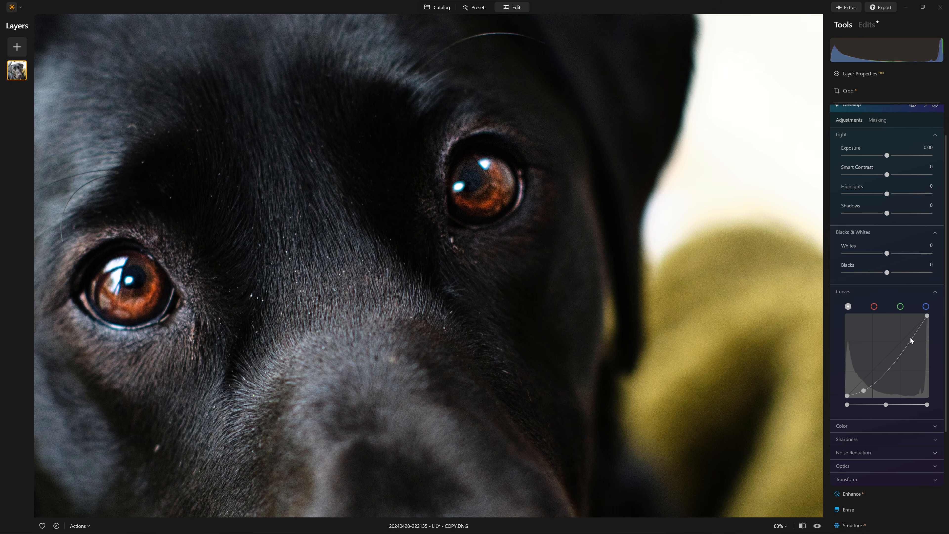
pyautogui.moveTo(905, 355); pyautogui.dragTo(897, 336)
pyautogui.moveTo(870, 382); pyautogui.dragTo(872, 378)
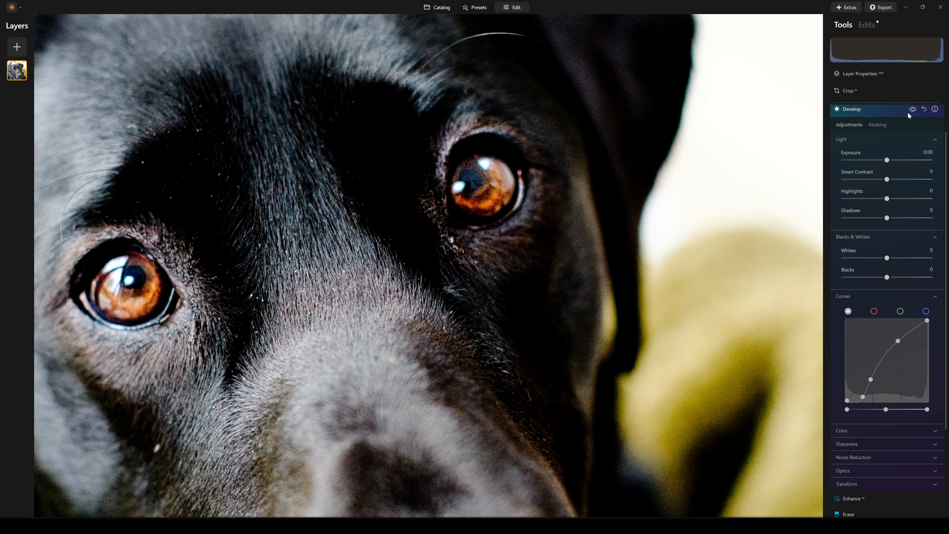
pyautogui.click(911, 109)
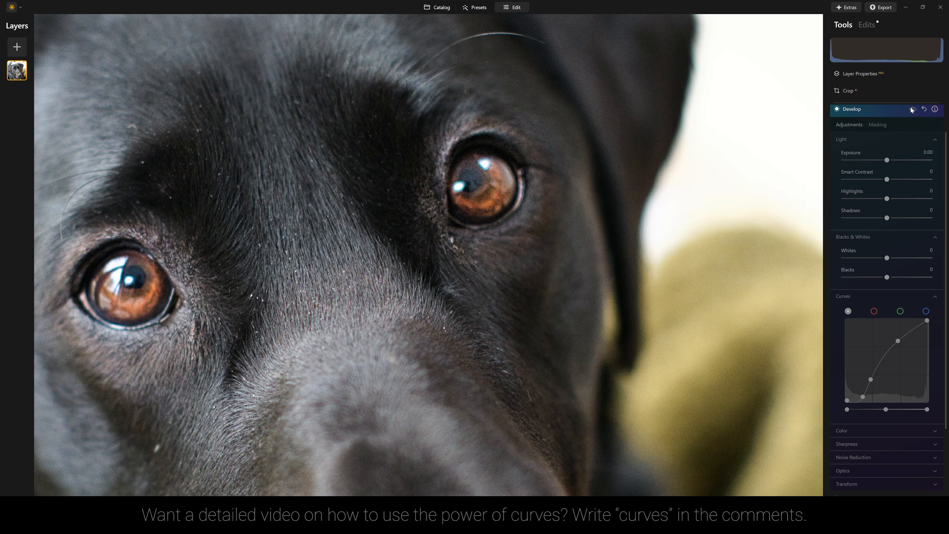
# Step: Compare the portrait with and without the second Develop curve adjustment, both close up on the eyes and across the whole image
pyautogui.click(912, 109)
pyautogui.click(911, 109)
pyautogui.click(912, 110)
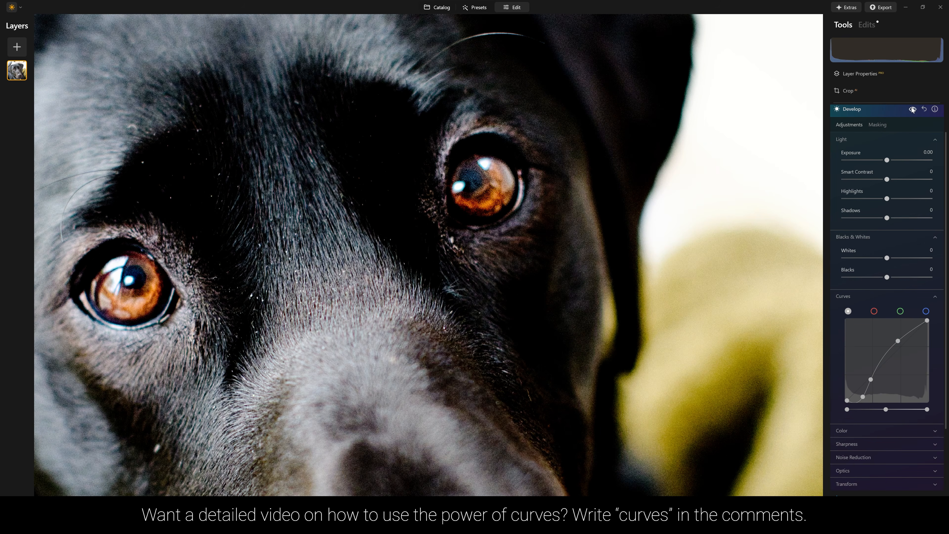
pyautogui.scroll(-6, 472, 339)
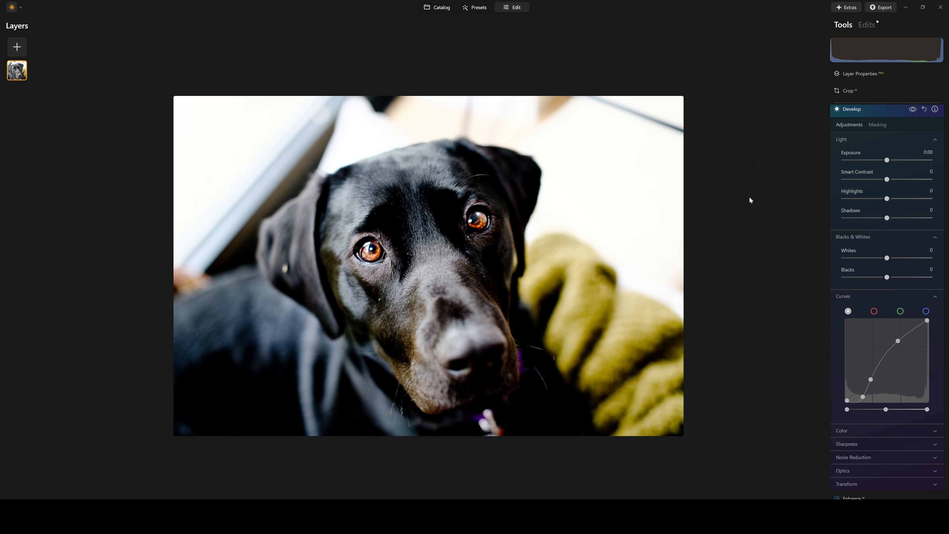
pyautogui.click(911, 110)
pyautogui.click(912, 110)
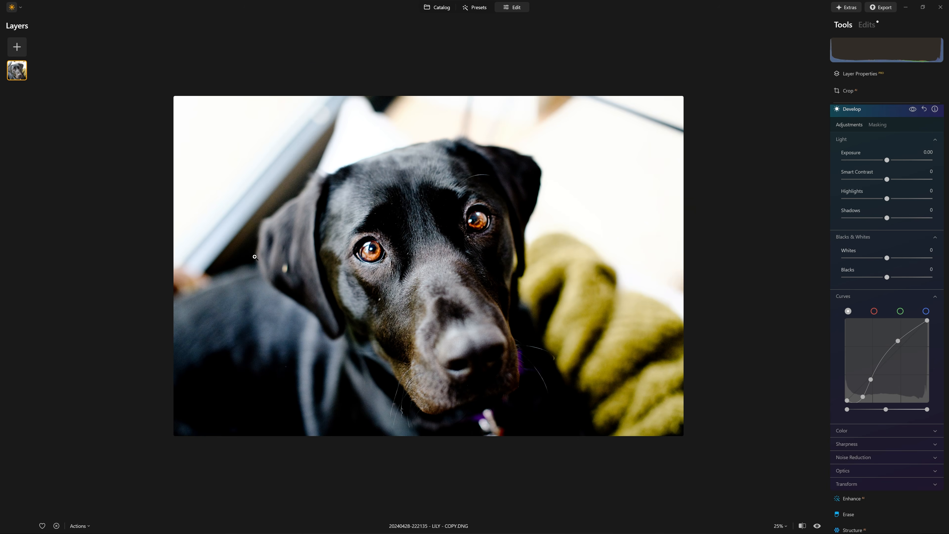
pyautogui.scroll(5, 395, 223)
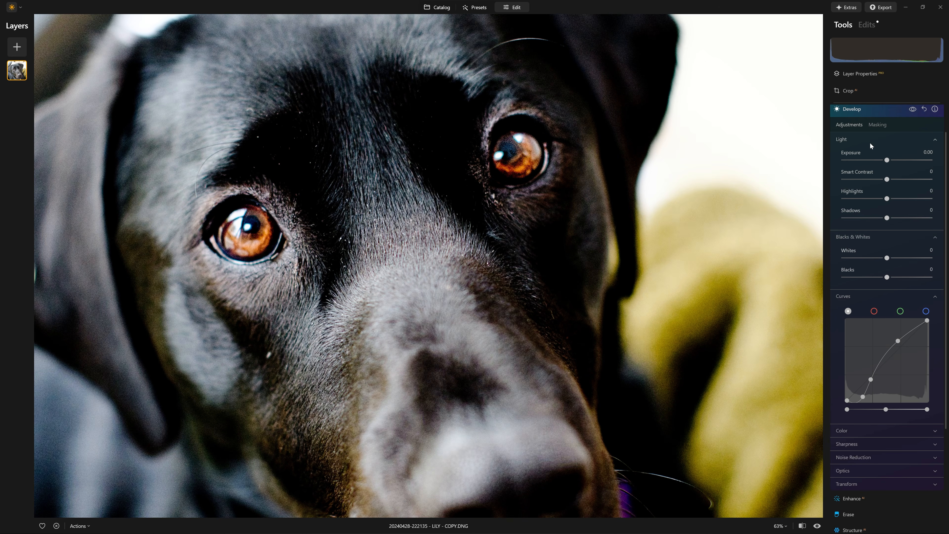
# Step: Limit the Develop curve adjustment to both of the dog's eyes by painting a brush mask at size 100, softness 100 and strength 54
pyautogui.click(884, 127)
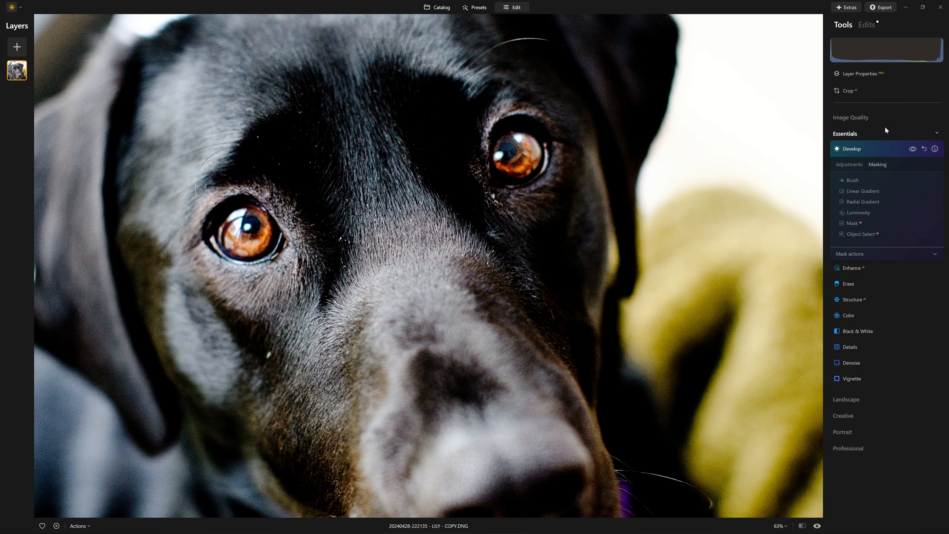
pyautogui.click(850, 182)
pyautogui.moveTo(513, 144); pyautogui.dragTo(508, 147)
pyautogui.click(508, 147)
pyautogui.click(508, 146)
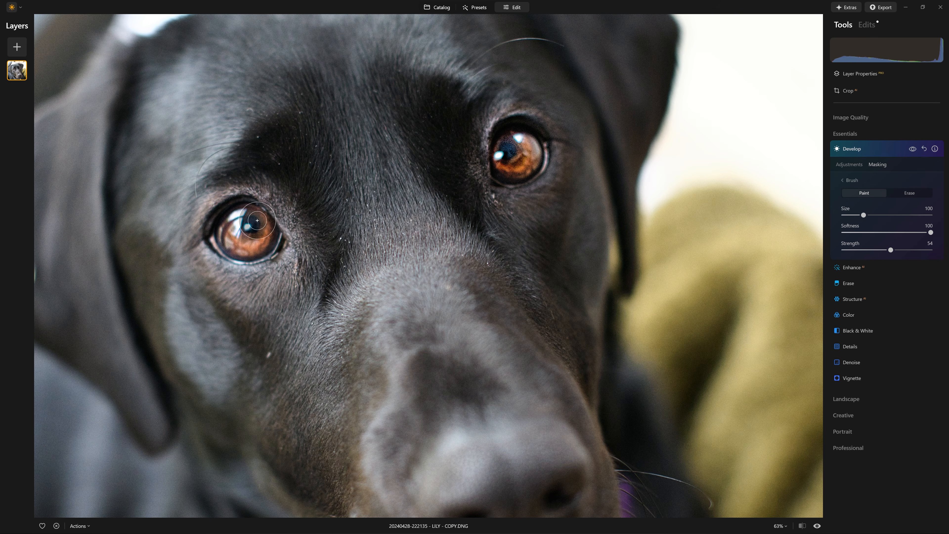
pyautogui.moveTo(249, 224); pyautogui.dragTo(262, 229)
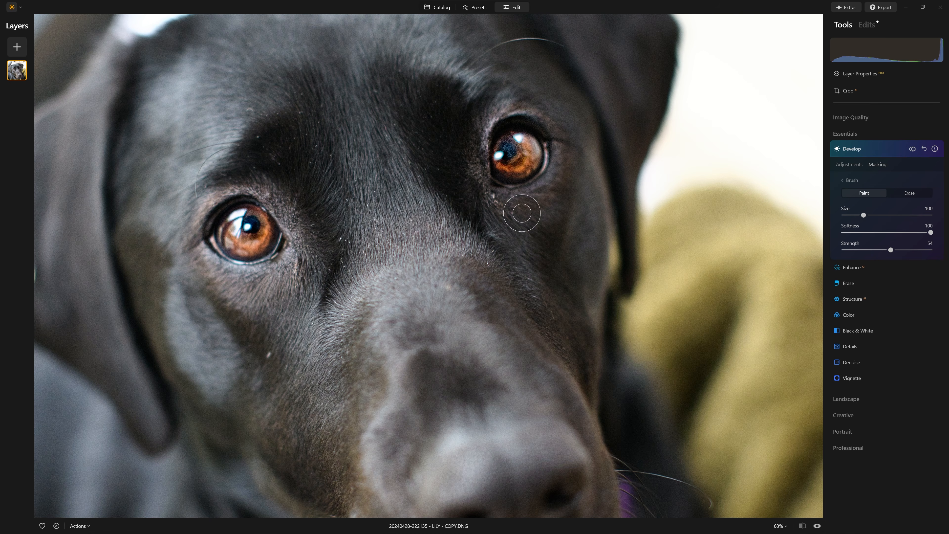
pyautogui.click(851, 149)
pyautogui.scroll(-2, 663, 168)
pyautogui.scroll(-5, 640, 176)
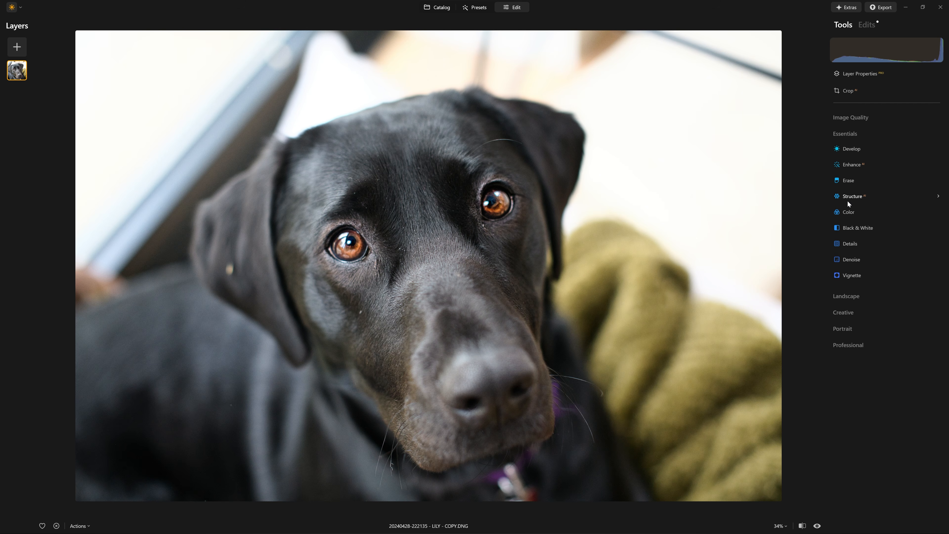
# Step: Review the list of applied edits and compare the portrait with and without the RAW Develop adjustment
pyautogui.click(865, 25)
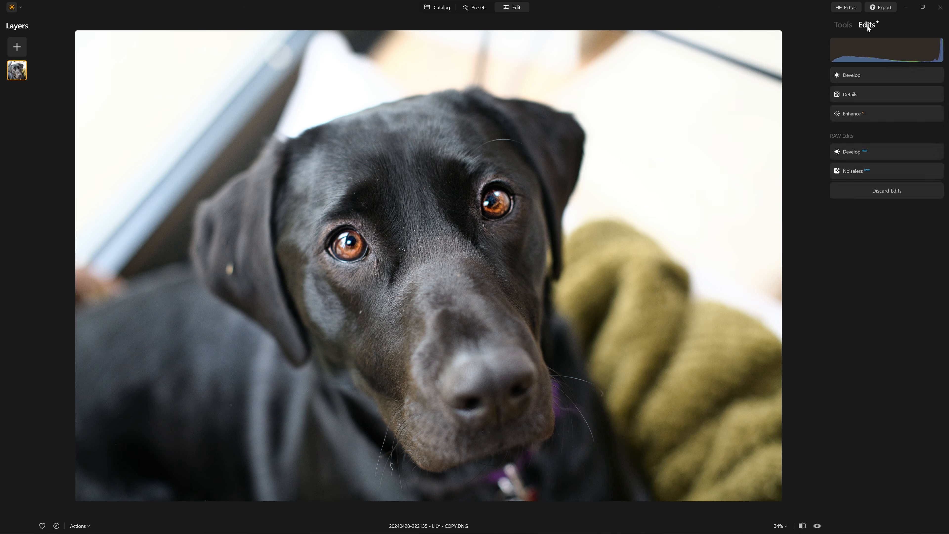
pyautogui.click(877, 73)
pyautogui.click(882, 156)
pyautogui.click(925, 153)
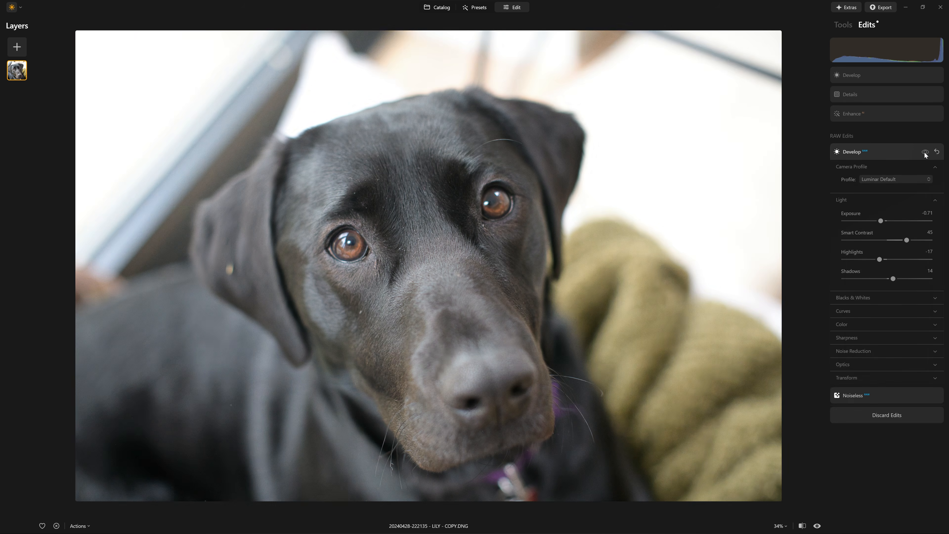
pyautogui.click(925, 152)
pyautogui.click(925, 153)
pyautogui.click(924, 153)
pyautogui.click(867, 153)
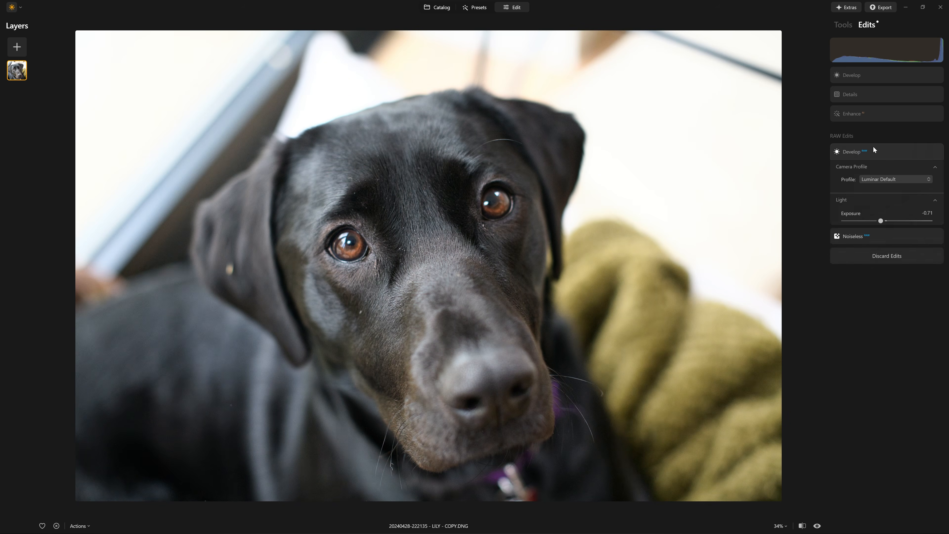
pyautogui.click(859, 76)
pyautogui.click(871, 75)
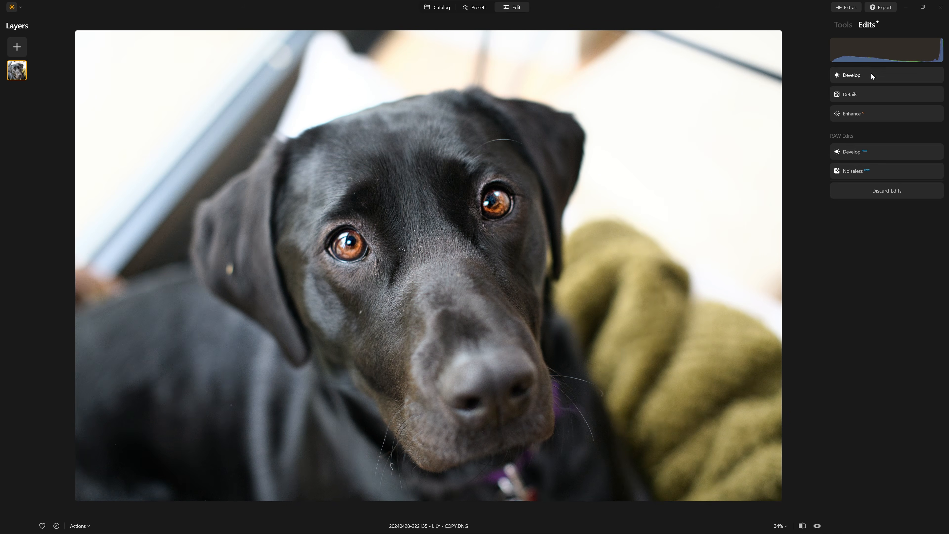
# Step: Compare the fully edited portrait with the original photo
pyautogui.press('\\')
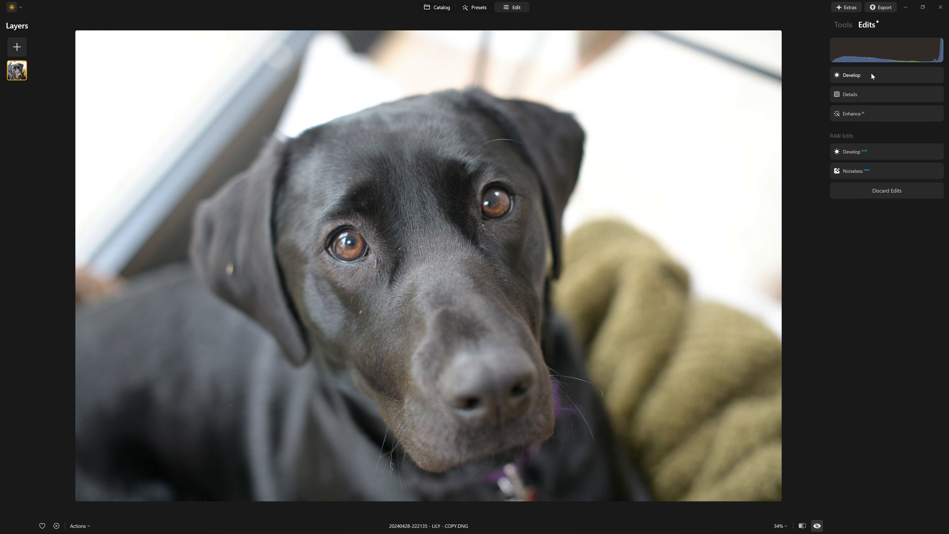
pyautogui.press('\\')
pyautogui.press('\\')
pyautogui.press('\\')
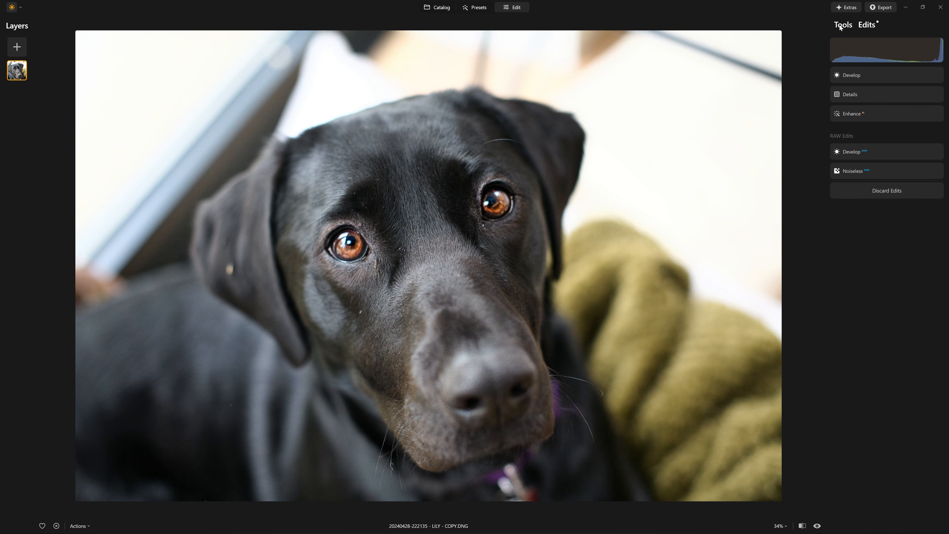
# Step: Clone clean fur over the light speck on the dog's ear and compare the result before and after
pyautogui.click(841, 25)
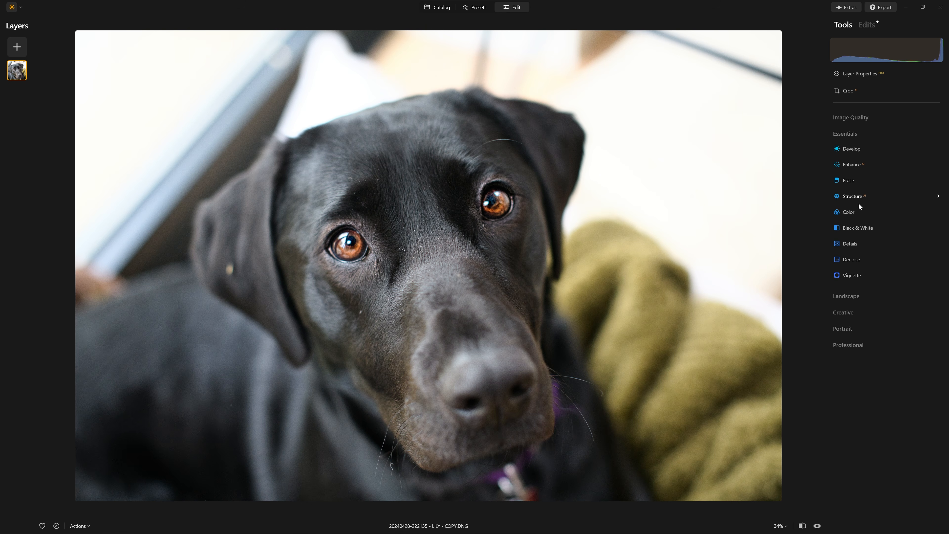
pyautogui.click(862, 341)
pyautogui.click(849, 407)
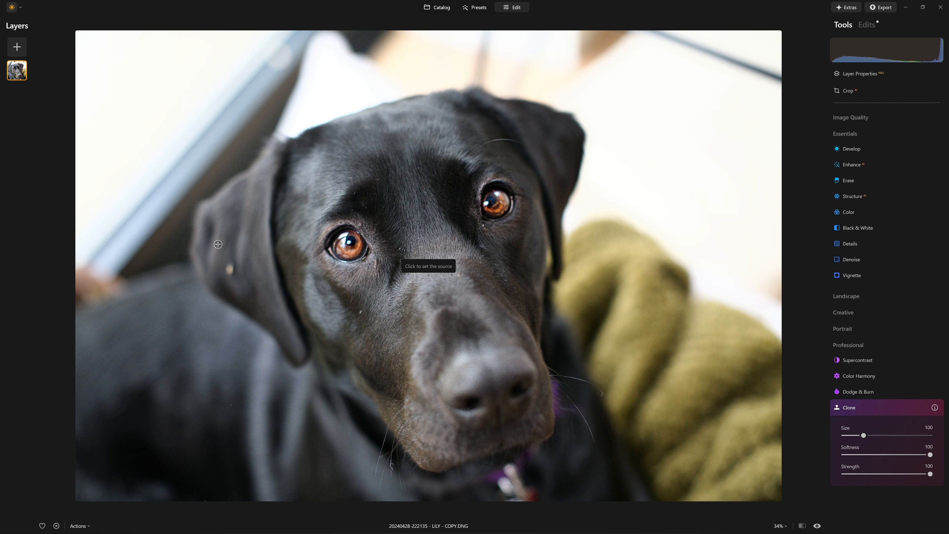
pyautogui.click(232, 249)
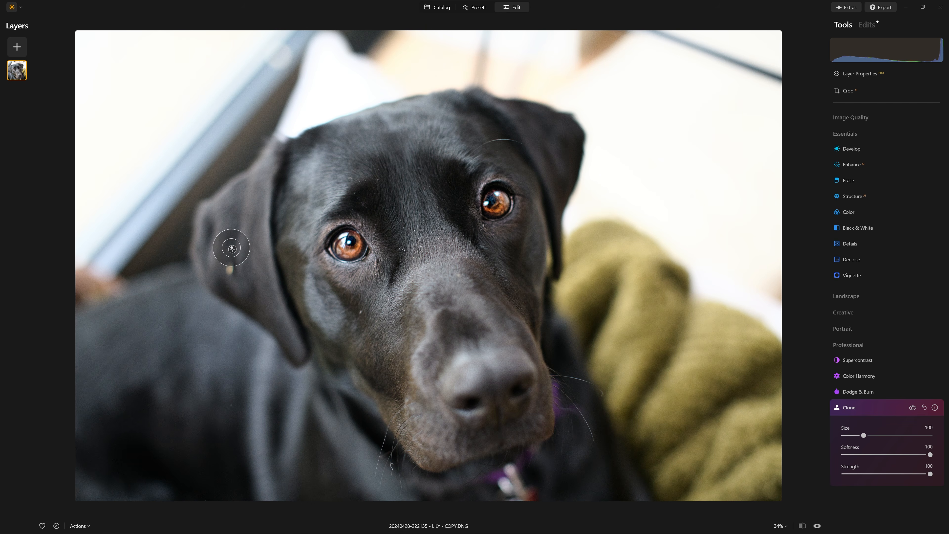
pyautogui.scroll(-12, 234, 276)
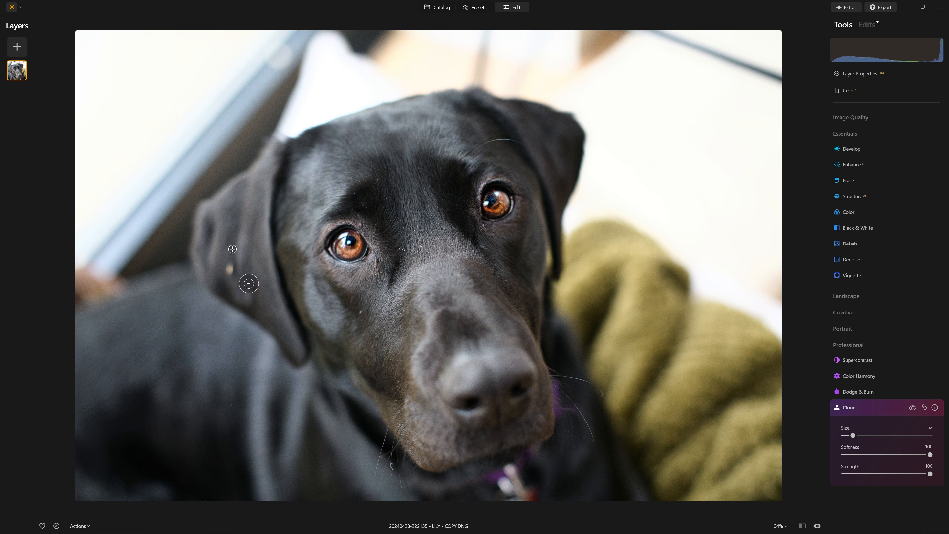
pyautogui.scroll(3, 231, 265)
pyautogui.moveTo(230, 266); pyautogui.dragTo(230, 271)
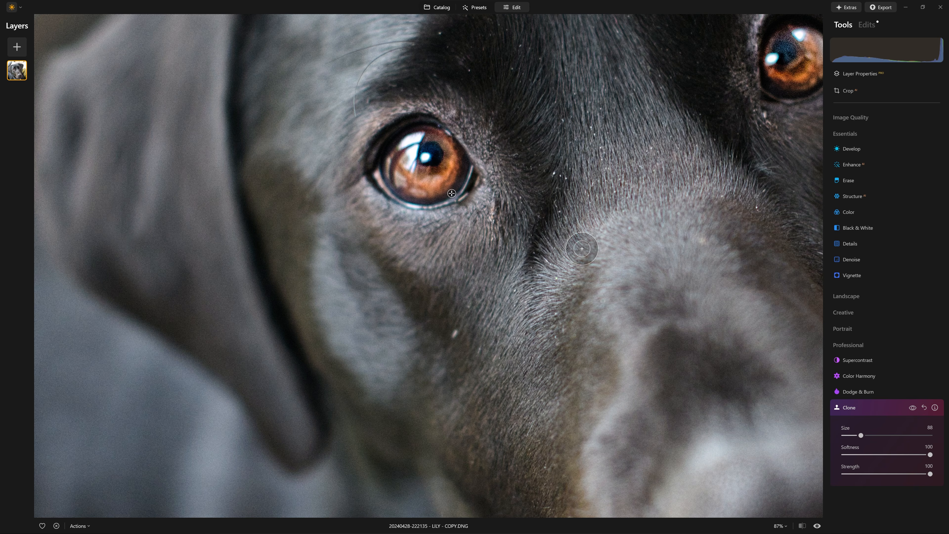
pyautogui.click(914, 408)
pyautogui.click(914, 408)
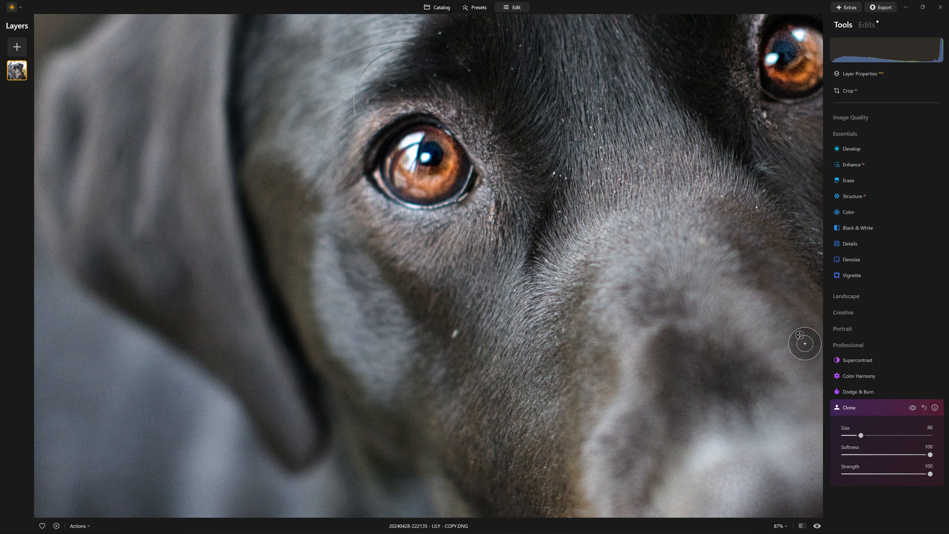
# Step: Clone nearby fur over the light speck on the cheek below the eye, using size 88 and full strength
pyautogui.scroll(5, 467, 310)
pyautogui.click(481, 284)
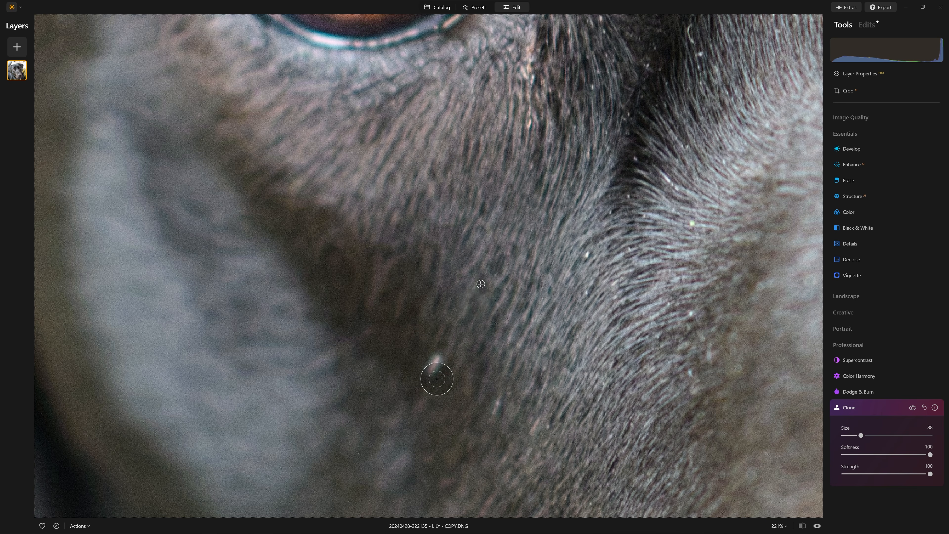
pyautogui.keyDown('alt'); pyautogui.click(394, 328); pyautogui.keyUp('alt')
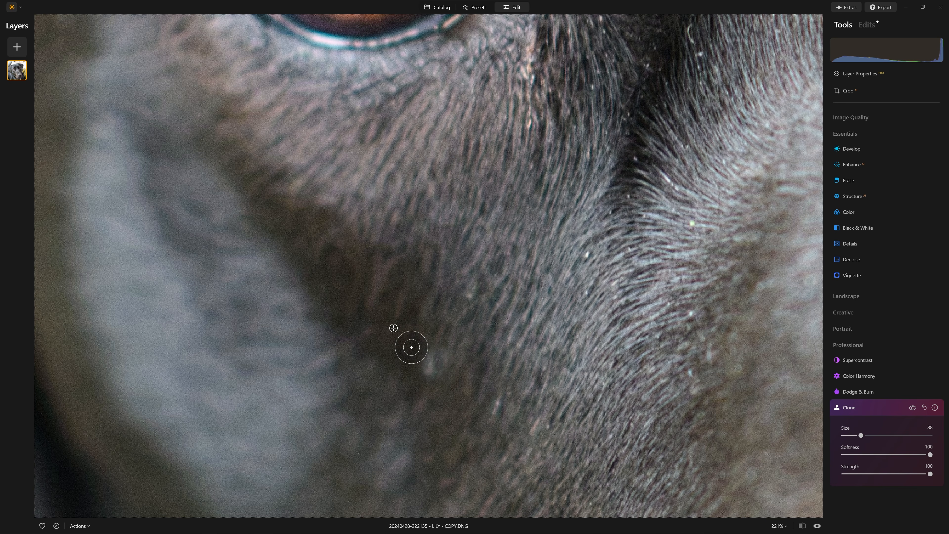
pyautogui.moveTo(437, 364)
pyautogui.mouseDown()
pyautogui.moveTo(421, 374)
pyautogui.moveTo(538, 267)
pyautogui.moveTo(558, 261)
pyautogui.mouseUp()
# Step: Try to clone fur from the bridge of the nose over the white specks beside the eye's inner corner
pyautogui.scroll(-5, 558, 261)
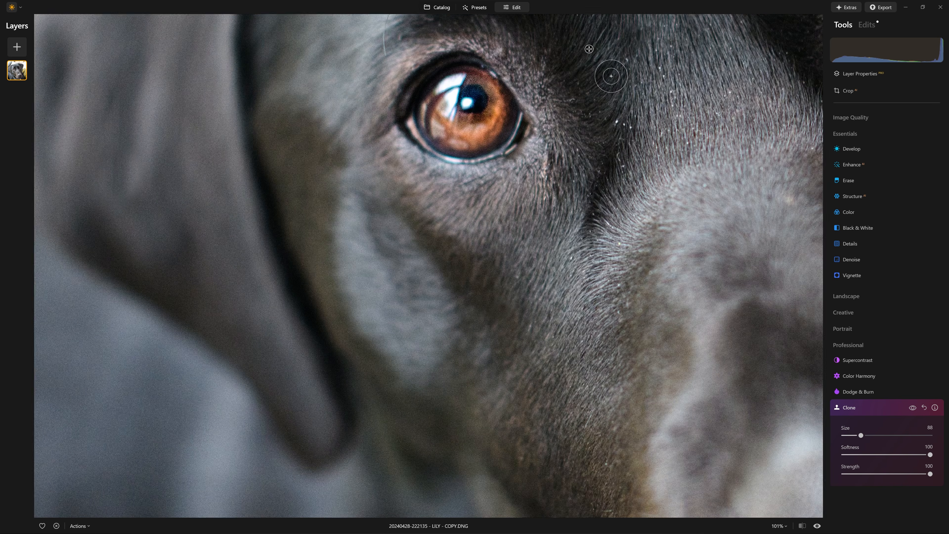
pyautogui.press('alt')
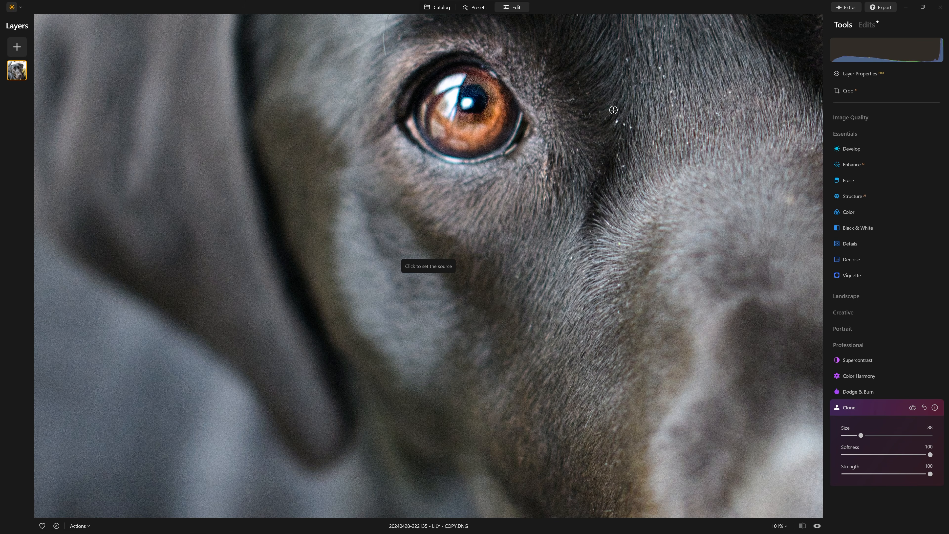
pyautogui.keyDown('alt'); pyautogui.click(610, 108); pyautogui.keyUp('alt')
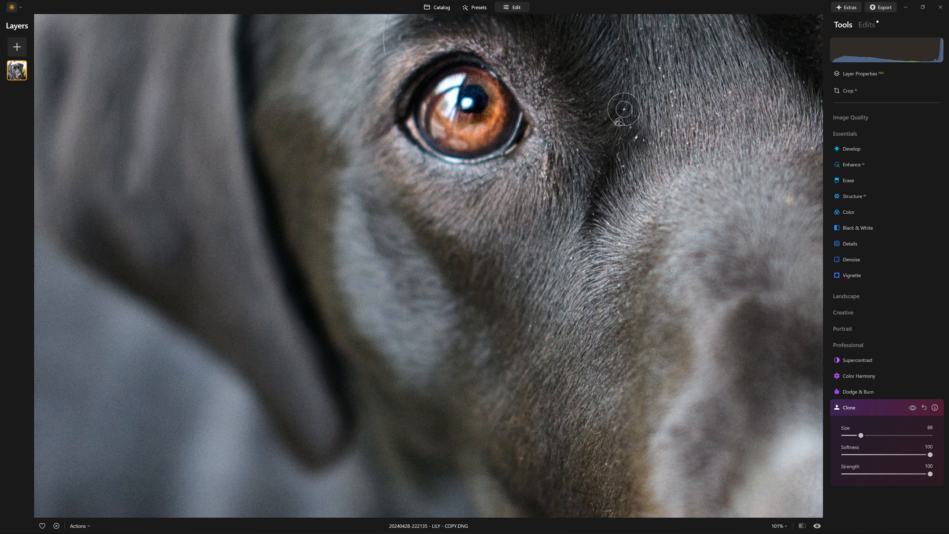
pyautogui.press('alt')
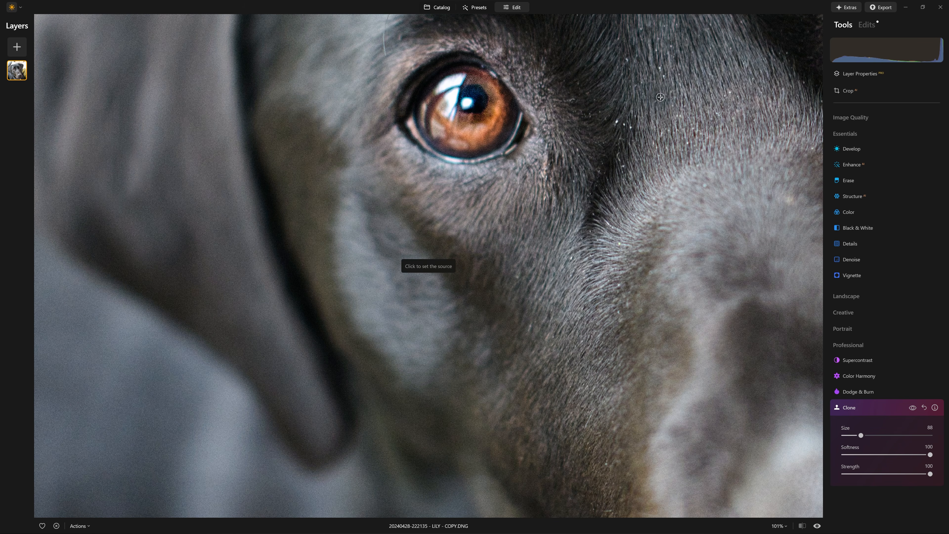
pyautogui.keyDown('alt'); pyautogui.click(663, 111); pyautogui.keyUp('alt')
pyautogui.scroll(5, 695, 93)
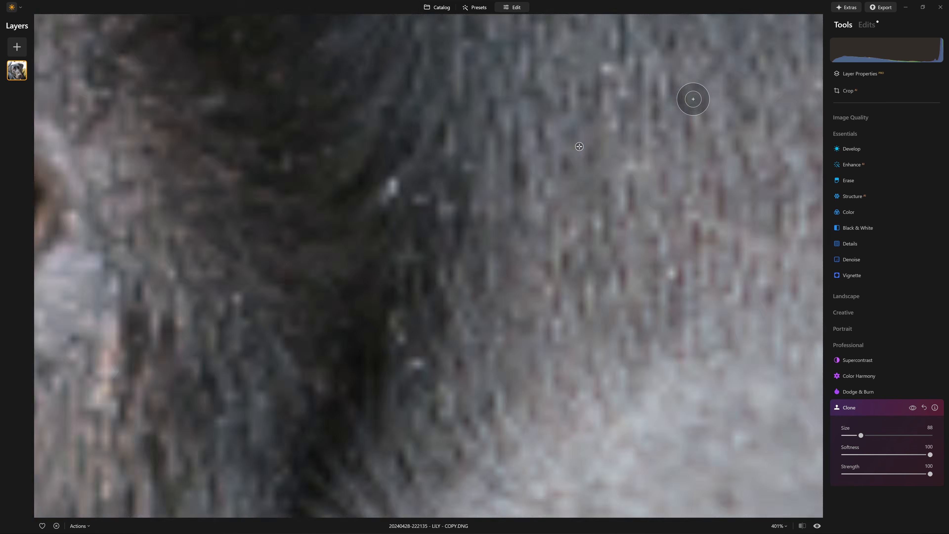
pyautogui.moveTo(474, 191)
pyautogui.mouseDown()
pyautogui.moveTo(429, 176)
pyautogui.moveTo(402, 214)
pyautogui.moveTo(430, 184)
pyautogui.mouseUp()
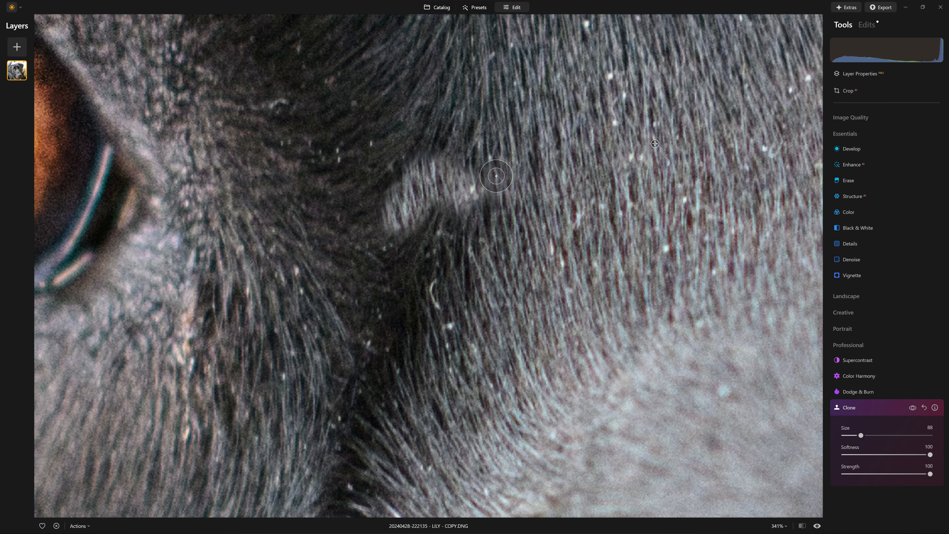
pyautogui.hotkey('ctrl', 'z')
pyautogui.hotkey('ctrl', 'z')
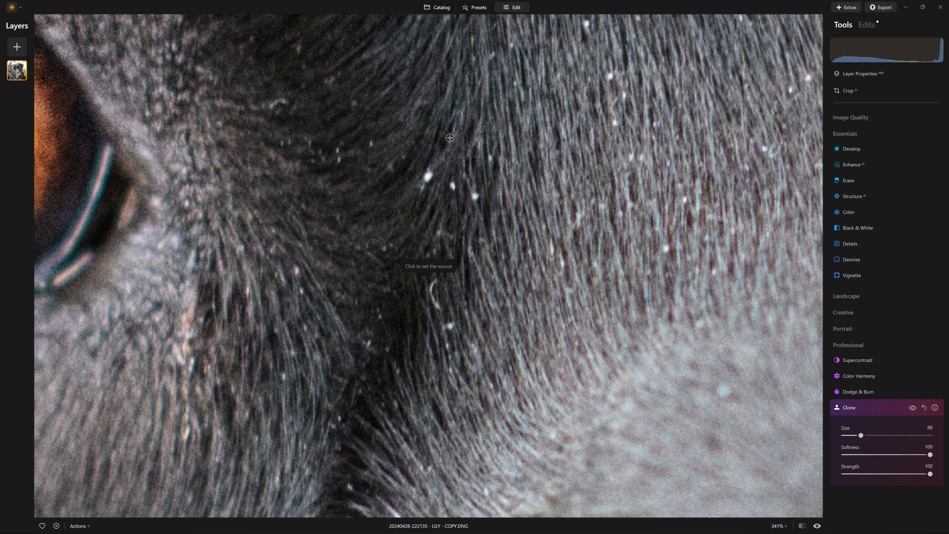
# Step: Clone adjacent dark fur over the white specks and stray hair beside the eye's inner corner, reducing the brush size to 64
pyautogui.keyDown('alt'); pyautogui.click(427, 141); pyautogui.keyUp('alt')
pyautogui.moveTo(426, 164)
pyautogui.mouseDown()
pyautogui.moveTo(426, 177)
pyautogui.moveTo(452, 191)
pyautogui.mouseUp()
pyautogui.keyDown('alt'); pyautogui.click(440, 217); pyautogui.keyUp('alt')
pyautogui.keyDown('alt'); pyautogui.click(423, 251); pyautogui.keyUp('alt')
pyautogui.moveTo(442, 229); pyautogui.dragTo(443, 236)
pyautogui.keyDown('alt'); pyautogui.click(412, 309); pyautogui.keyUp('alt')
pyautogui.press('[')
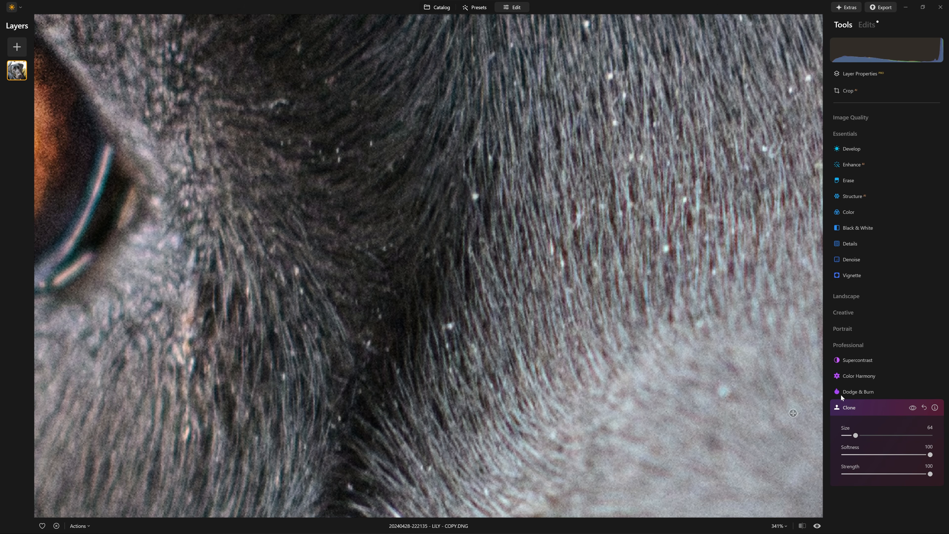
pyautogui.click(869, 408)
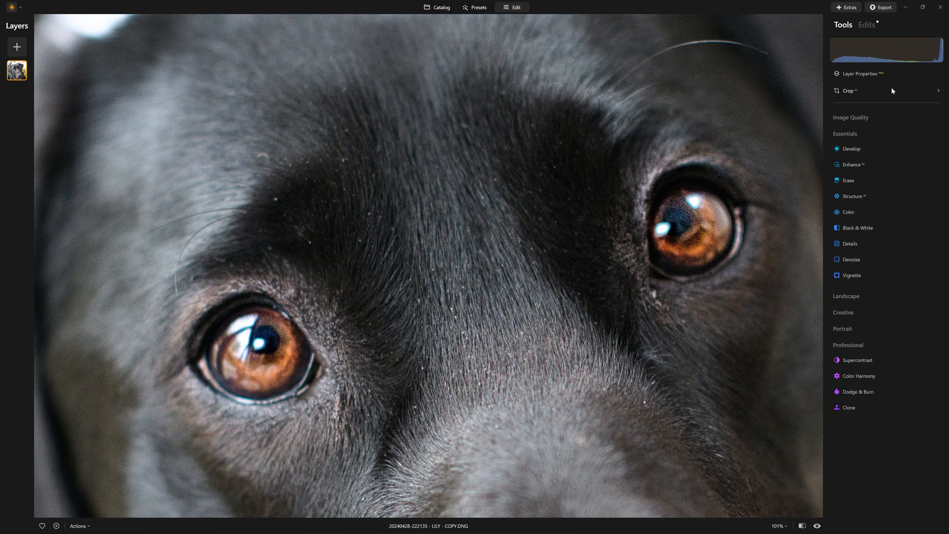
# Step: Erase the white specks on the dog's fur and the long stray hair above the eye, marking them with a size 20 brush
pyautogui.click(862, 132)
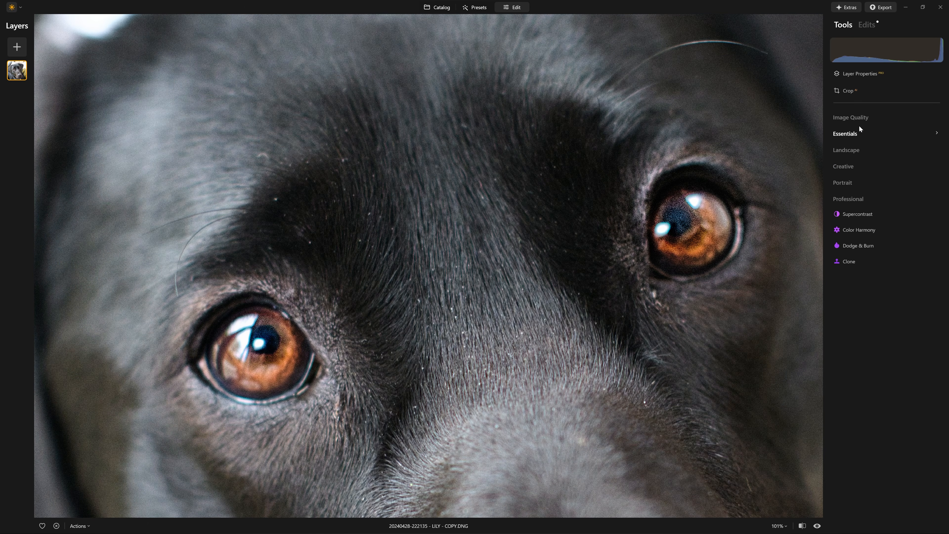
pyautogui.click(858, 129)
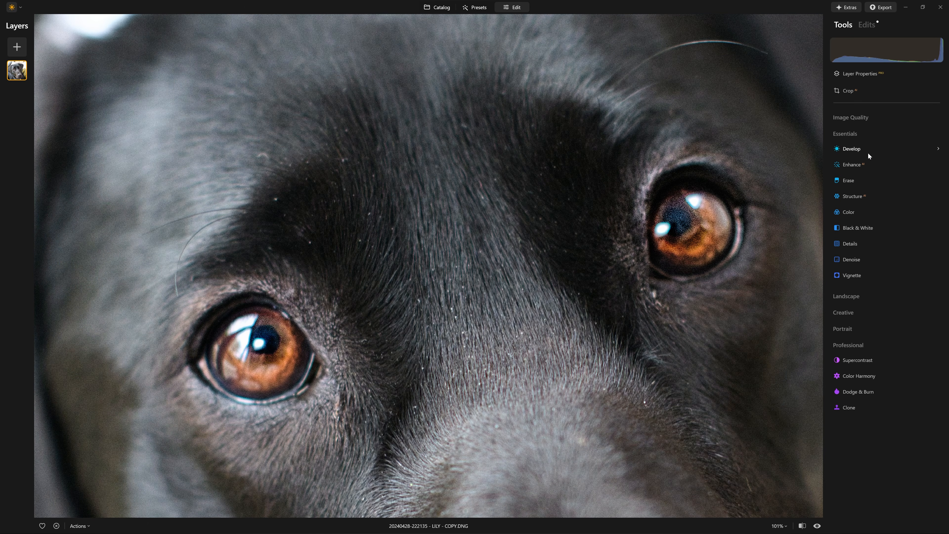
pyautogui.click(855, 186)
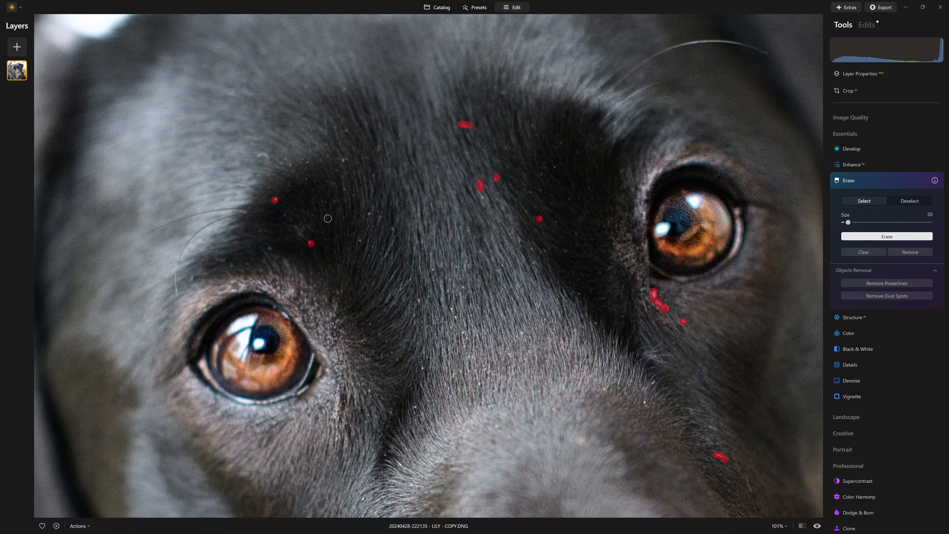
pyautogui.moveTo(260, 154); pyautogui.dragTo(265, 156)
pyautogui.scroll(-5, 454, 251)
pyautogui.scroll(5, 398, 486)
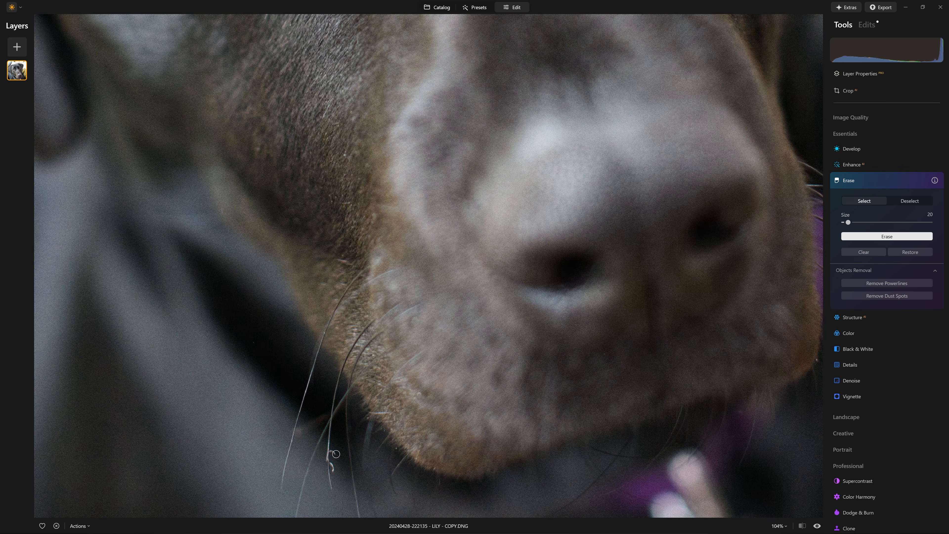
pyautogui.scroll(-4, 661, 369)
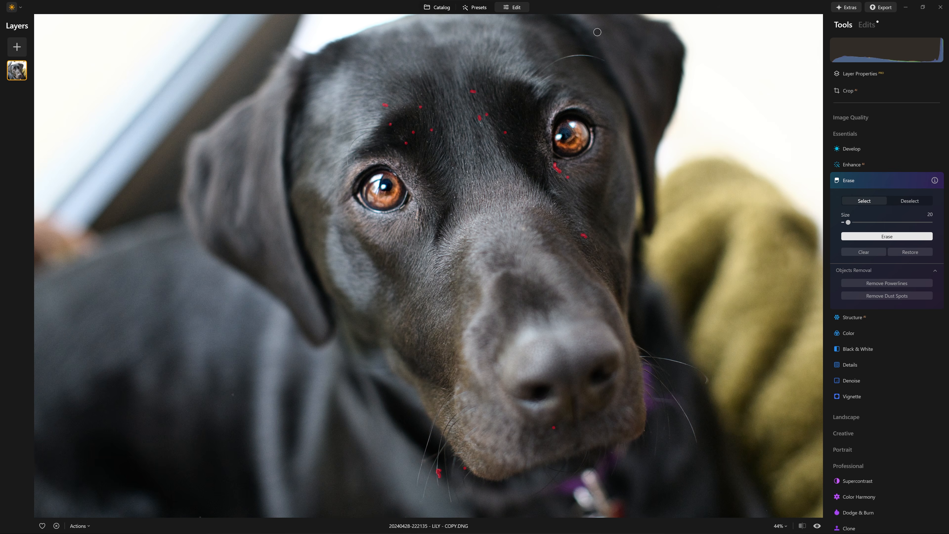
pyautogui.moveTo(573, 56); pyautogui.dragTo(604, 61)
pyautogui.click(887, 237)
# Step: Touch up the remaining specks below the eye with the Erase tool at size 10 and compare the portrait with the original
pyautogui.moveTo(550, 212); pyautogui.dragTo(551, 214)
pyautogui.click(553, 204)
pyautogui.press('\\')
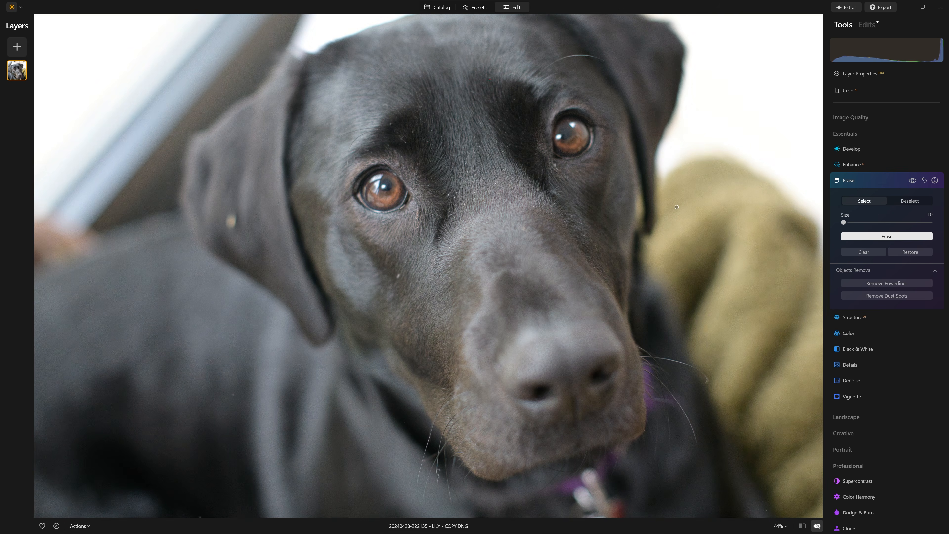
pyautogui.press('\\')
pyautogui.press('\\')
pyautogui.press('\\')
pyautogui.scroll(-2, 677, 204)
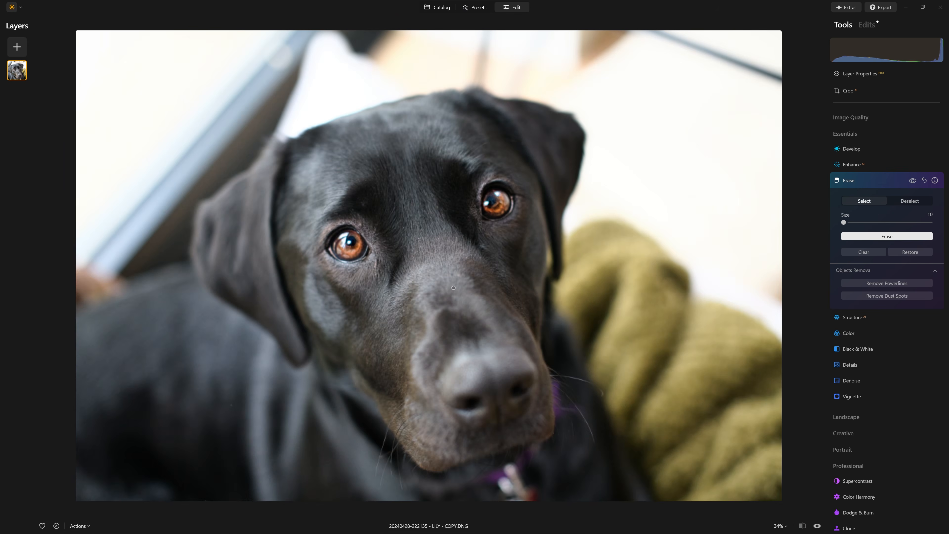
pyautogui.scroll(-1, 376, 281)
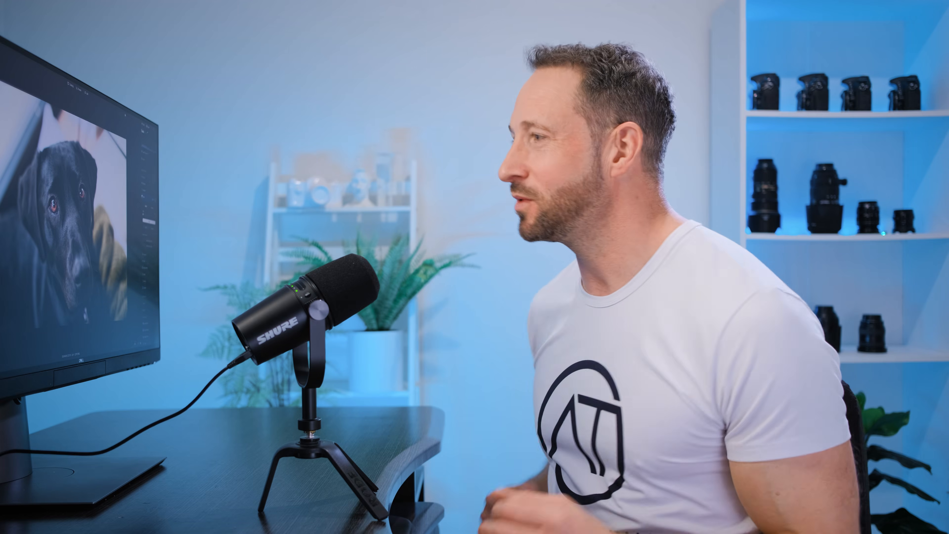
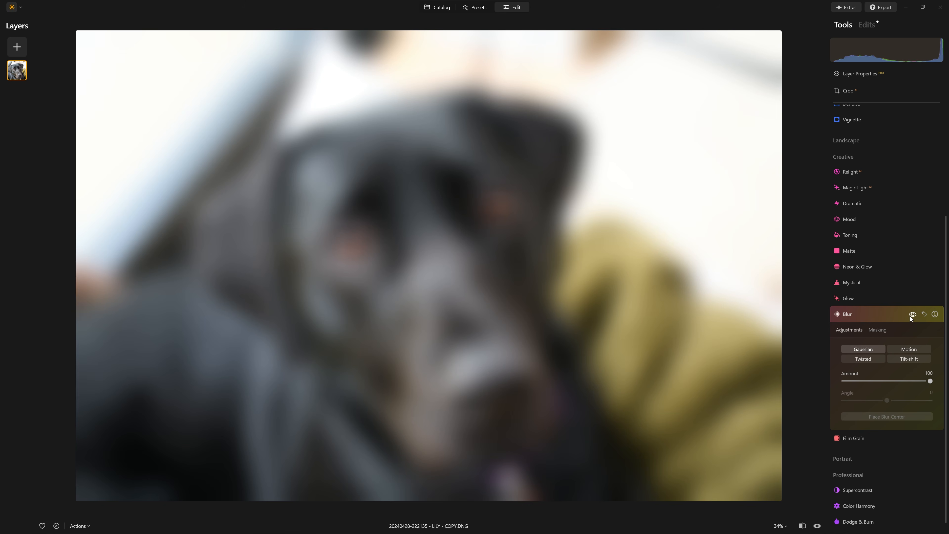
# Step: Remove the Gaussian blur of amount 100 from the photo's edits
pyautogui.click(922, 317)
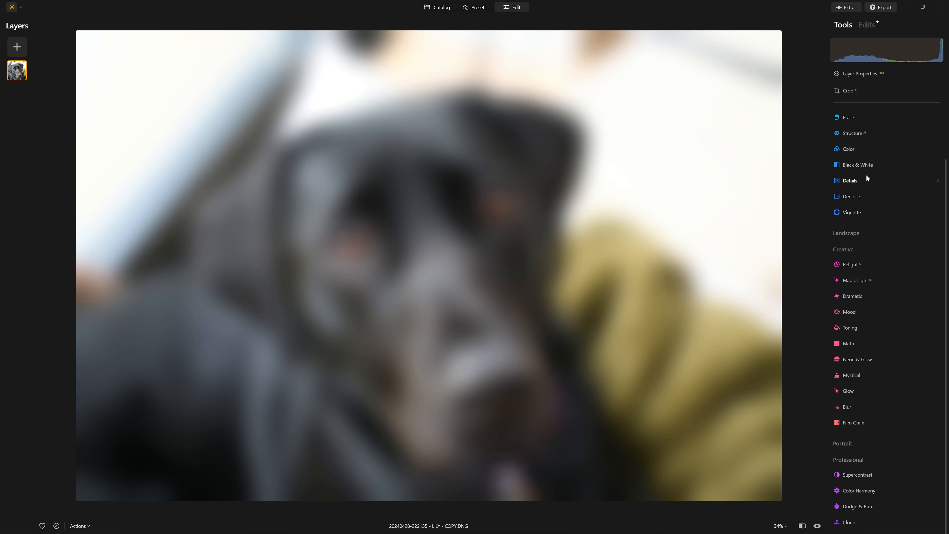
pyautogui.click(870, 26)
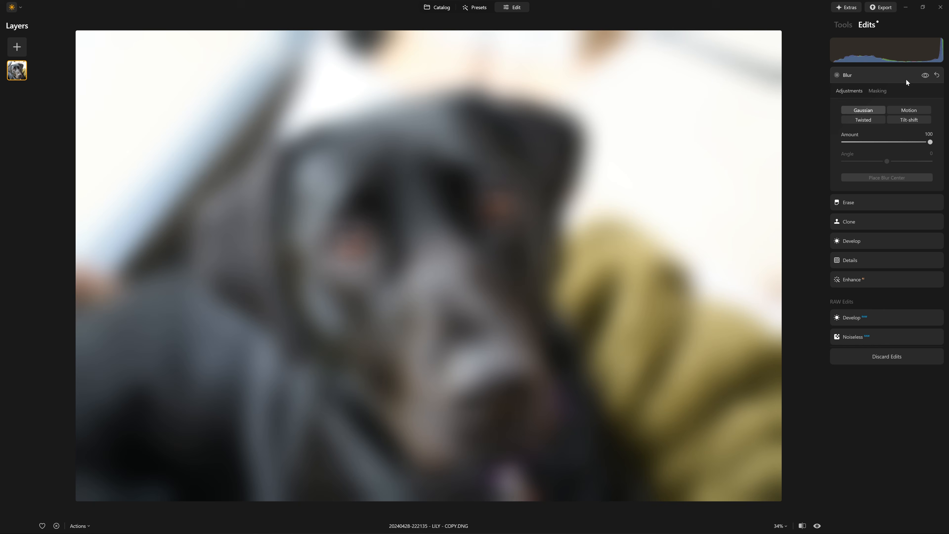
pyautogui.click(937, 75)
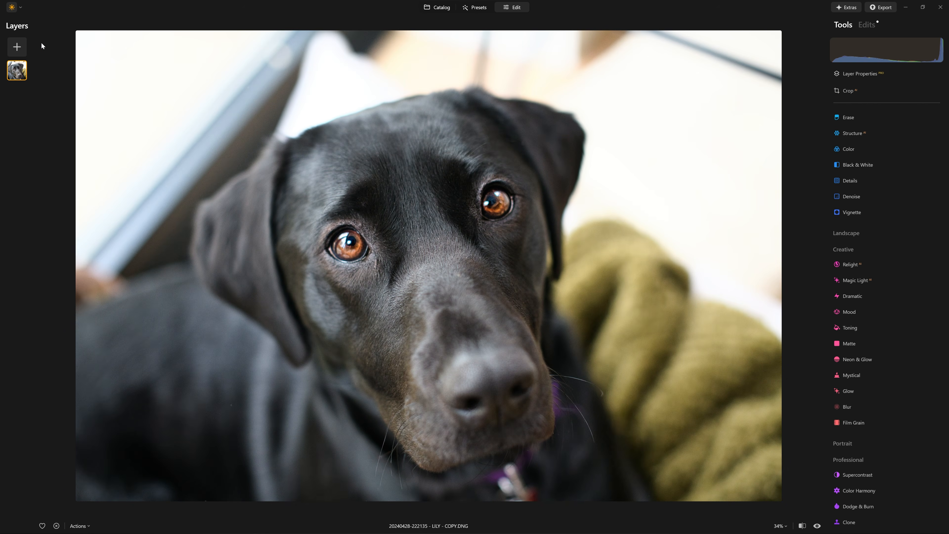
# Step: Duplicate the photo layer and lower the Exposure of the lower layer to -1.63
pyautogui.rightClick(27, 66)
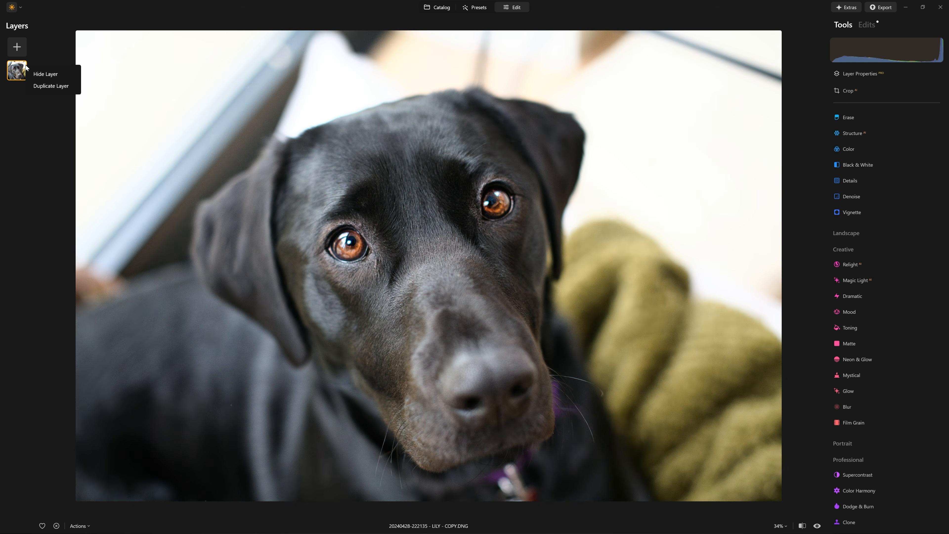
pyautogui.click(42, 86)
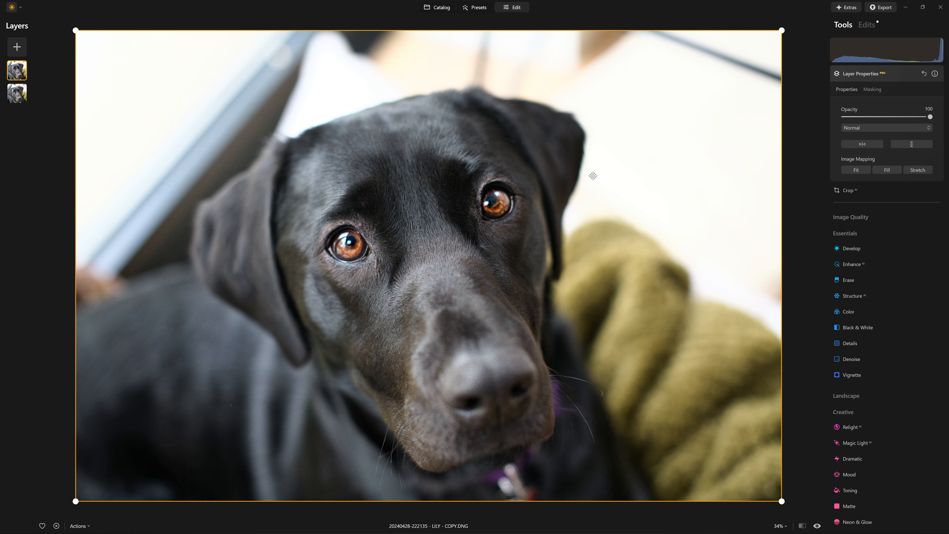
pyautogui.click(15, 97)
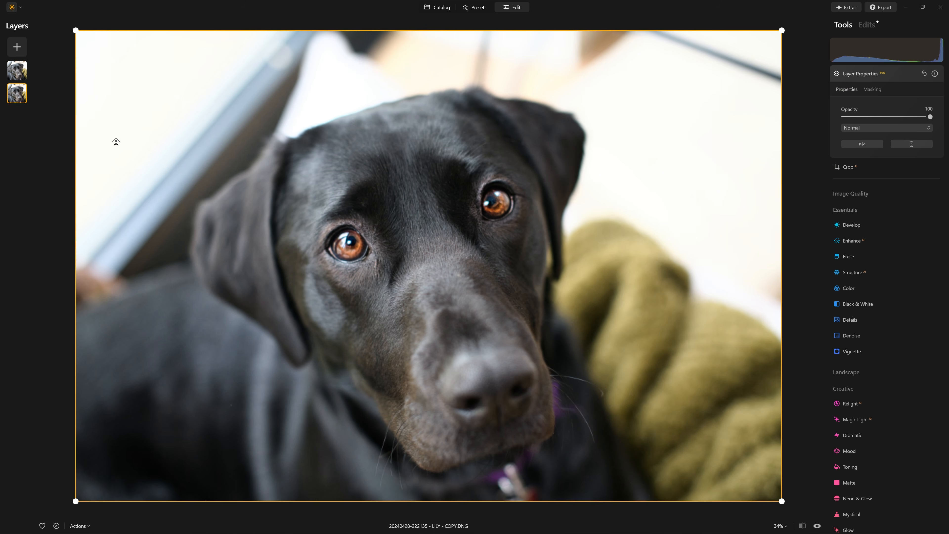
pyautogui.click(875, 226)
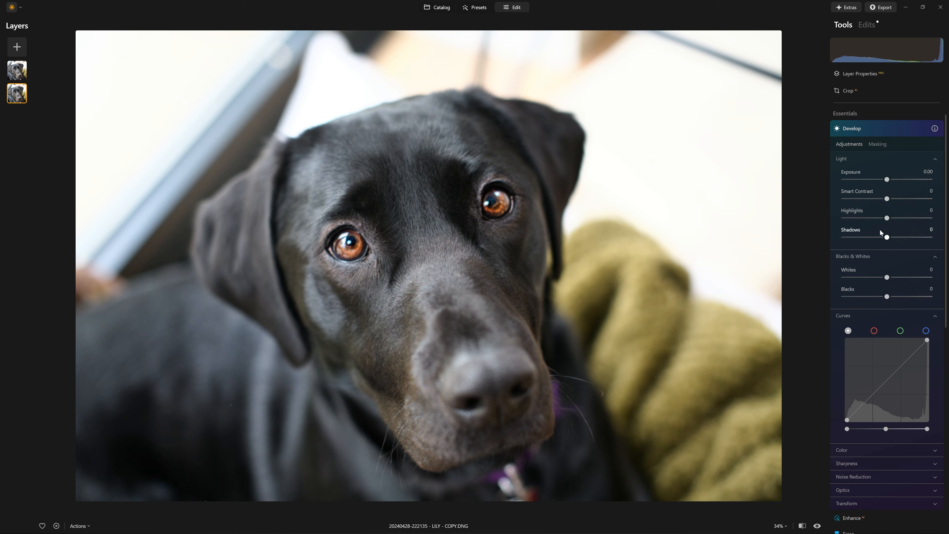
pyautogui.moveTo(886, 179); pyautogui.dragTo(873, 179)
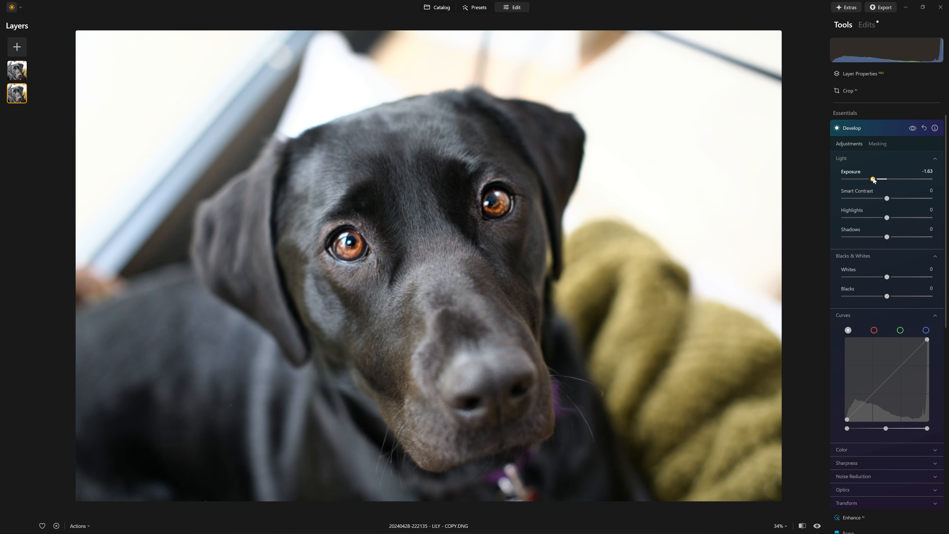
# Step: Hide the upper layer and select the darkened lower layer
pyautogui.rightClick(22, 72)
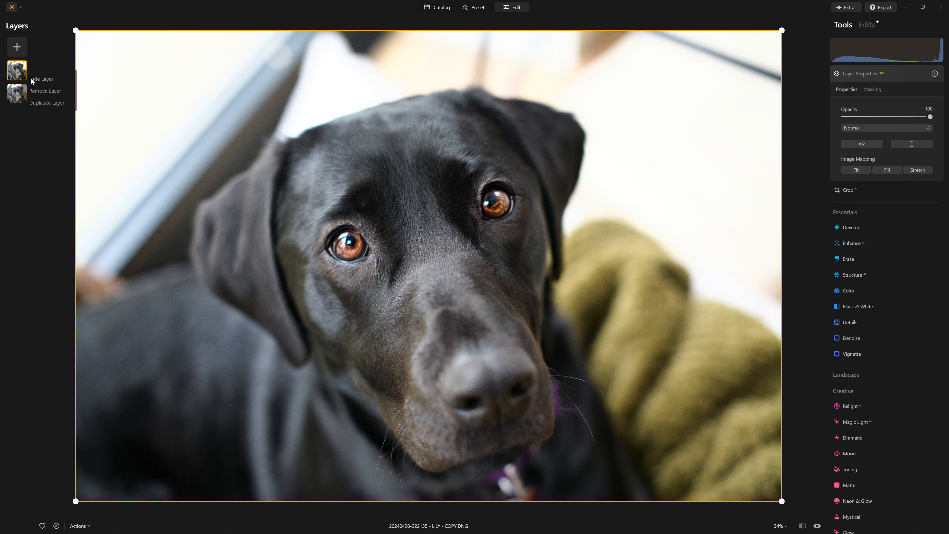
pyautogui.click(32, 79)
pyautogui.click(23, 95)
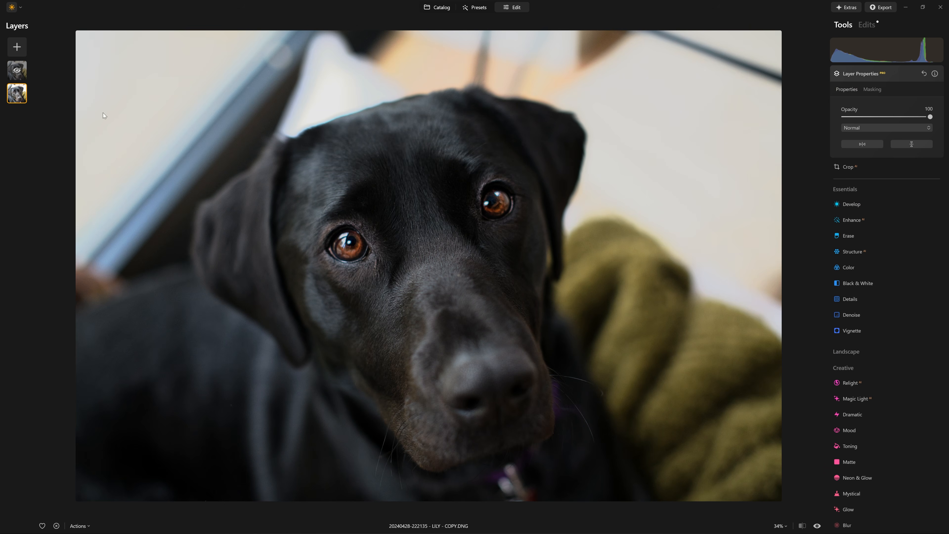
# Step: Rework the lower layer's latest Develop edit with Exposure -1.57, Shadows 100, Blacks 73, Whites -100 and Highlights -100
pyautogui.click(867, 26)
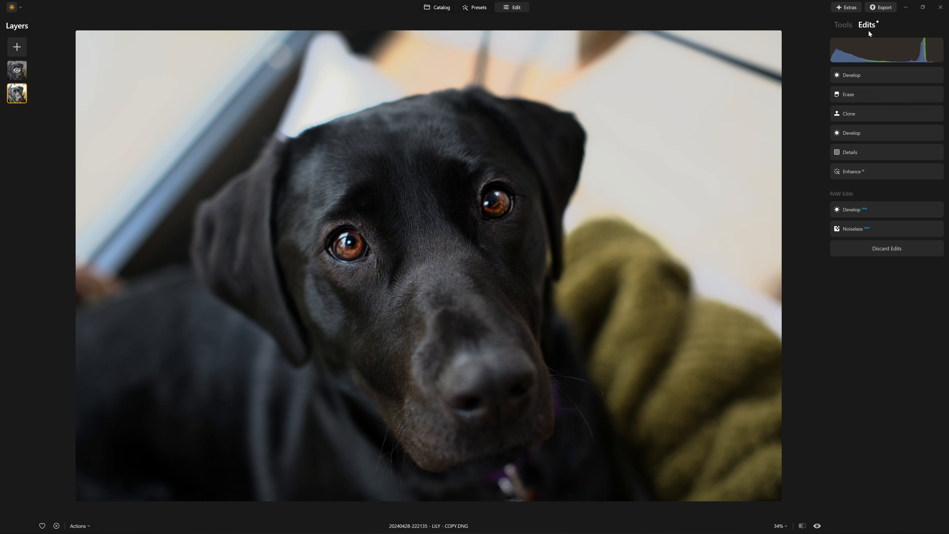
pyautogui.click(868, 74)
pyautogui.moveTo(880, 126); pyautogui.dragTo(873, 126)
pyautogui.moveTo(886, 184); pyautogui.dragTo(947, 194)
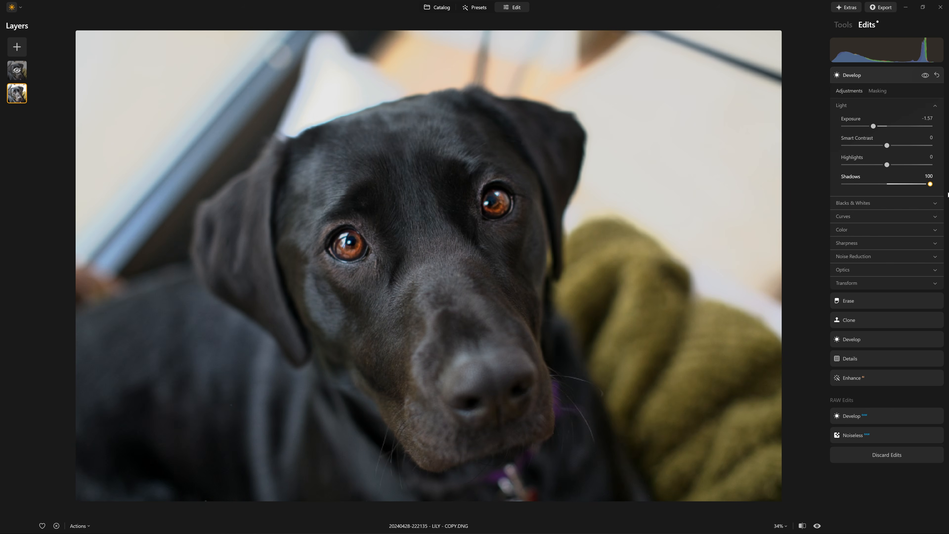
pyautogui.click(878, 208)
pyautogui.moveTo(888, 243); pyautogui.dragTo(920, 249)
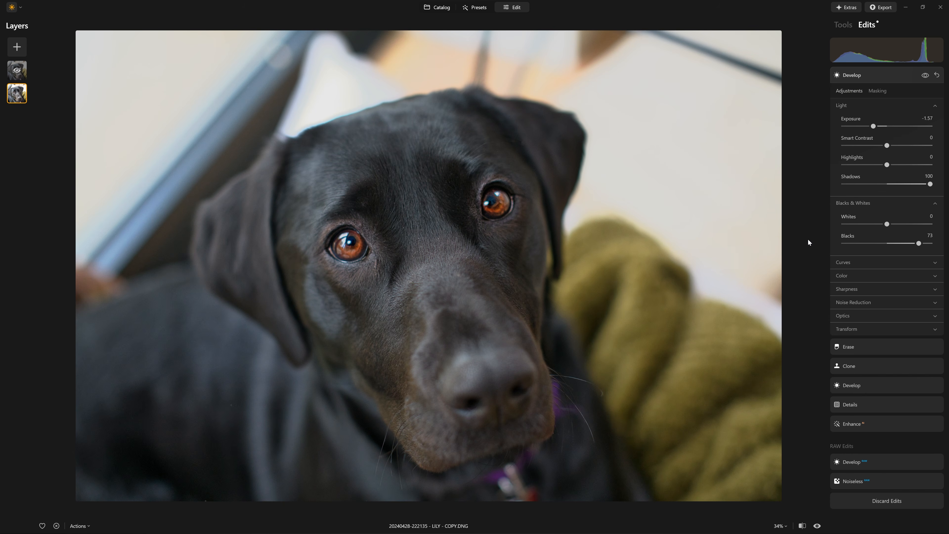
pyautogui.moveTo(888, 222); pyautogui.dragTo(833, 219)
pyautogui.moveTo(882, 164); pyautogui.dragTo(832, 167)
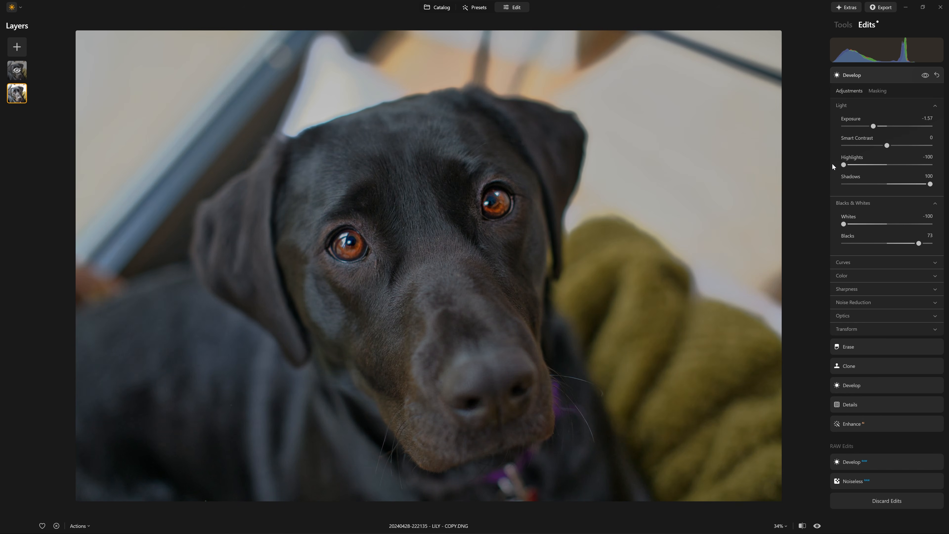
# Step: Flatten the lower layer's tone curve by lowering its white point to about halfway and slightly raising its black point
pyautogui.click(864, 264)
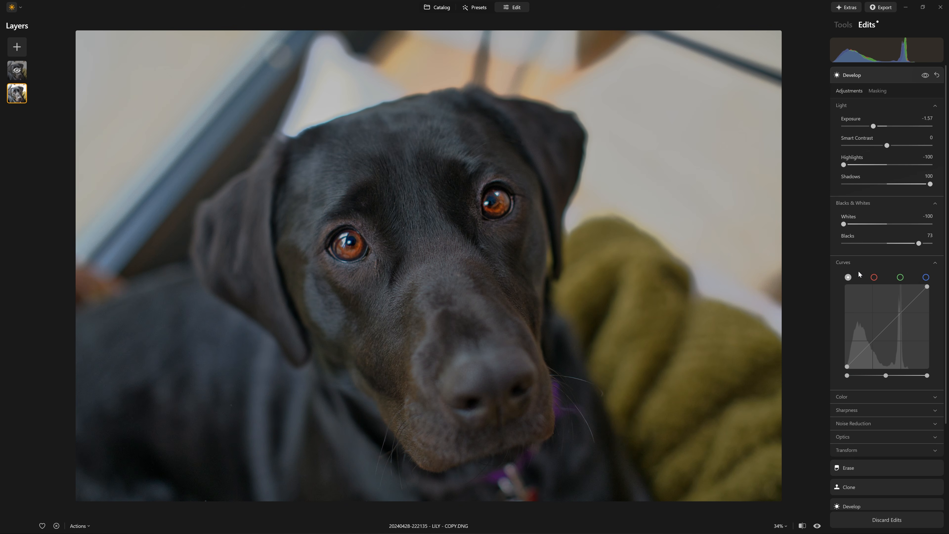
pyautogui.moveTo(928, 287); pyautogui.dragTo(927, 325)
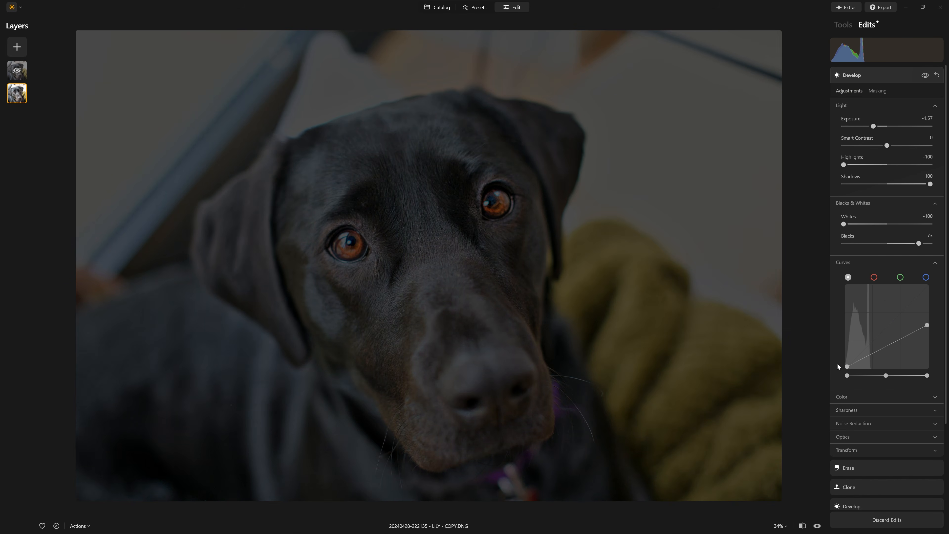
pyautogui.moveTo(847, 369); pyautogui.dragTo(833, 358)
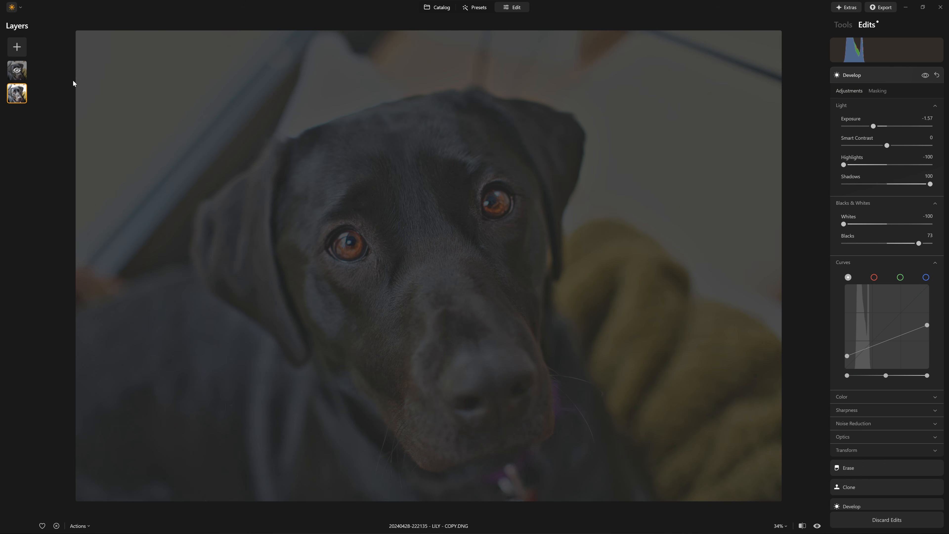
# Step: Show the upper layer again and remove everything around the dog with an AI Background Removal mask
pyautogui.rightClick(23, 68)
pyautogui.click(32, 74)
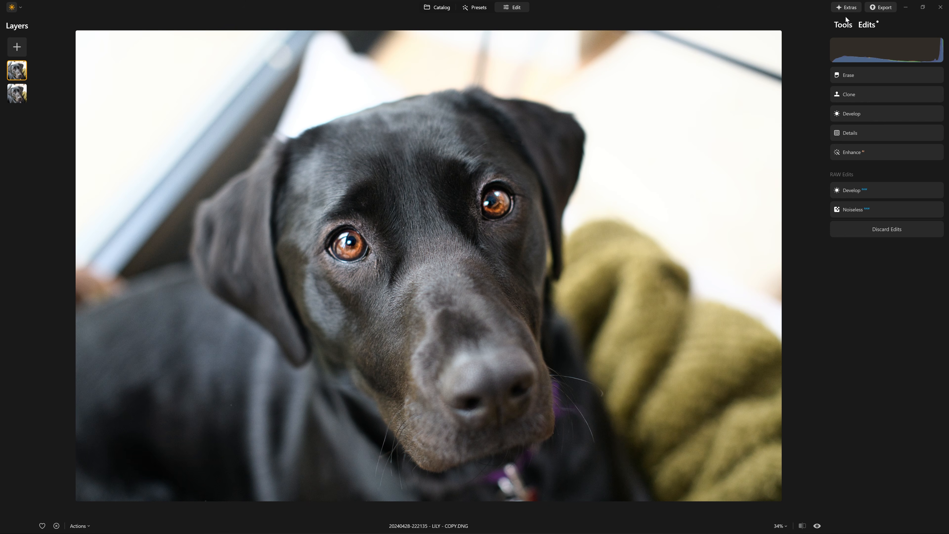
pyautogui.click(848, 26)
pyautogui.click(865, 73)
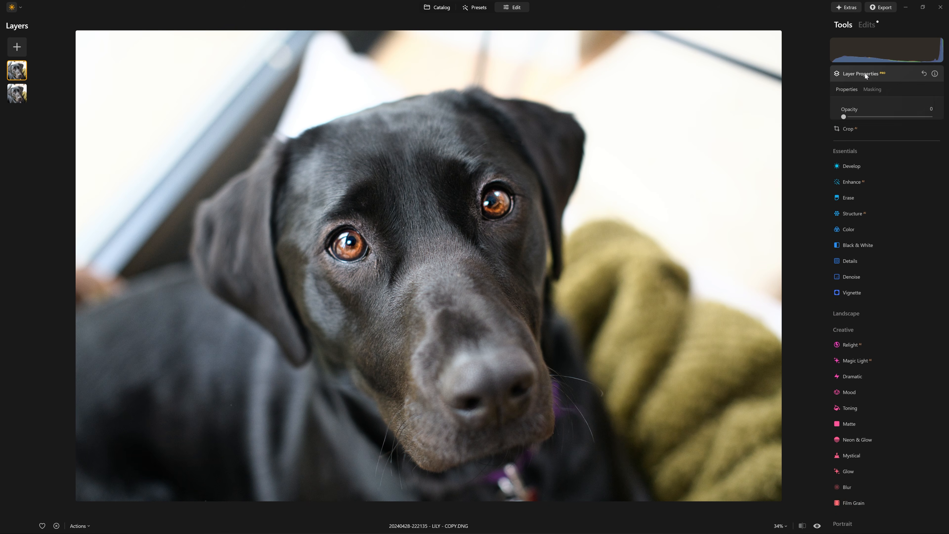
pyautogui.click(870, 89)
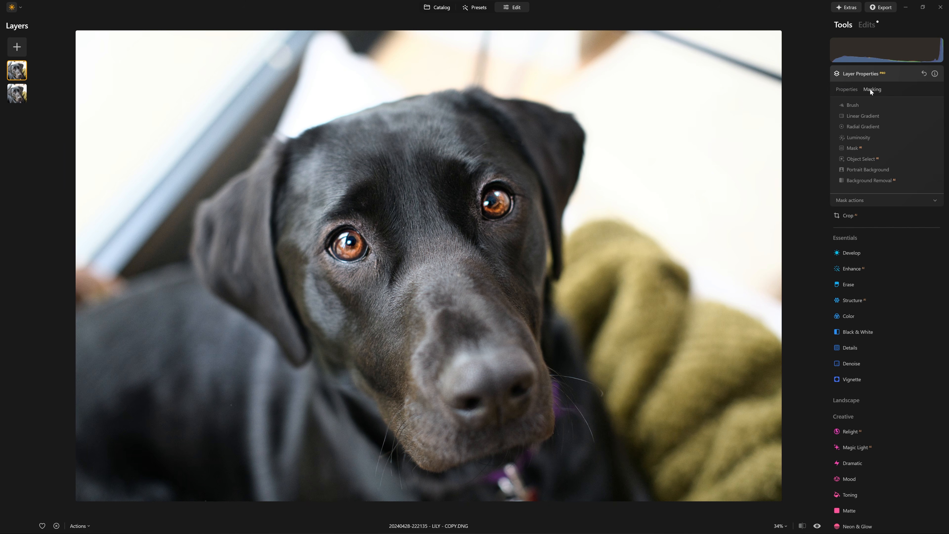
pyautogui.click(867, 170)
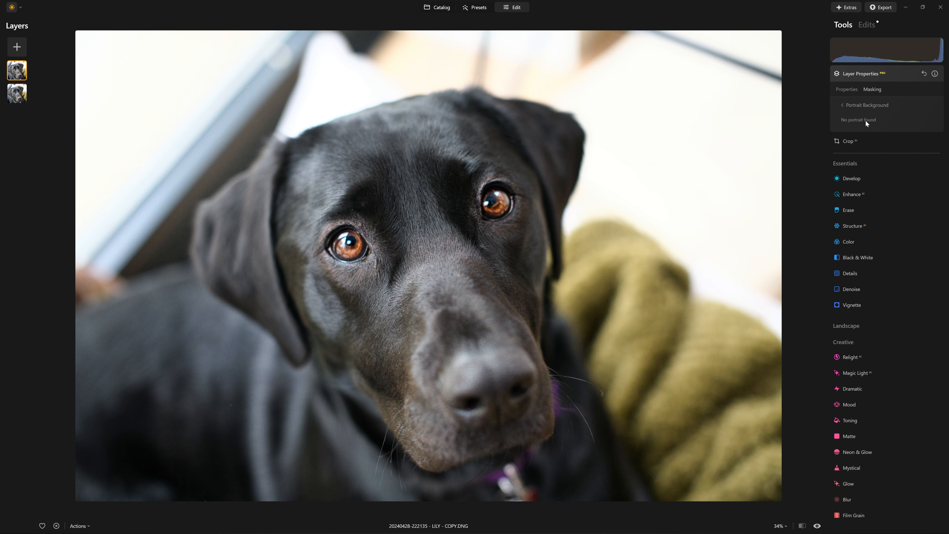
pyautogui.click(842, 105)
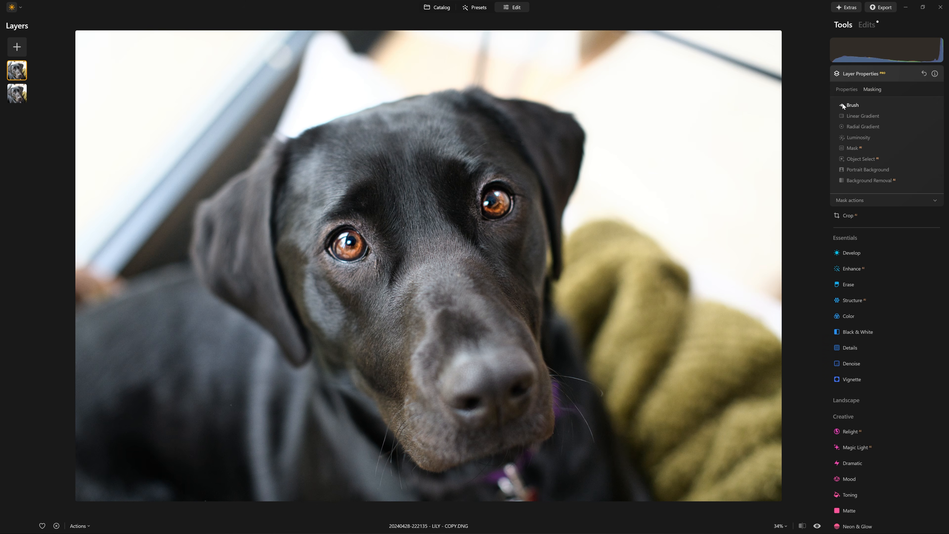
pyautogui.click(872, 179)
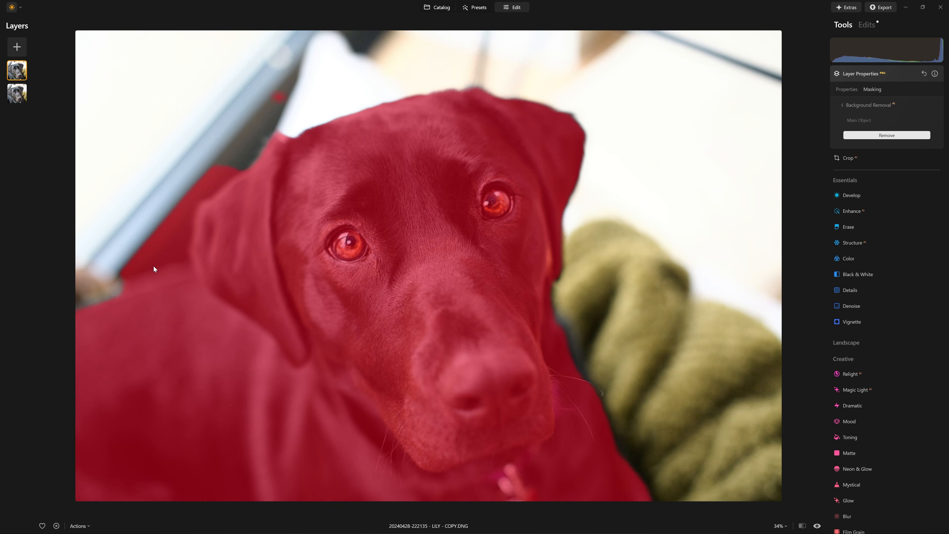
pyautogui.click(922, 136)
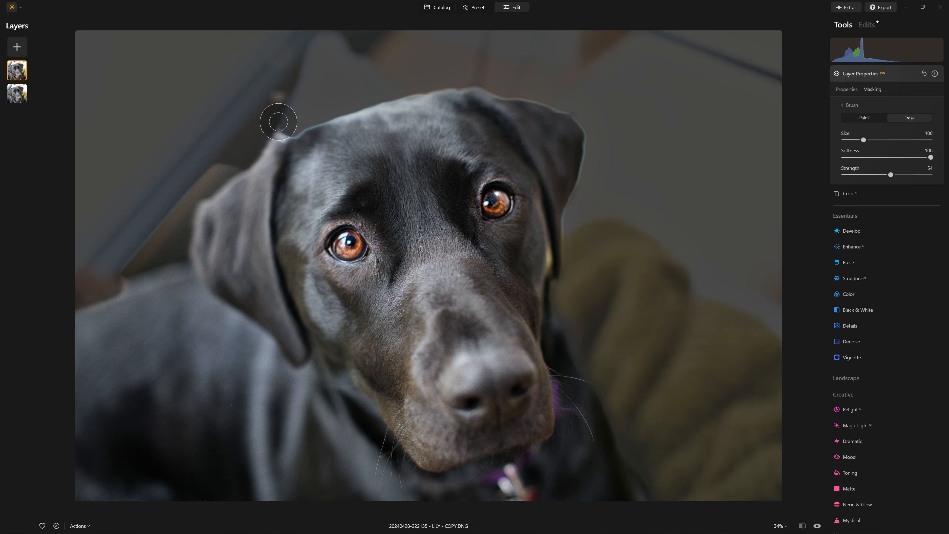
# Step: Erase the bright fringe from the upper layer's mask along the ears and top of the head, refining with size 34, softness 100, strength 100
pyautogui.moveTo(278, 122)
pyautogui.mouseDown()
pyautogui.moveTo(271, 99)
pyautogui.moveTo(144, 234)
pyautogui.moveTo(271, 121)
pyautogui.mouseUp()
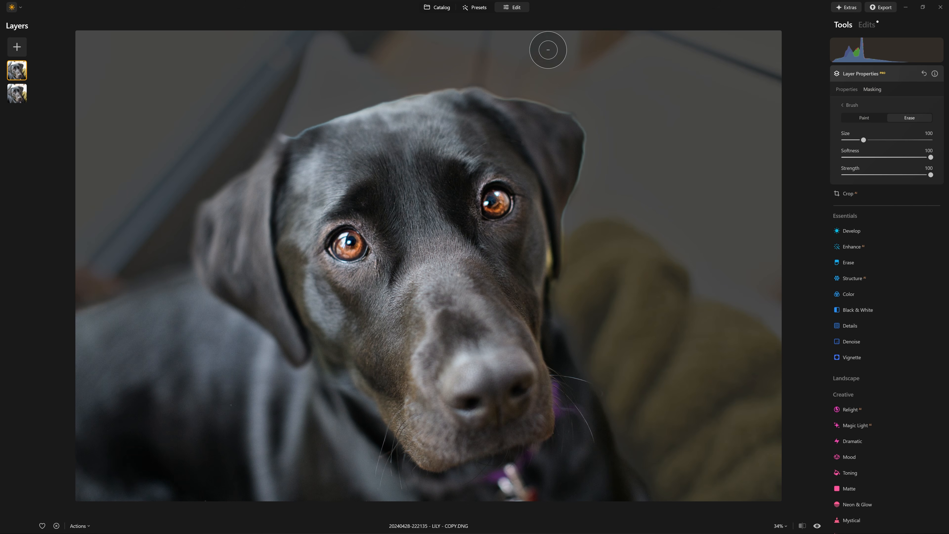
pyautogui.moveTo(930, 175); pyautogui.dragTo(910, 175)
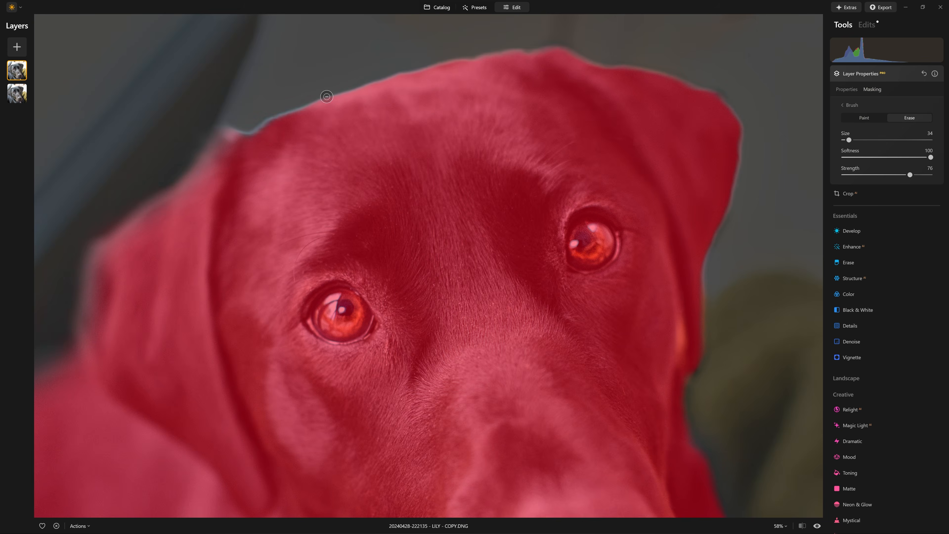
pyautogui.moveTo(326, 96); pyautogui.dragTo(413, 77)
pyautogui.moveTo(910, 174); pyautogui.dragTo(930, 175)
pyautogui.moveTo(406, 71)
pyautogui.mouseDown()
pyautogui.moveTo(561, 43)
pyautogui.moveTo(728, 103)
pyautogui.mouseUp()
pyautogui.moveTo(751, 143); pyautogui.dragTo(742, 168)
pyautogui.moveTo(719, 245); pyautogui.dragTo(714, 254)
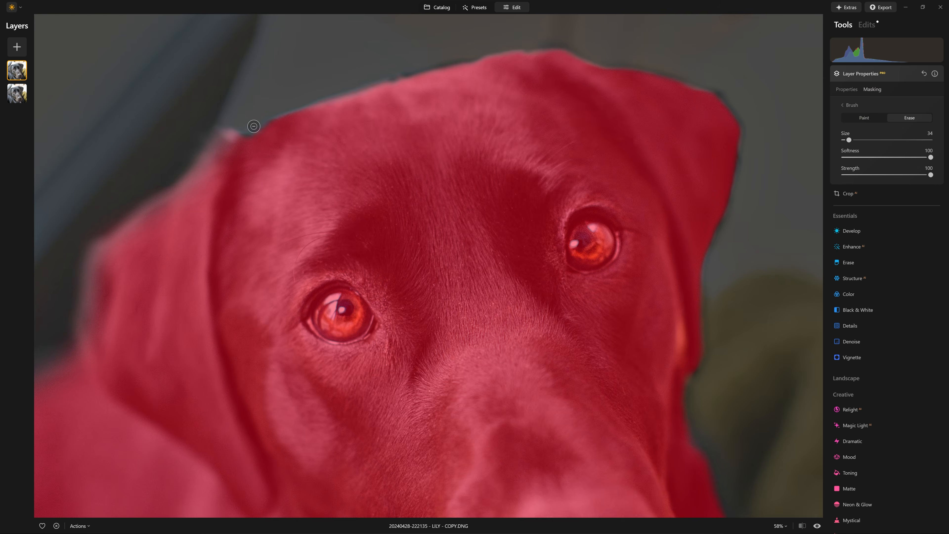
pyautogui.moveTo(250, 123); pyautogui.dragTo(349, 89)
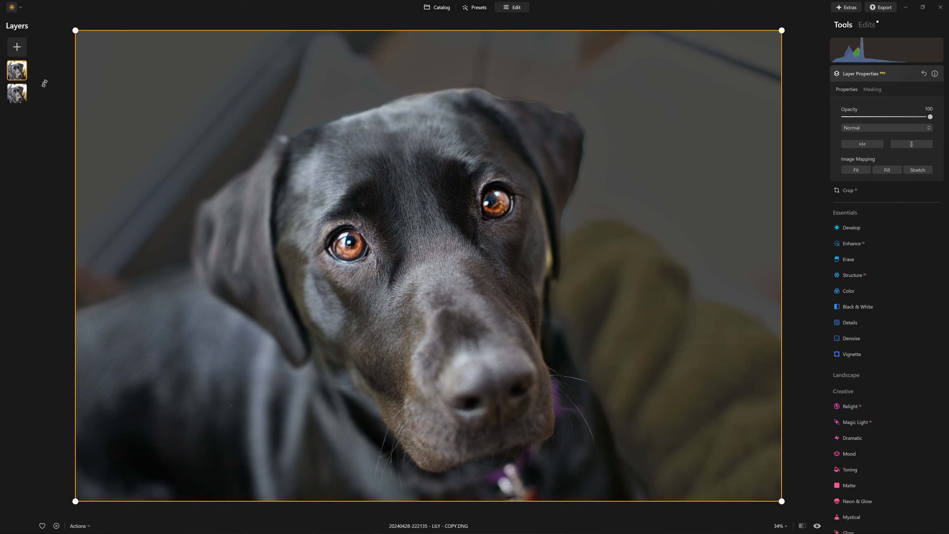
# Step: Hide the upper layer and select the lower layer with its list of applied edits open
pyautogui.rightClick(21, 70)
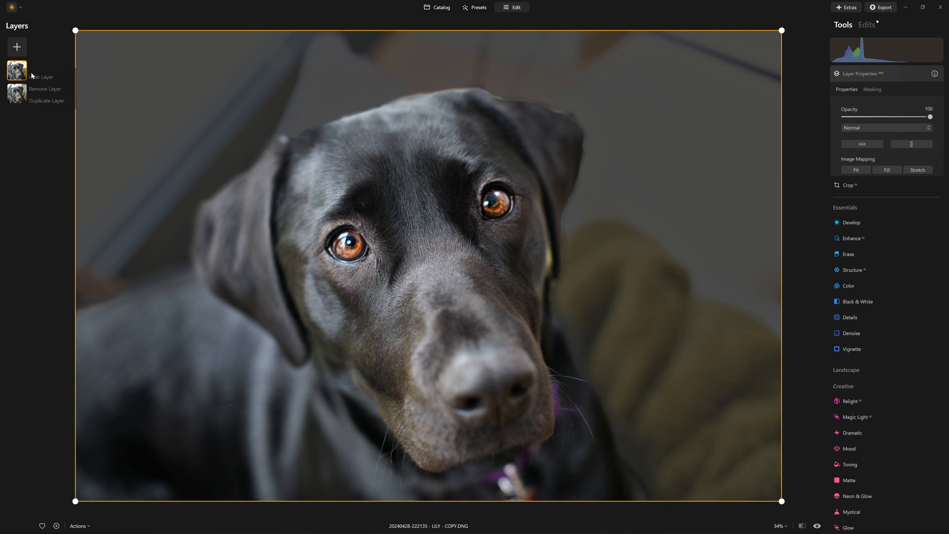
pyautogui.click(32, 74)
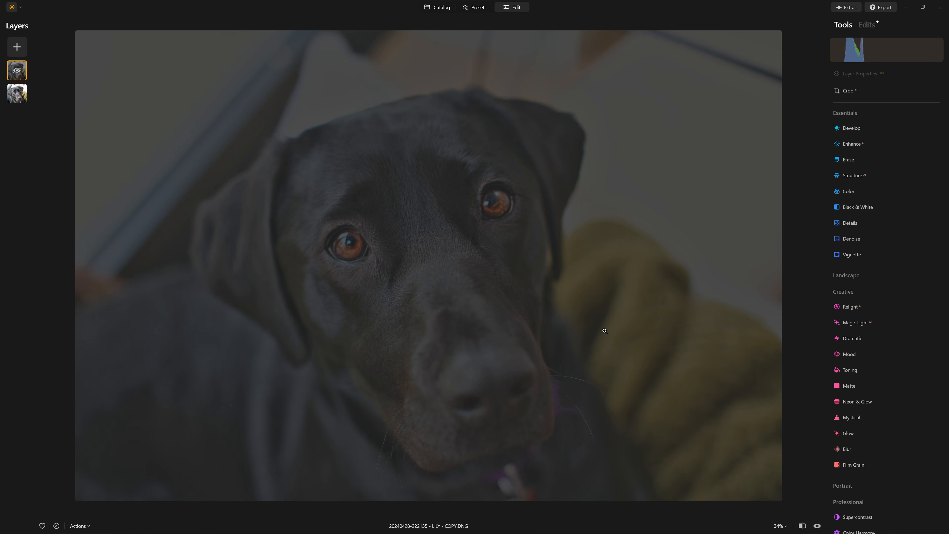
pyautogui.click(866, 25)
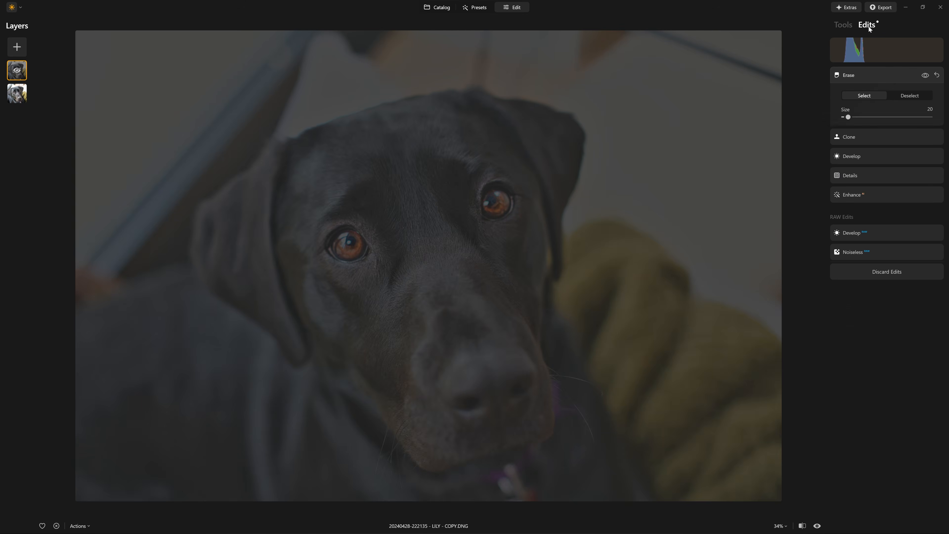
pyautogui.click(879, 70)
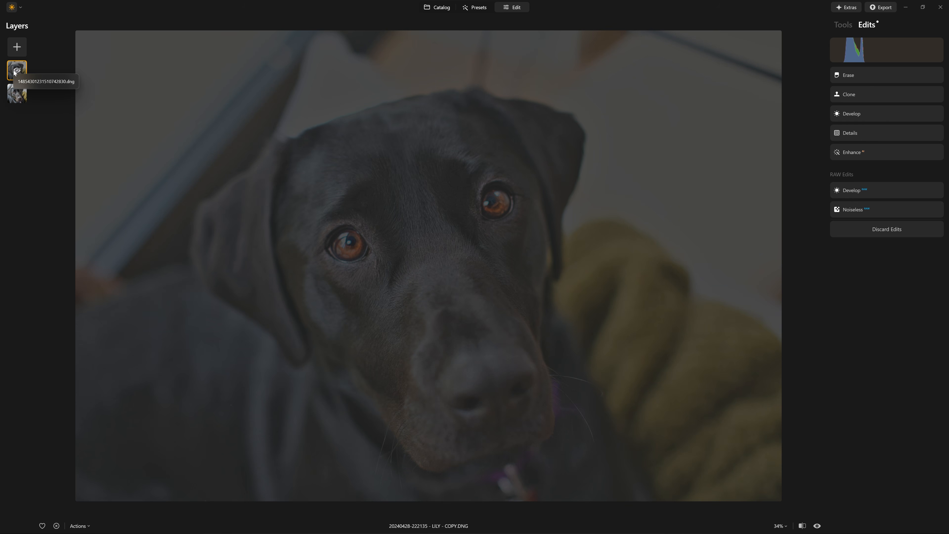
pyautogui.click(17, 95)
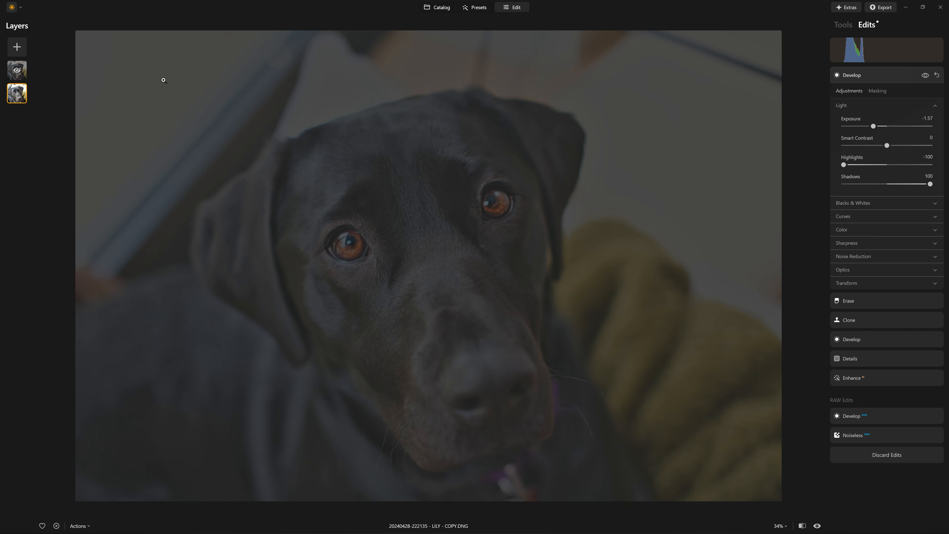
# Step: Compare the lower layer with and without its latest Develop edit
pyautogui.click(866, 76)
pyautogui.click(925, 75)
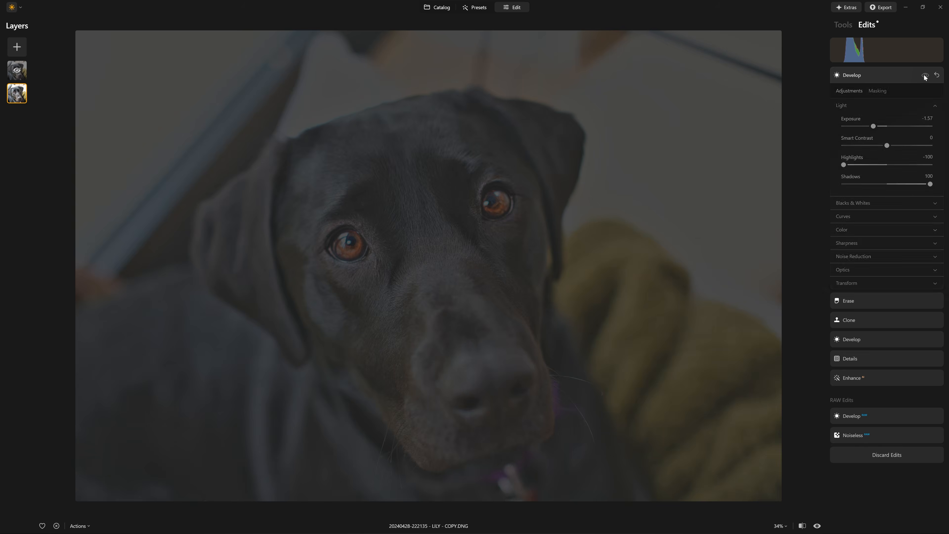
pyautogui.click(926, 76)
pyautogui.click(926, 76)
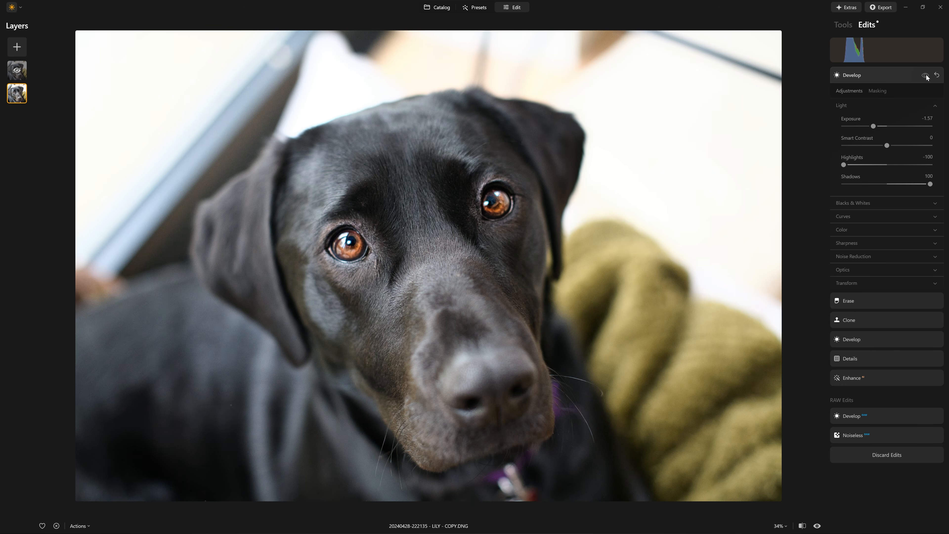
pyautogui.click(926, 76)
pyautogui.click(926, 76)
pyautogui.click(925, 76)
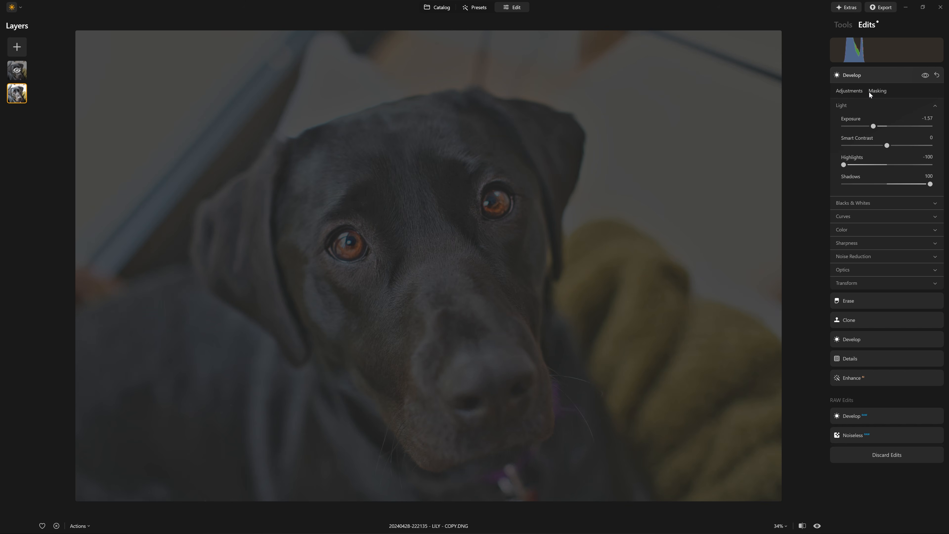
# Step: Mask the lower layer's latest Develop edit with an inverted radial gradient centred on the dog's face, shrinking the gradient's inner circle around the eyes
pyautogui.click(877, 91)
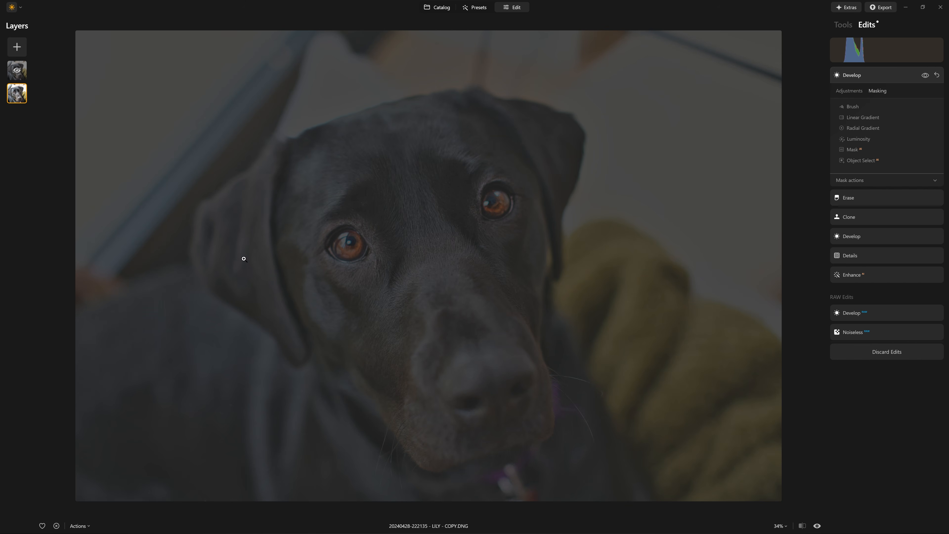
pyautogui.click(875, 127)
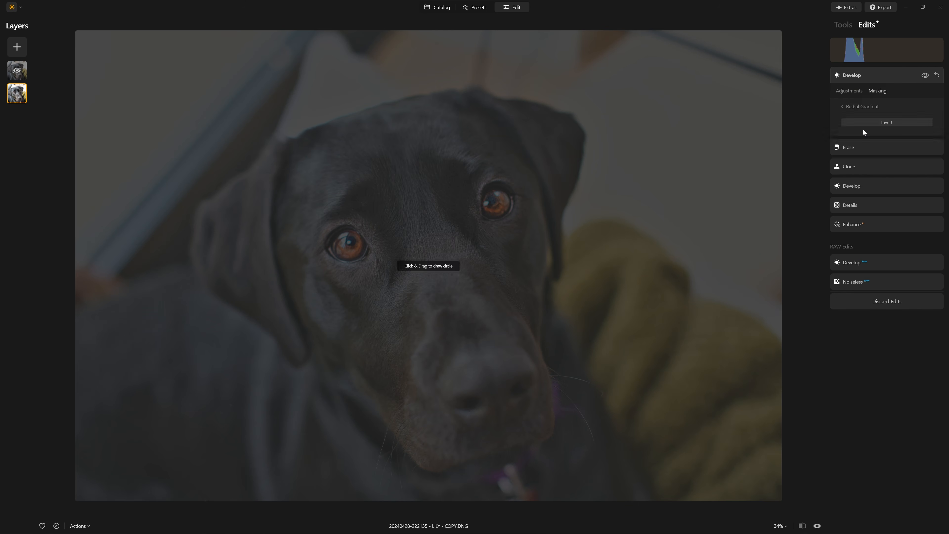
pyautogui.moveTo(434, 252)
pyautogui.mouseDown()
pyautogui.moveTo(526, 184)
pyautogui.moveTo(572, 164)
pyautogui.mouseUp()
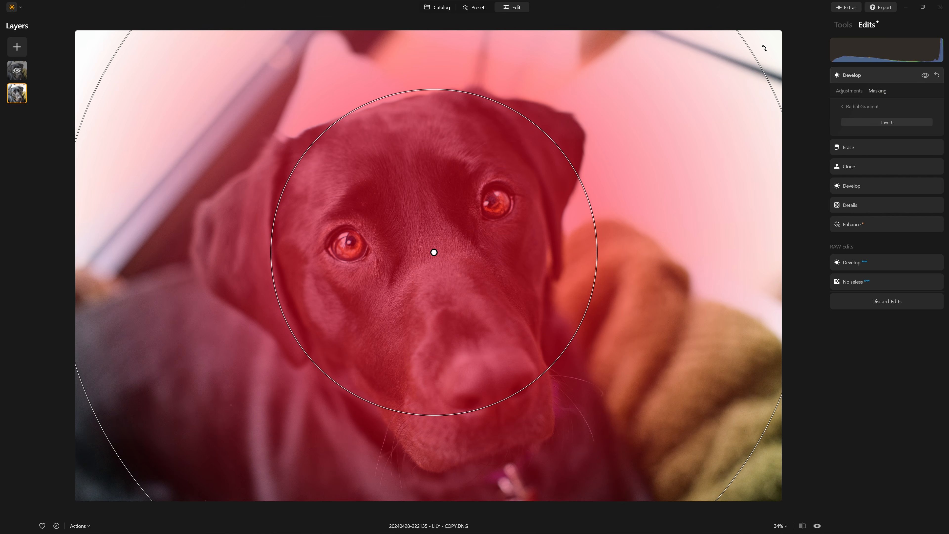
pyautogui.click(860, 123)
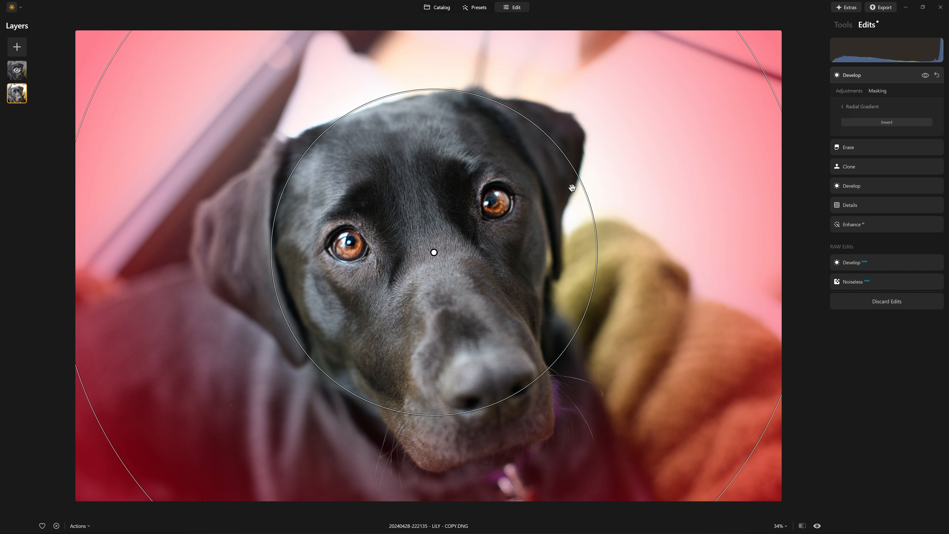
pyautogui.moveTo(583, 187); pyautogui.dragTo(528, 219)
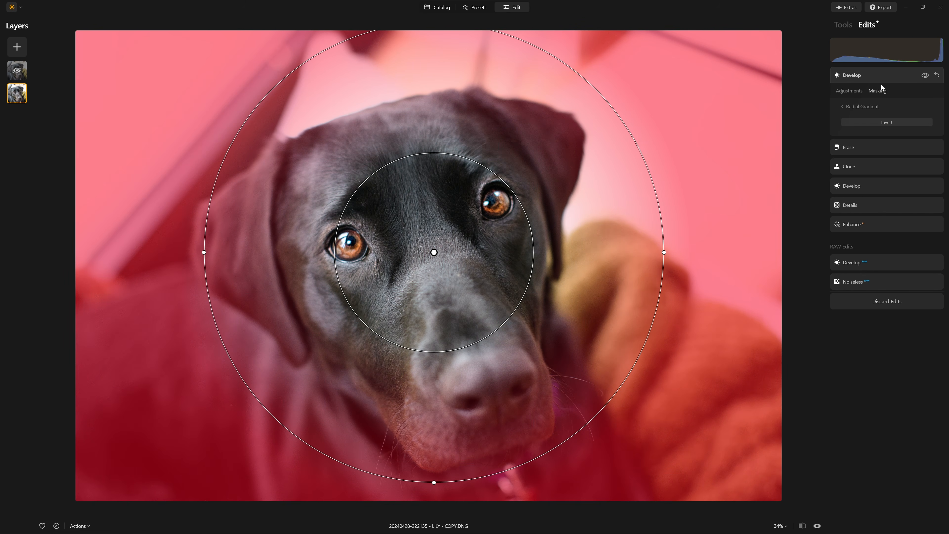
pyautogui.click(856, 106)
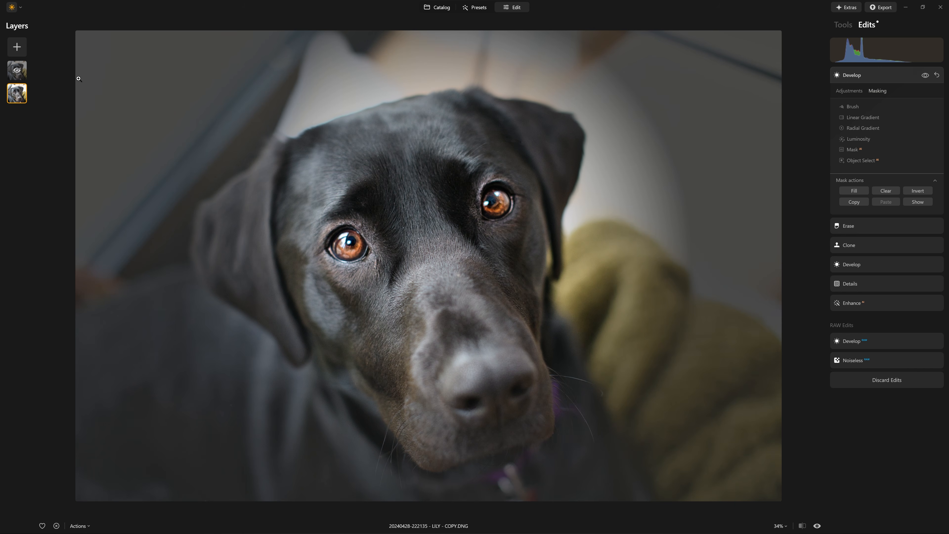
# Step: Select the upper layer and make it visible again
pyautogui.click(19, 73)
pyautogui.rightClick(19, 73)
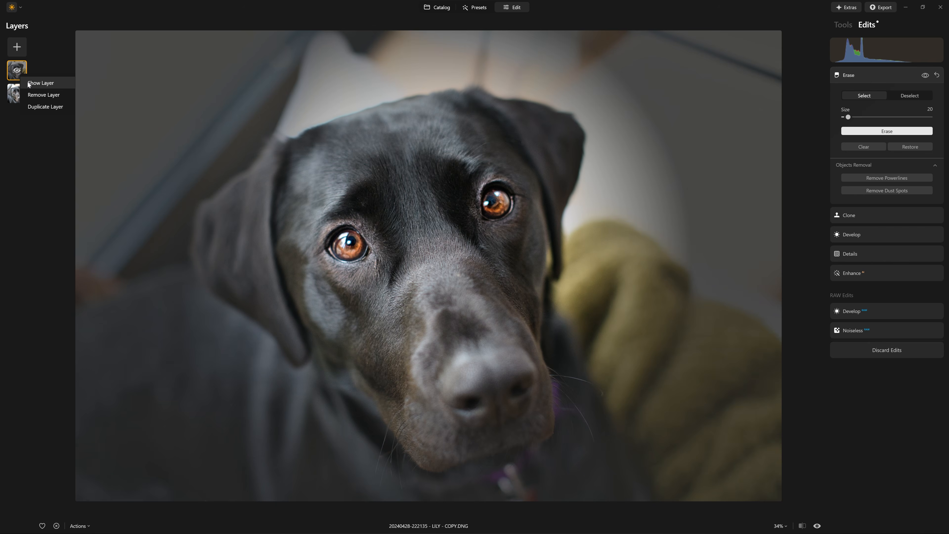
pyautogui.click(37, 81)
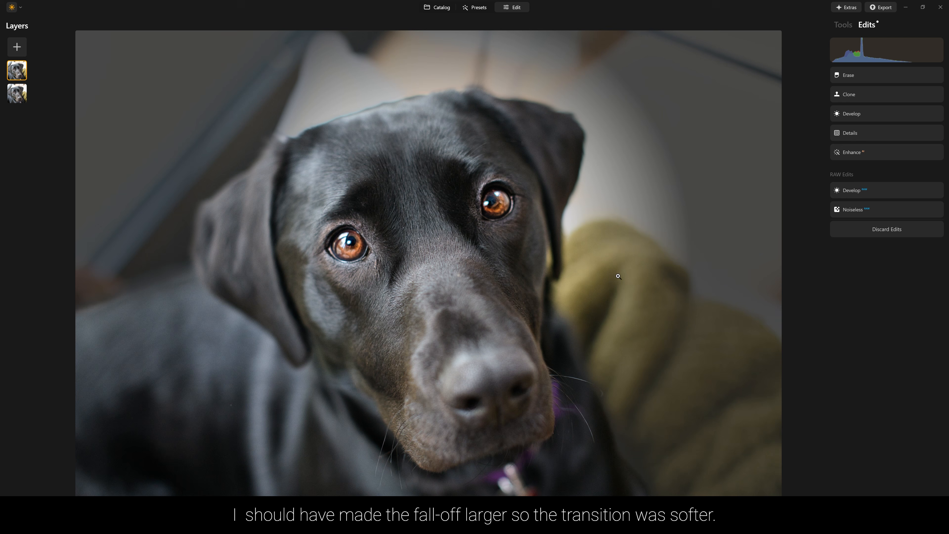
# Step: Soften the lower layer's Develop mask by erasing across the background on both sides of the dog at size 400, softness 100, strength 31
pyautogui.click(21, 94)
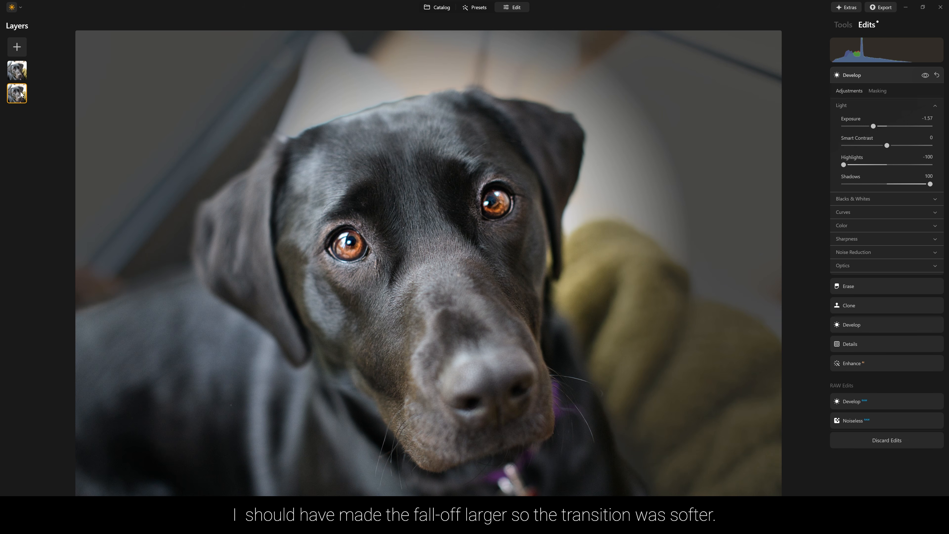
pyautogui.click(878, 91)
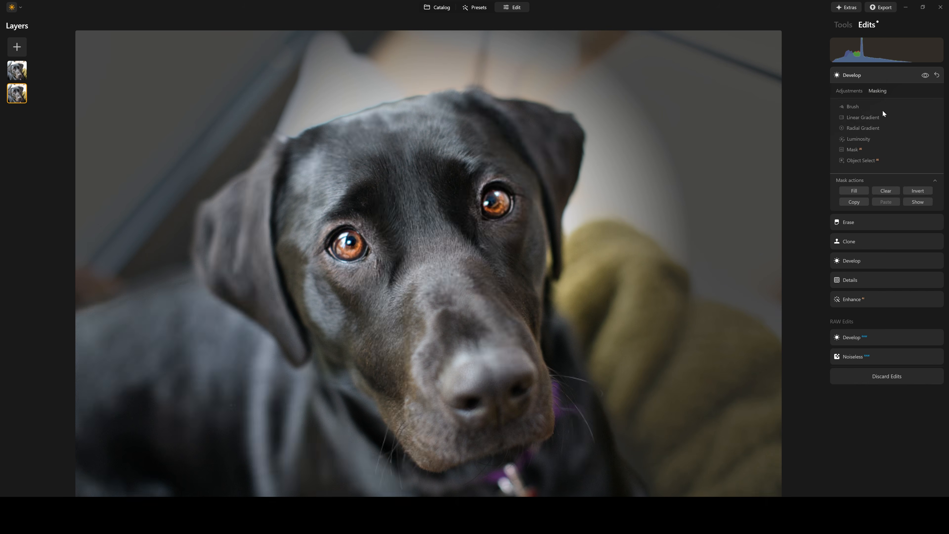
pyautogui.click(855, 107)
pyautogui.scroll(10, 598, 131)
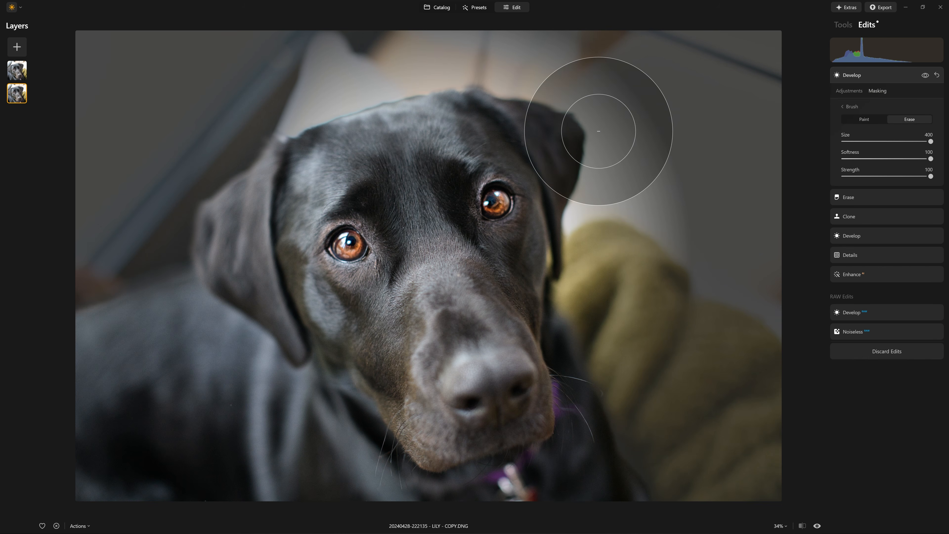
pyautogui.click(870, 176)
pyautogui.moveTo(566, 95)
pyautogui.mouseDown()
pyautogui.moveTo(648, 190)
pyautogui.moveTo(628, 344)
pyautogui.mouseUp()
pyautogui.moveTo(705, 99); pyautogui.dragTo(633, 530)
pyautogui.moveTo(339, 63)
pyautogui.mouseDown()
pyautogui.moveTo(125, 228)
pyautogui.moveTo(66, 367)
pyautogui.mouseUp()
# Step: Paint back into the lower layer's Develop mask over the background's sides and top, the blanket and the dog's body at strength 31
pyautogui.click(867, 120)
pyautogui.moveTo(747, 93)
pyautogui.mouseDown()
pyautogui.moveTo(629, 2)
pyautogui.moveTo(133, 90)
pyautogui.moveTo(666, 145)
pyautogui.moveTo(741, 278)
pyautogui.mouseUp()
pyautogui.moveTo(744, 198); pyautogui.dragTo(643, 75)
pyautogui.moveTo(587, 314); pyautogui.dragTo(737, 392)
pyautogui.moveTo(79, 236); pyautogui.dragTo(394, 413)
pyautogui.moveTo(287, 65)
pyautogui.mouseDown()
pyautogui.moveTo(713, 1)
pyautogui.moveTo(758, 26)
pyautogui.mouseUp()
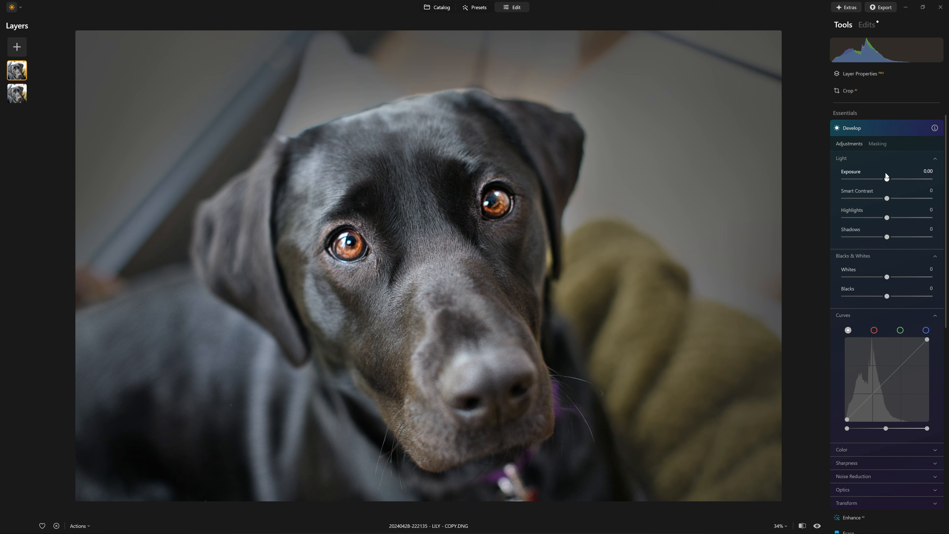
# Step: Lower the exposure and highlights in a Develop edit on the upper layer and invert its mask
pyautogui.moveTo(887, 179); pyautogui.dragTo(879, 180)
pyautogui.moveTo(887, 217); pyautogui.dragTo(855, 217)
pyautogui.click(872, 143)
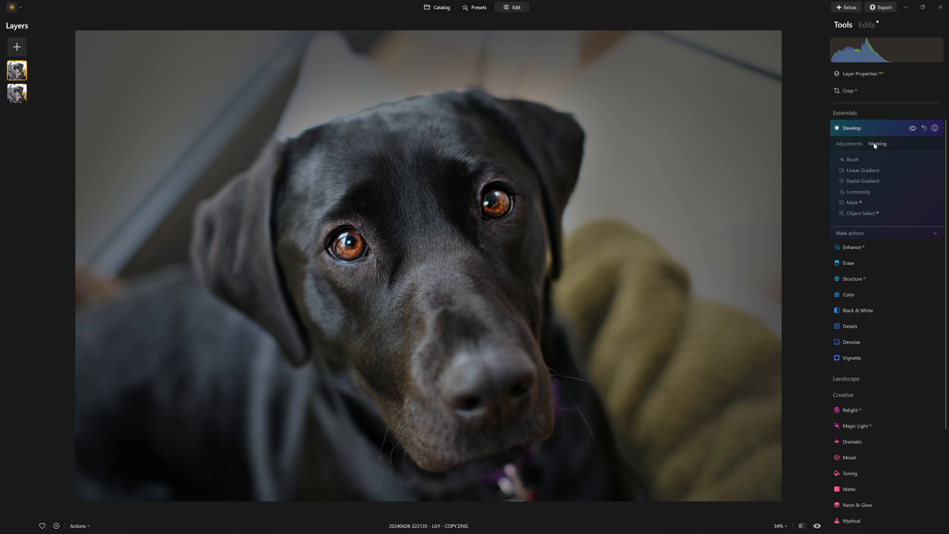
pyautogui.click(869, 235)
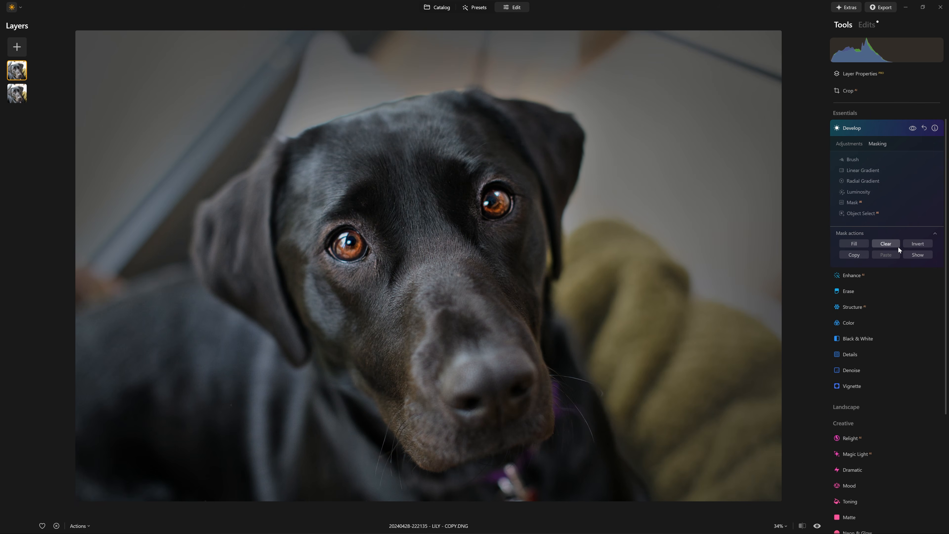
pyautogui.click(919, 246)
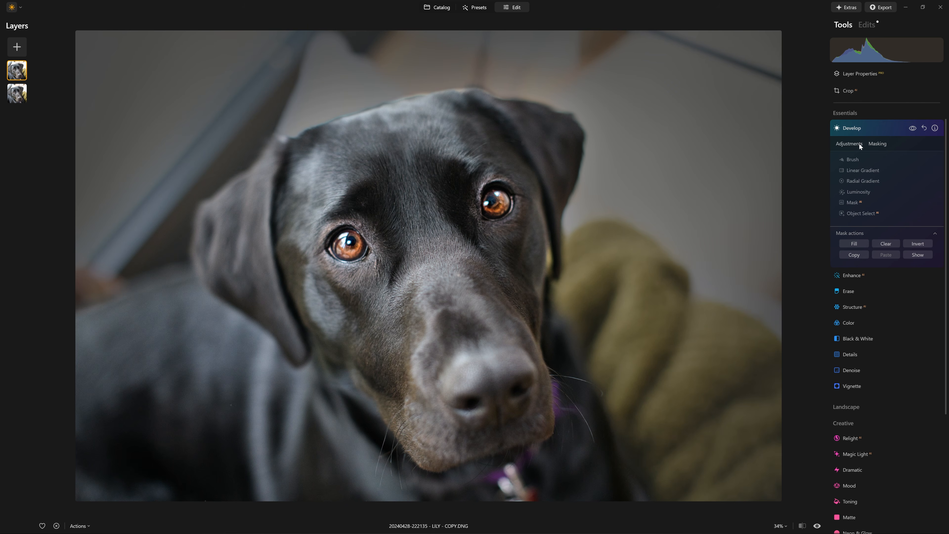
# Step: Paint the darkening along the top of the head between the ears with softness 100 and strength 100, reducing the brush size to 172
pyautogui.click(856, 160)
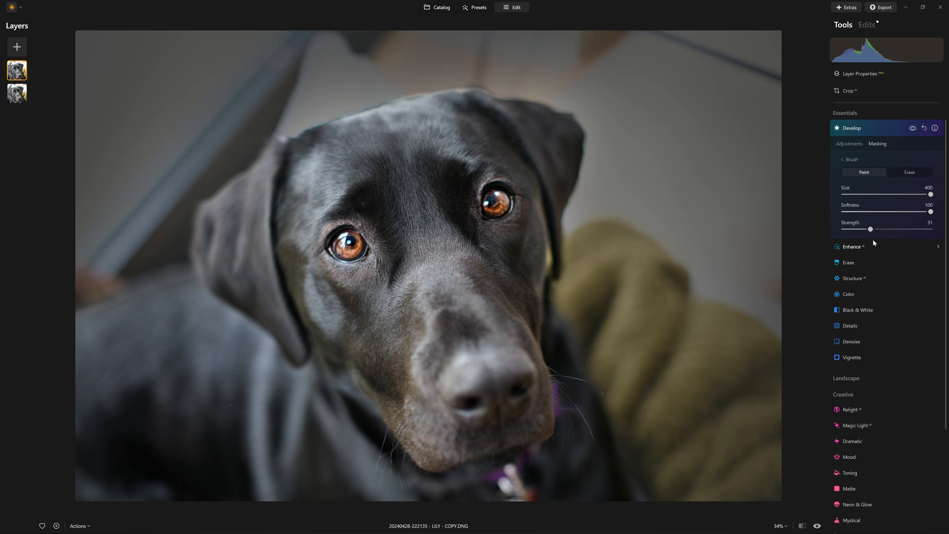
pyautogui.moveTo(870, 230); pyautogui.dragTo(931, 230)
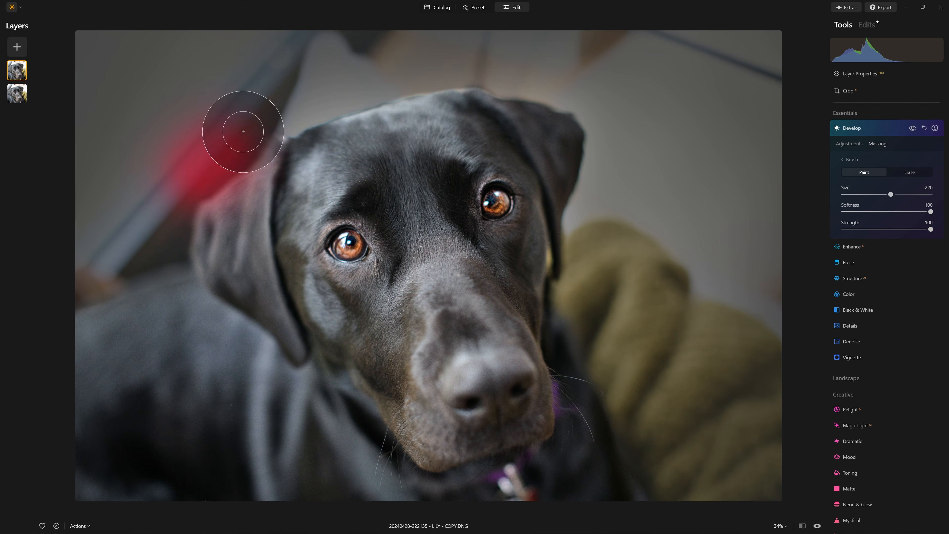
pyautogui.moveTo(243, 131)
pyautogui.mouseDown()
pyautogui.moveTo(474, 71)
pyautogui.moveTo(528, 77)
pyautogui.moveTo(629, 110)
pyautogui.mouseUp()
pyautogui.press('[')
pyautogui.press('[')
pyautogui.press('[')
pyautogui.press('[')
pyautogui.press('[')
pyautogui.press('[')
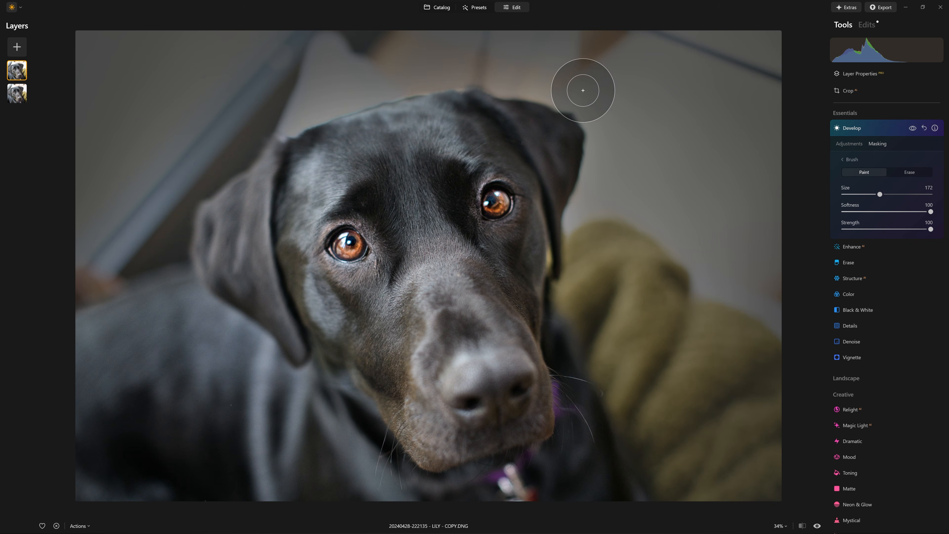
pyautogui.moveTo(525, 95)
pyautogui.mouseDown()
pyautogui.moveTo(458, 86)
pyautogui.moveTo(217, 130)
pyautogui.mouseUp()
# Step: Check the edit on and off and paint the darkening beside the face, along the dog's back and over the chest at size 184
pyautogui.click(913, 129)
pyautogui.click(913, 128)
pyautogui.scroll(5, 612, 209)
pyautogui.moveTo(575, 199)
pyautogui.mouseDown()
pyautogui.moveTo(564, 300)
pyautogui.moveTo(579, 338)
pyautogui.mouseUp()
pyautogui.moveTo(184, 236); pyautogui.dragTo(0, 304)
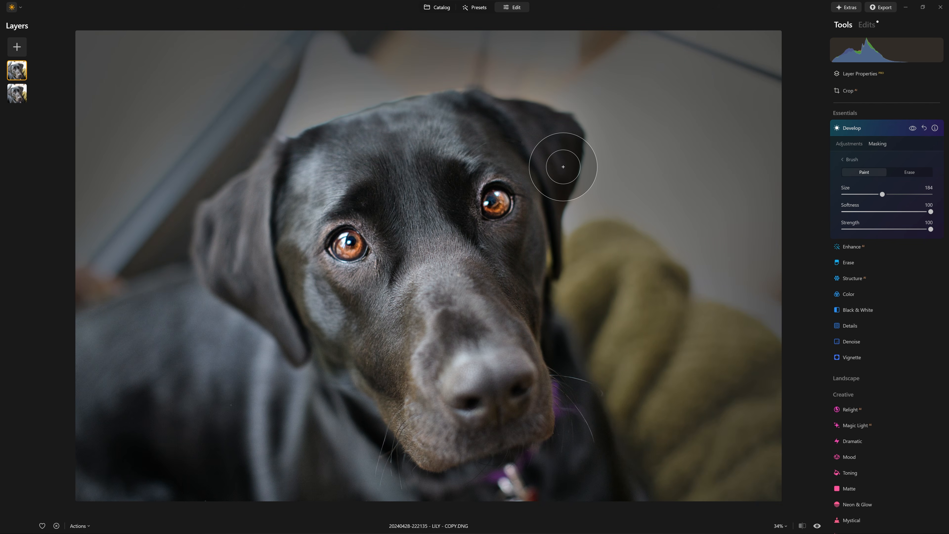
pyautogui.moveTo(269, 482); pyautogui.dragTo(307, 515)
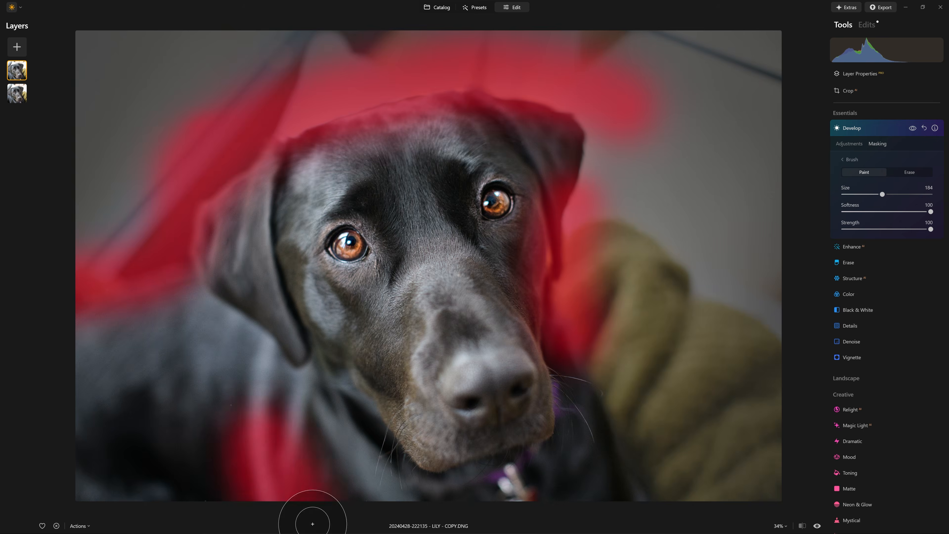
pyautogui.moveTo(521, 483)
pyautogui.mouseDown()
pyautogui.moveTo(503, 494)
pyautogui.moveTo(514, 485)
pyautogui.mouseUp()
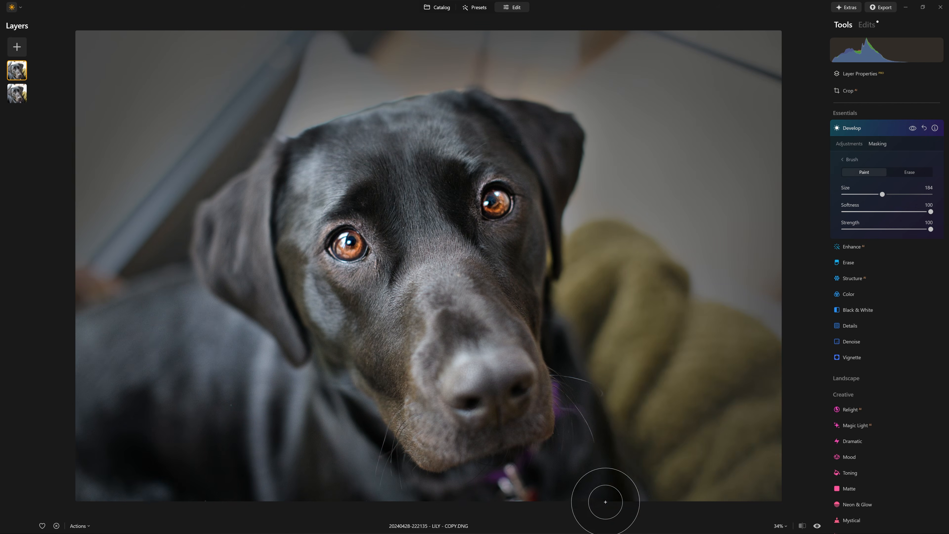
# Step: Shape the tone curve in a new Develop edit on the lower layer, raising the black point slightly and pulling the midtones down
pyautogui.click(17, 94)
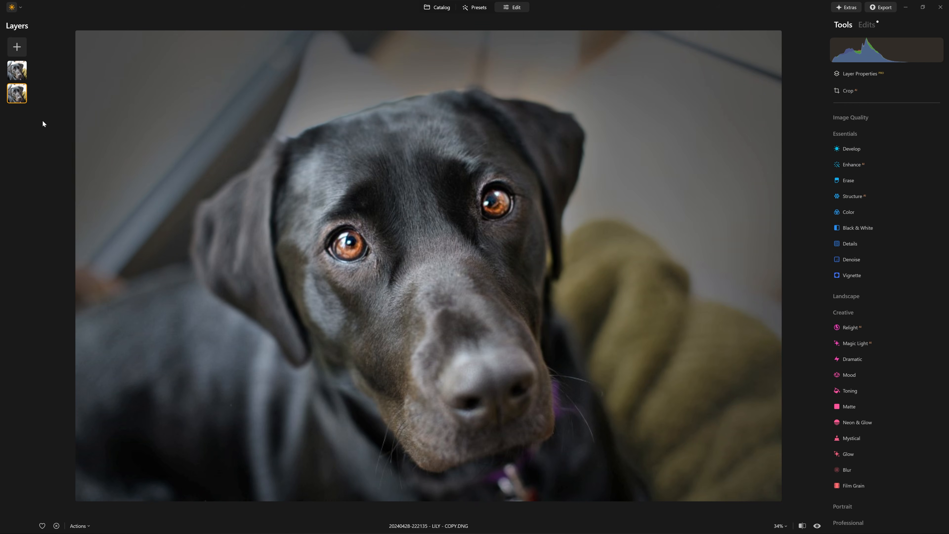
pyautogui.click(853, 150)
pyautogui.moveTo(846, 416); pyautogui.dragTo(862, 408)
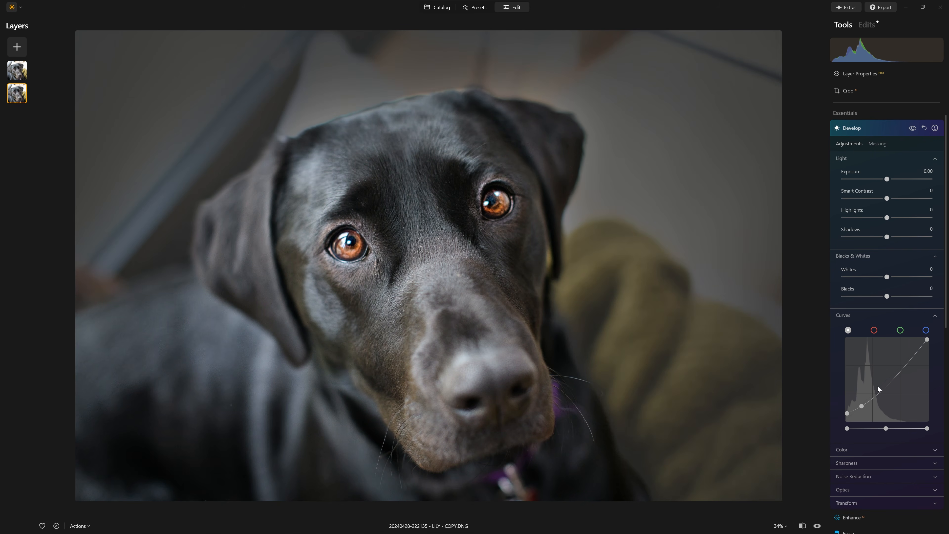
# Step: Add a midtone point to the lower layer's tone curve, lower the white point slightly, and compare the edit on and off
pyautogui.moveTo(889, 385); pyautogui.dragTo(888, 383)
pyautogui.moveTo(935, 333)
pyautogui.mouseDown()
pyautogui.moveTo(934, 356)
pyautogui.moveTo(933, 343)
pyautogui.mouseUp()
pyautogui.click(913, 129)
pyautogui.click(913, 129)
pyautogui.click(913, 129)
pyautogui.click(913, 129)
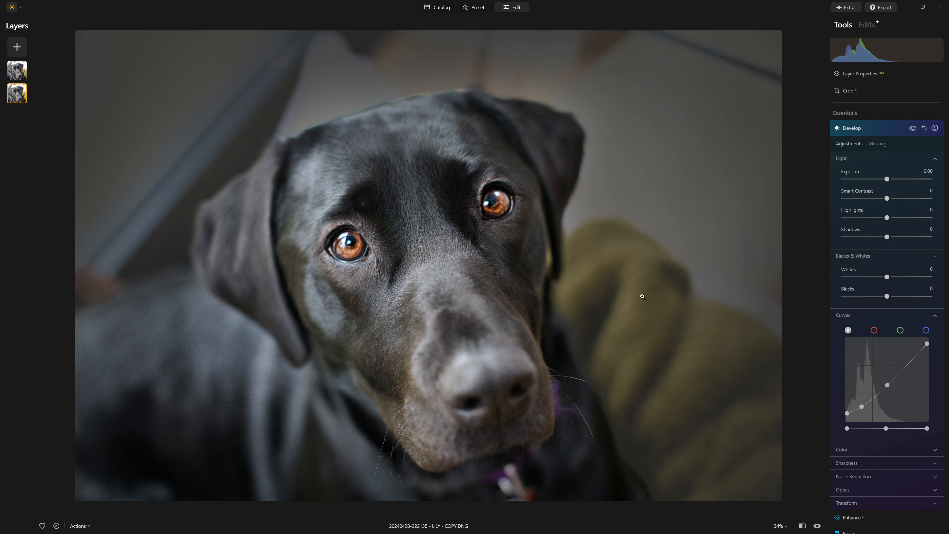
# Step: Apply a Gaussian Blur with an amount of 44 to the lower background layer and compare it on and off
pyautogui.scroll(-6, 863, 346)
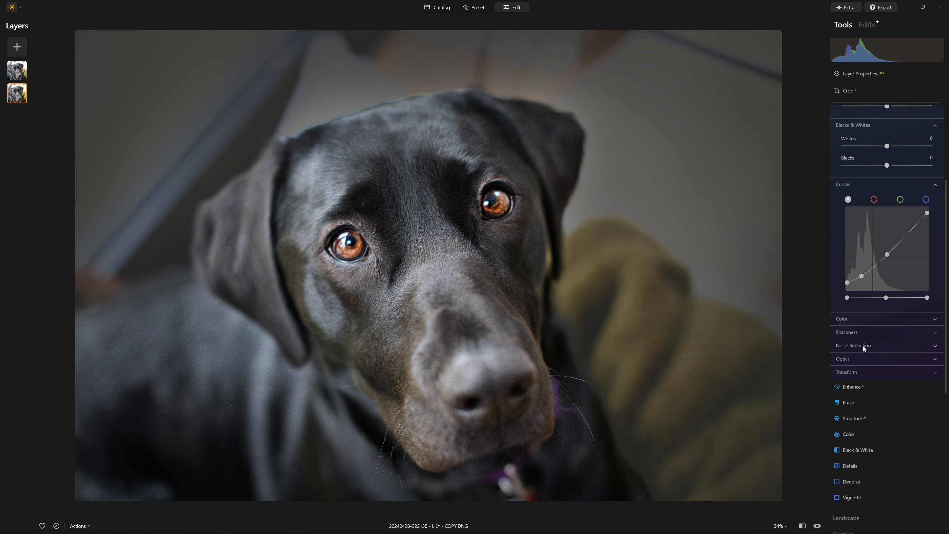
pyautogui.scroll(-5, 866, 347)
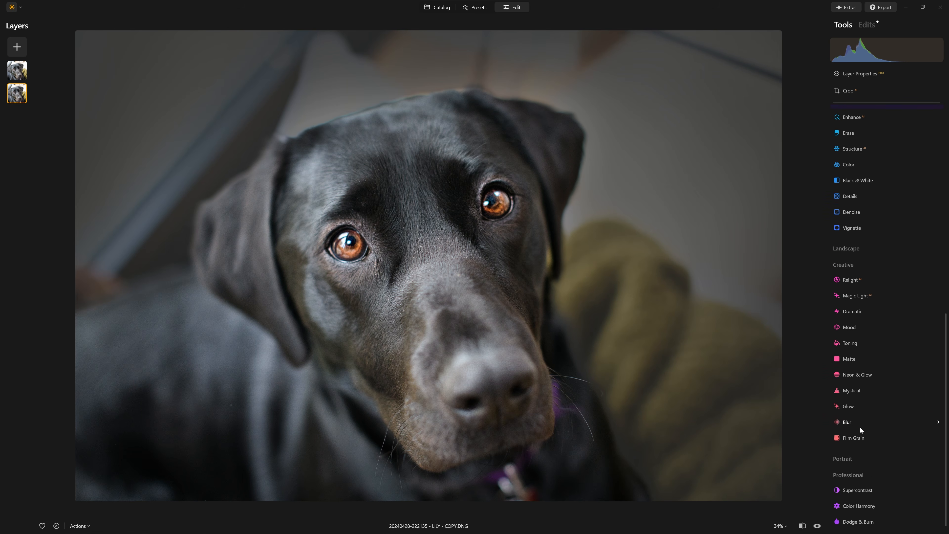
pyautogui.click(860, 428)
pyautogui.moveTo(843, 380); pyautogui.dragTo(883, 384)
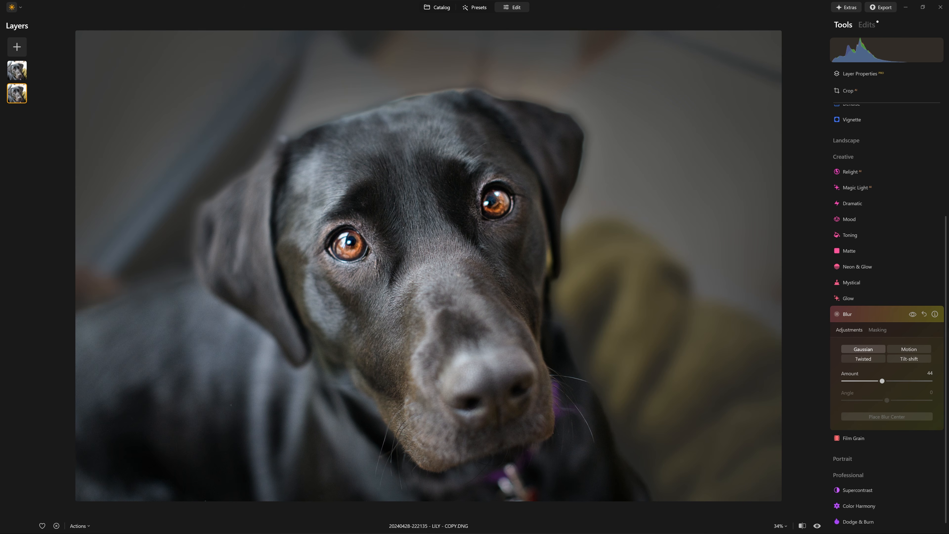
pyautogui.click(913, 314)
pyautogui.click(912, 314)
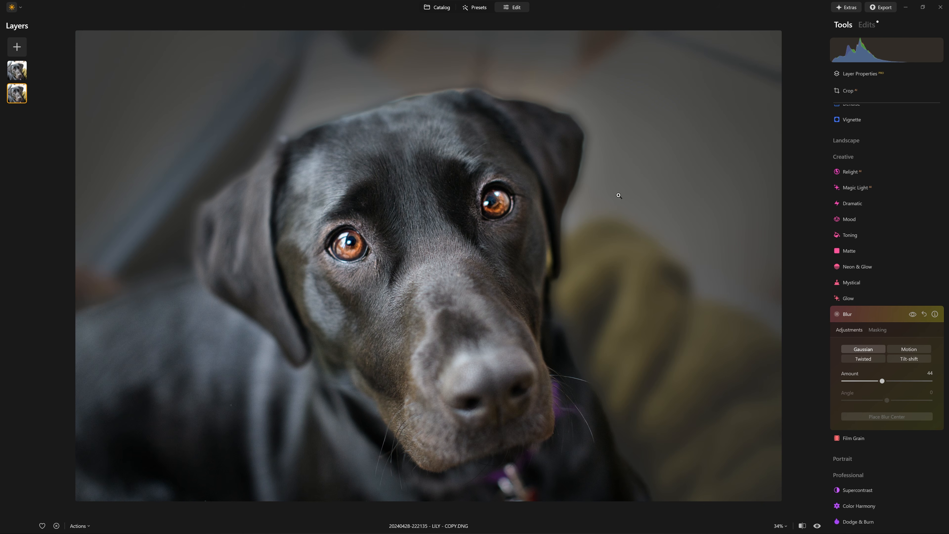
pyautogui.click(869, 314)
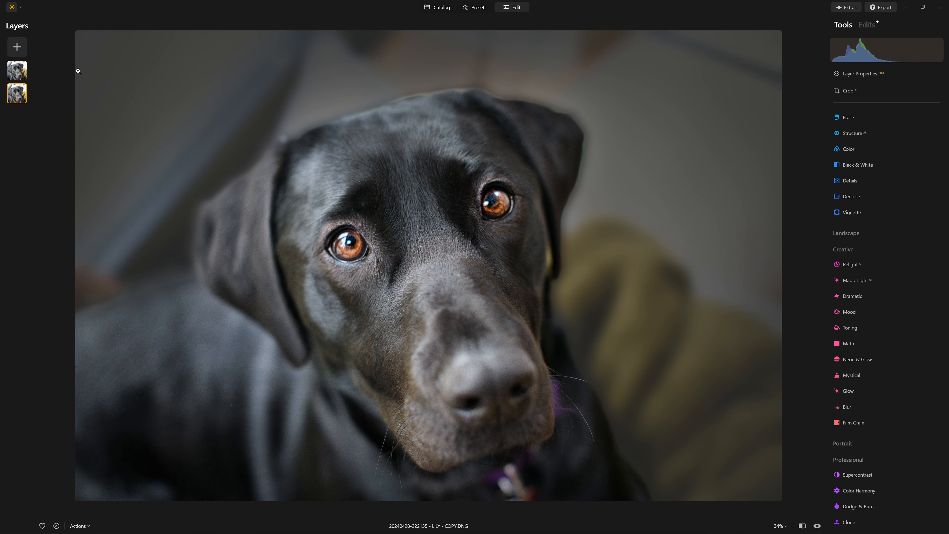
# Step: Convert the upper dog layer to black and white
pyautogui.click(19, 78)
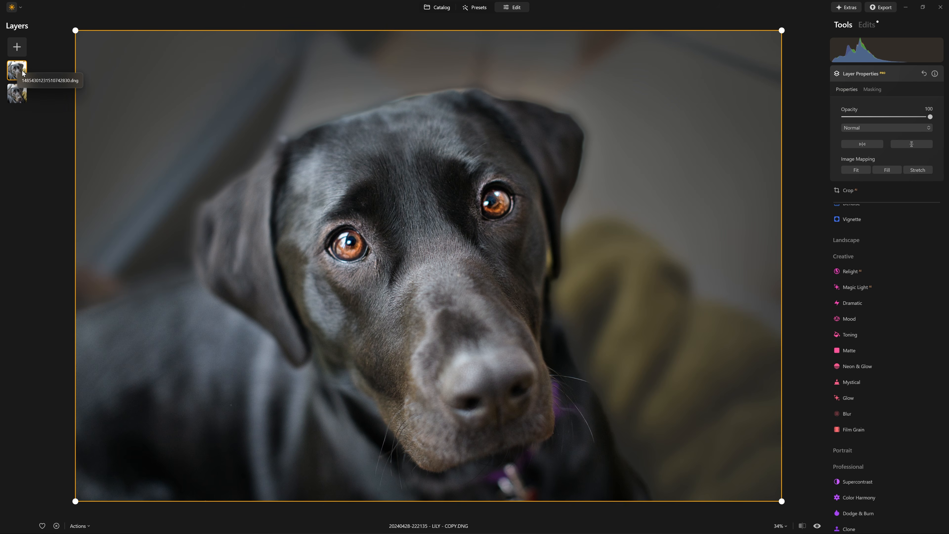
pyautogui.click(873, 76)
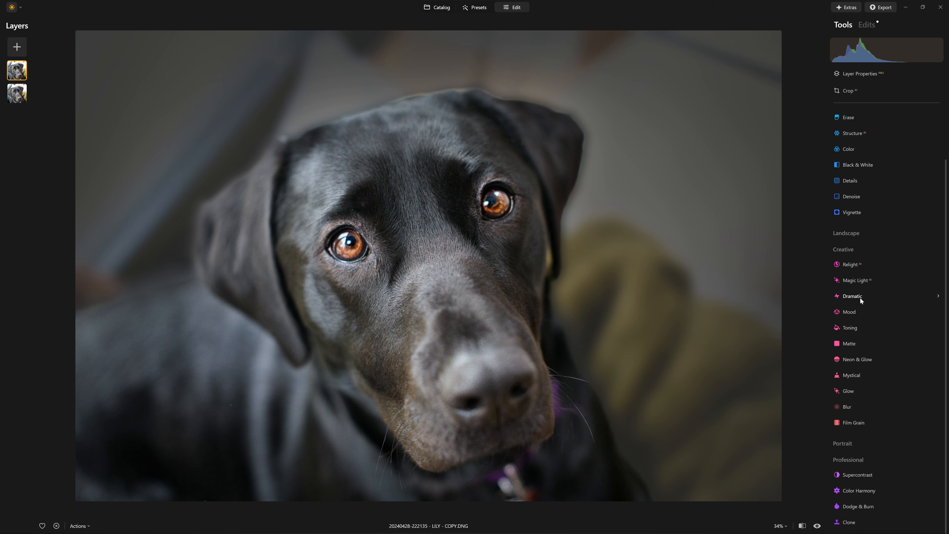
pyautogui.click(849, 251)
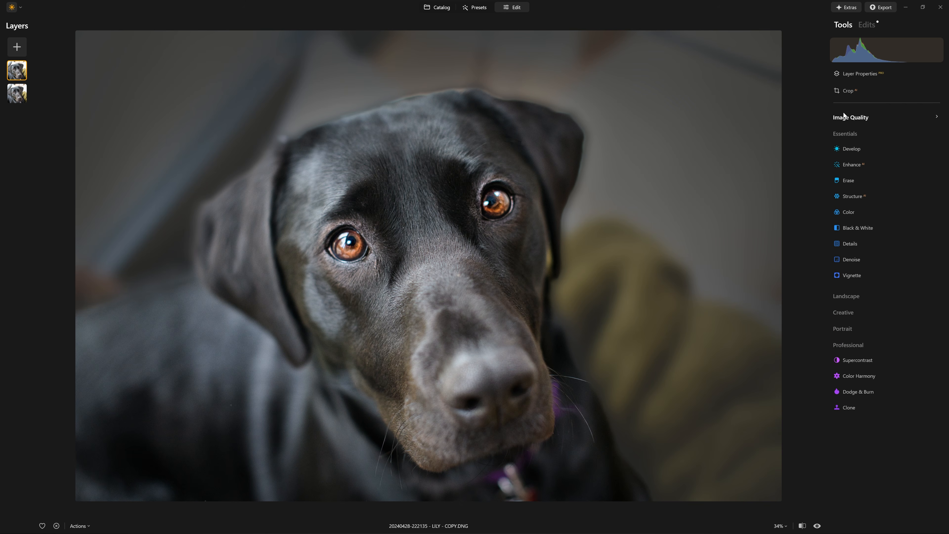
pyautogui.click(861, 229)
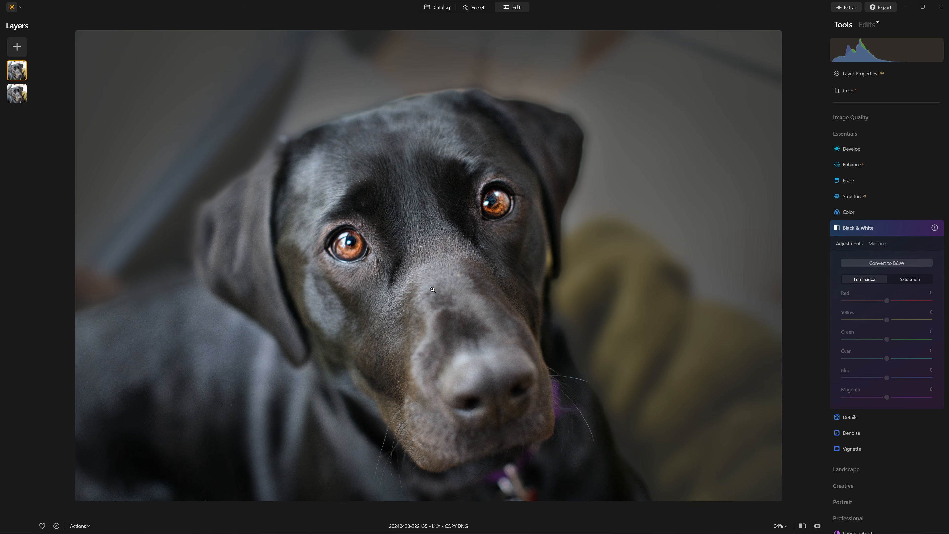
pyautogui.click(873, 264)
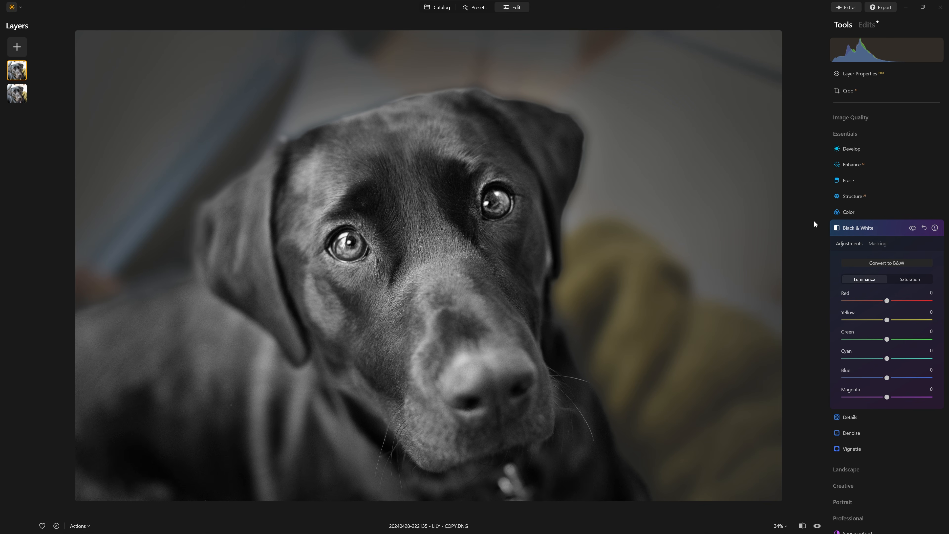
pyautogui.click(855, 230)
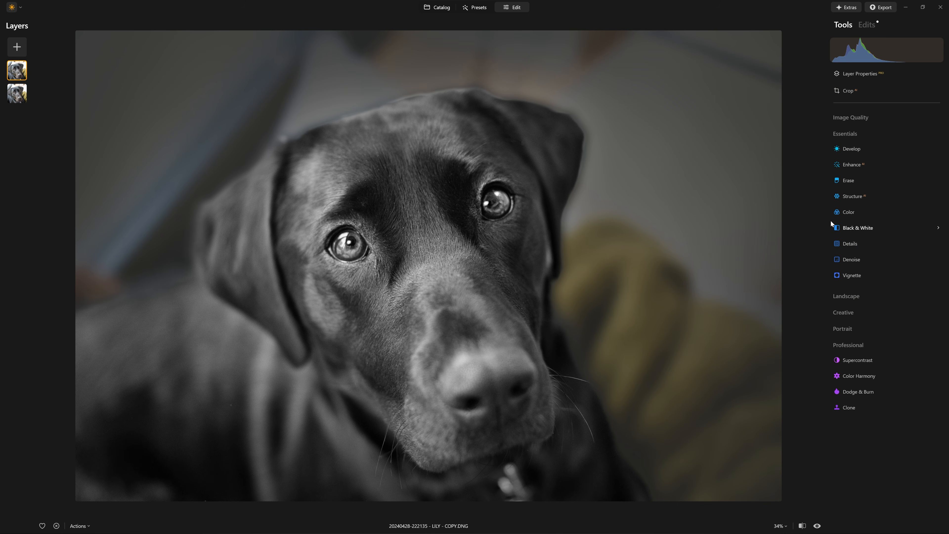
# Step: Convert the lower background layer to black and white
pyautogui.click(17, 94)
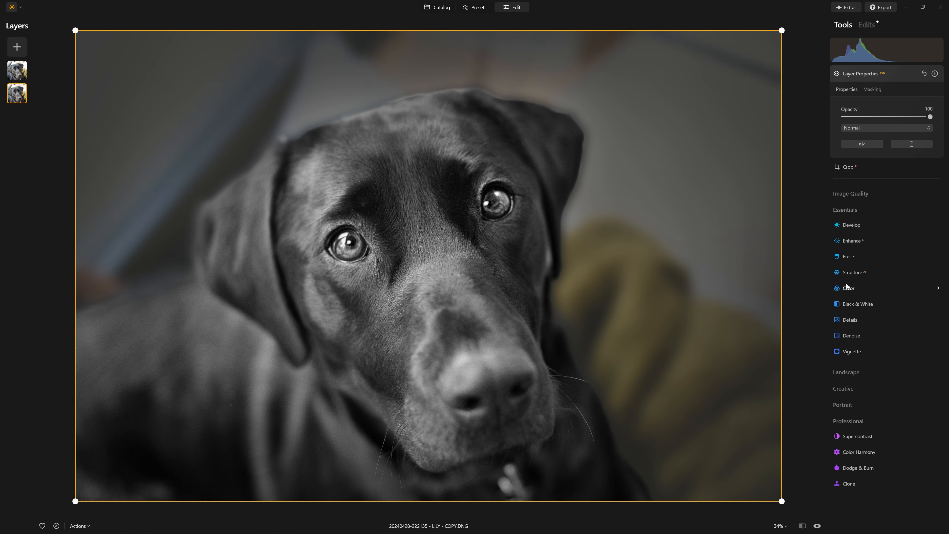
pyautogui.click(856, 304)
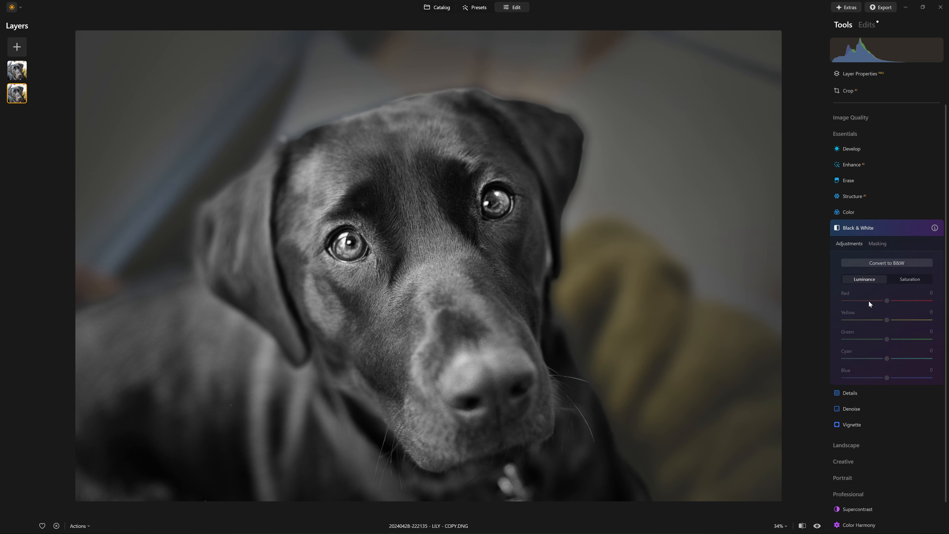
pyautogui.click(889, 266)
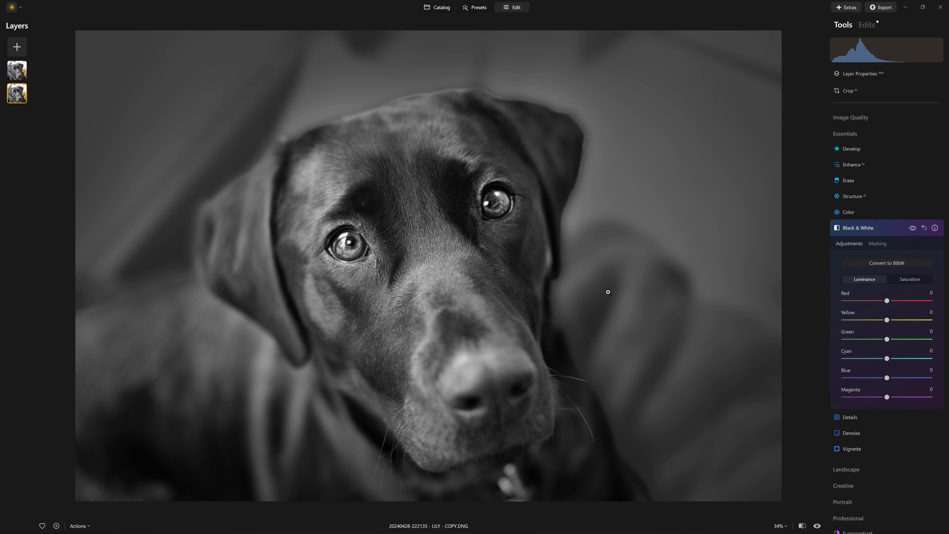
# Step: Set up an export of the composite as TIFF in the Adobe RGB color space
pyautogui.rightClick(415, 191)
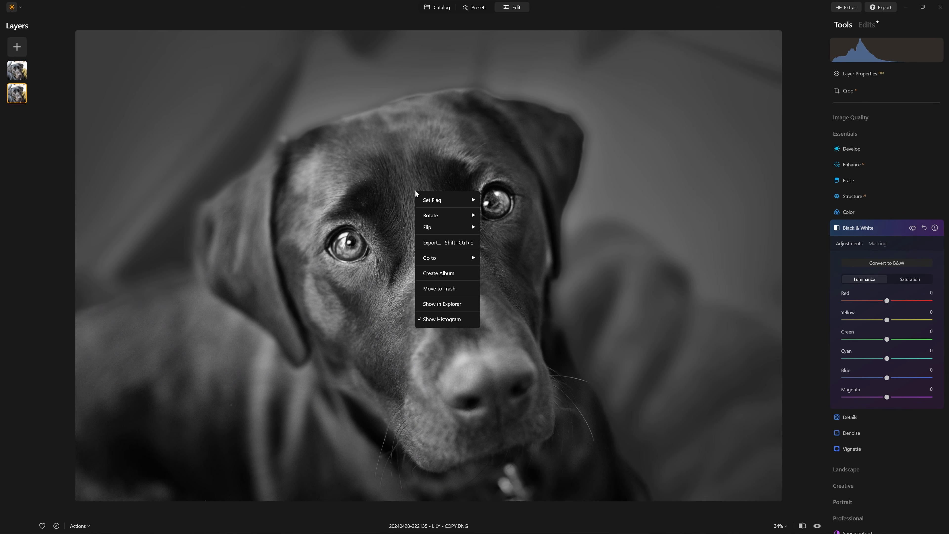
pyautogui.click(452, 243)
pyautogui.click(488, 221)
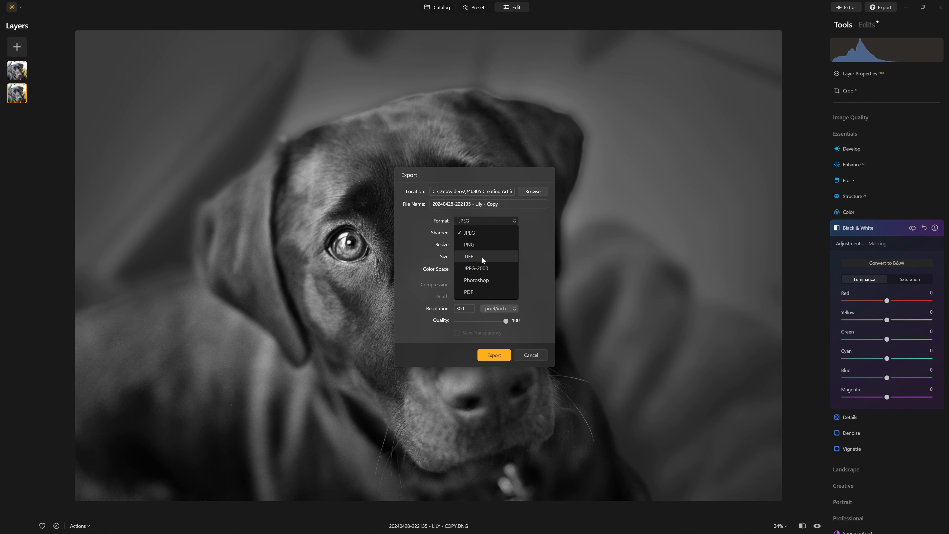
pyautogui.click(482, 257)
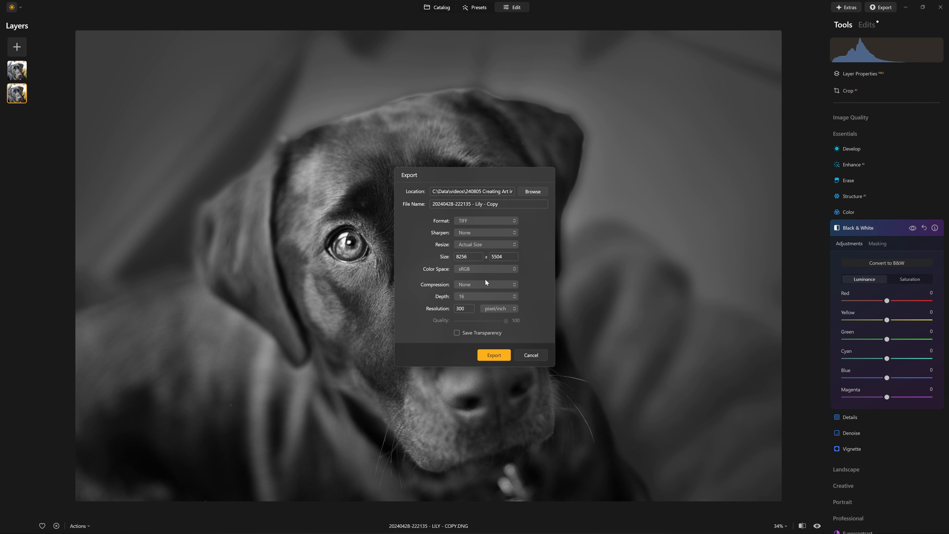
pyautogui.click(483, 269)
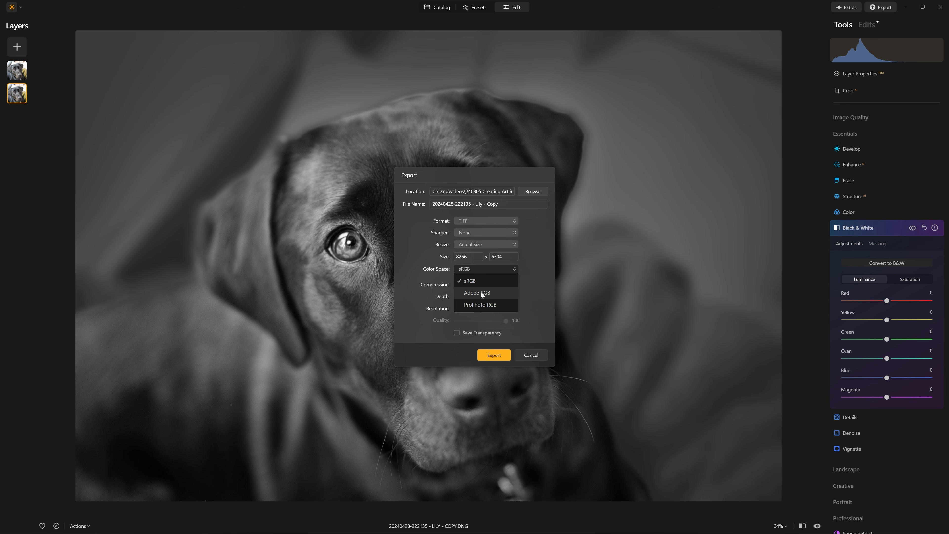
pyautogui.click(482, 293)
# Step: Try ProPhoto RGB as the export color space and switch back to Adobe RGB
pyautogui.click(475, 269)
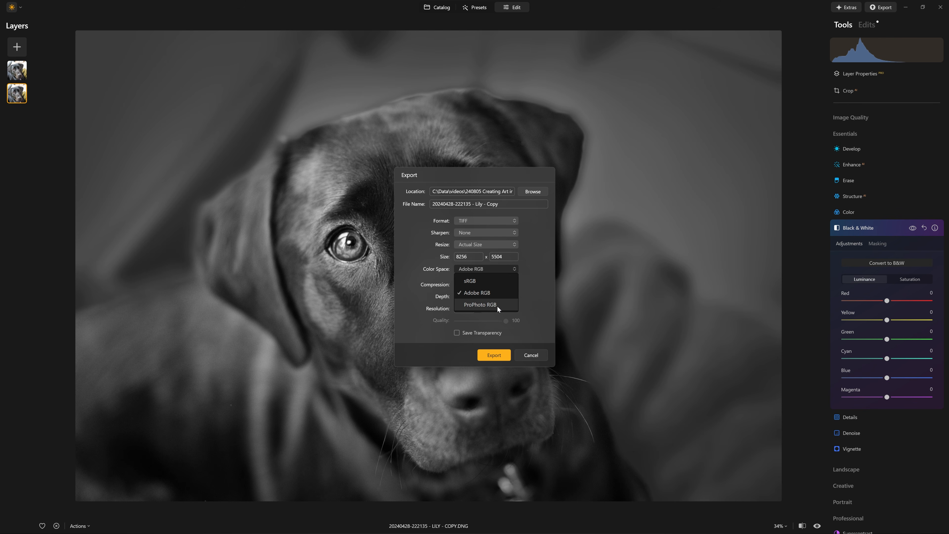
pyautogui.click(485, 305)
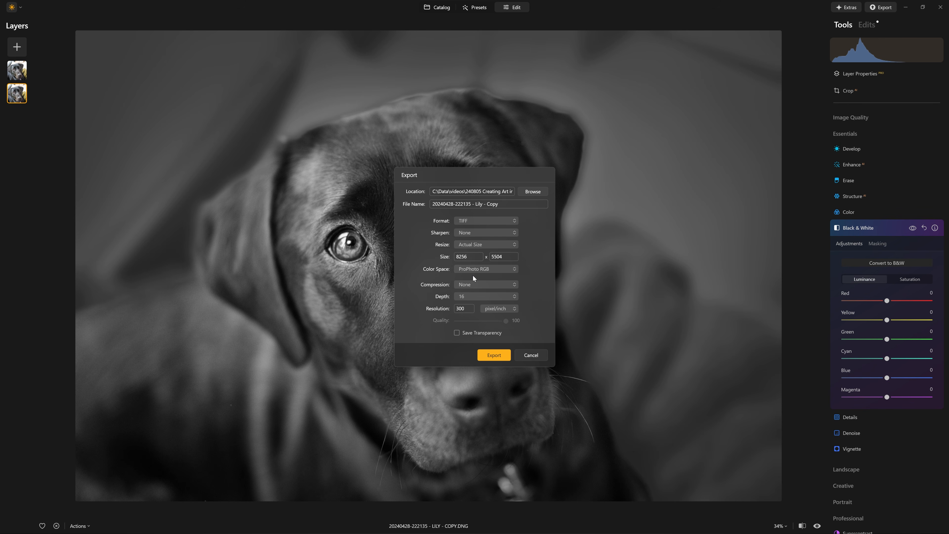
pyautogui.click(480, 270)
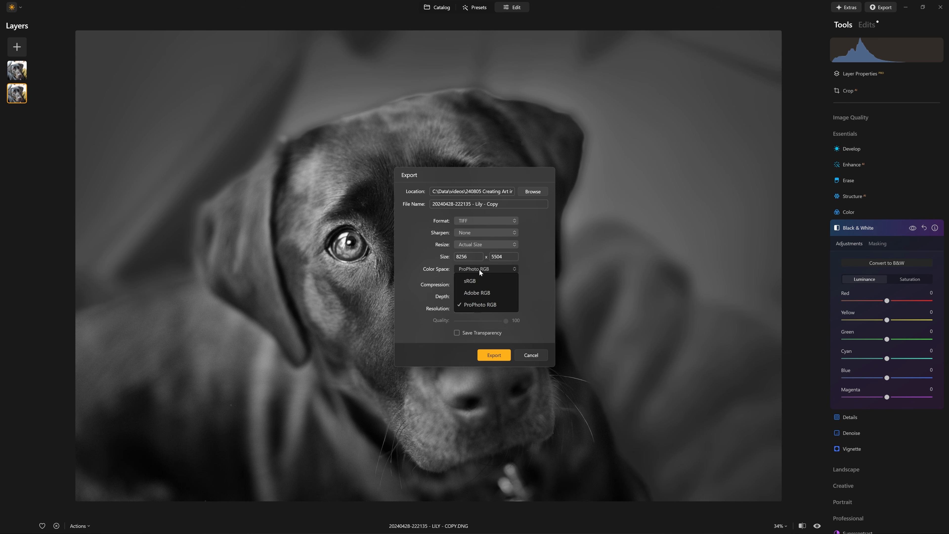
pyautogui.click(477, 293)
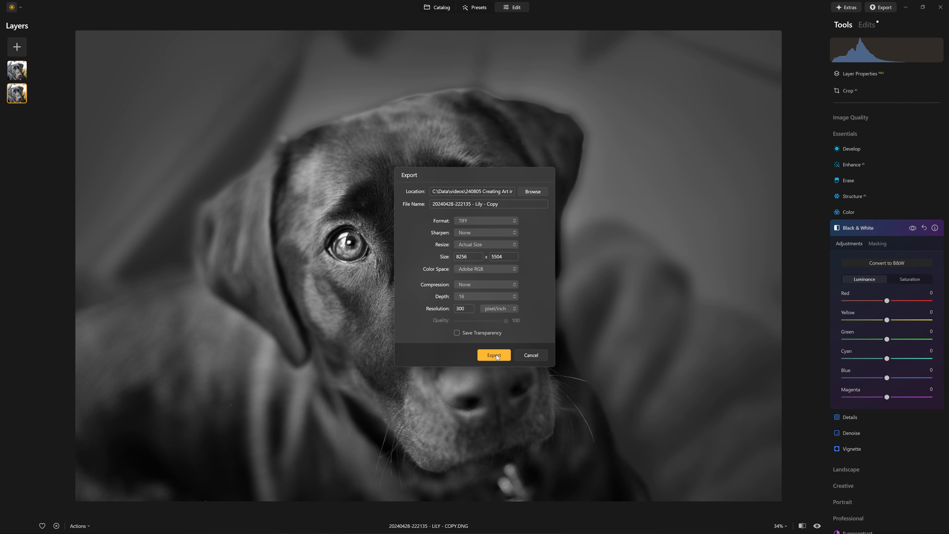
# Step: Choose C:\Data\Luminar\Temp as the export location and export the TIFF
pyautogui.click(533, 191)
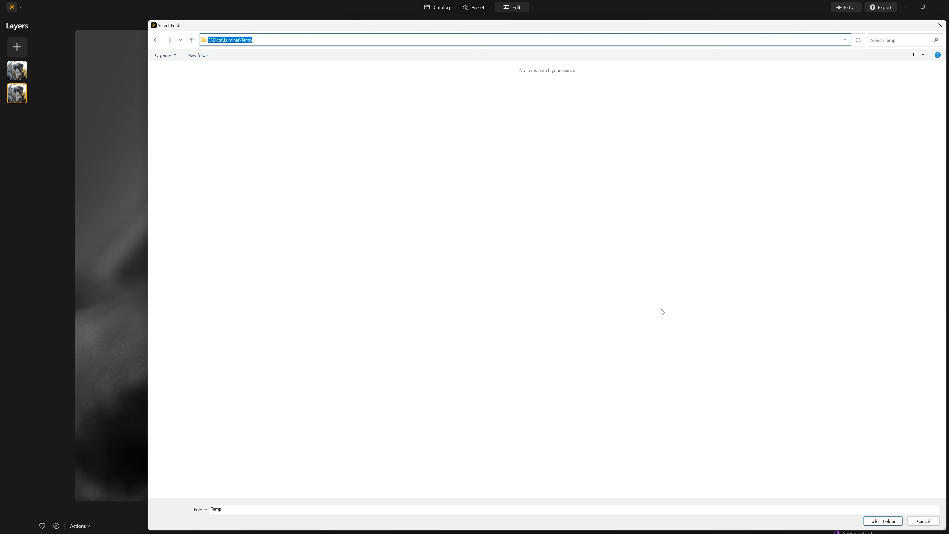
pyautogui.click(894, 521)
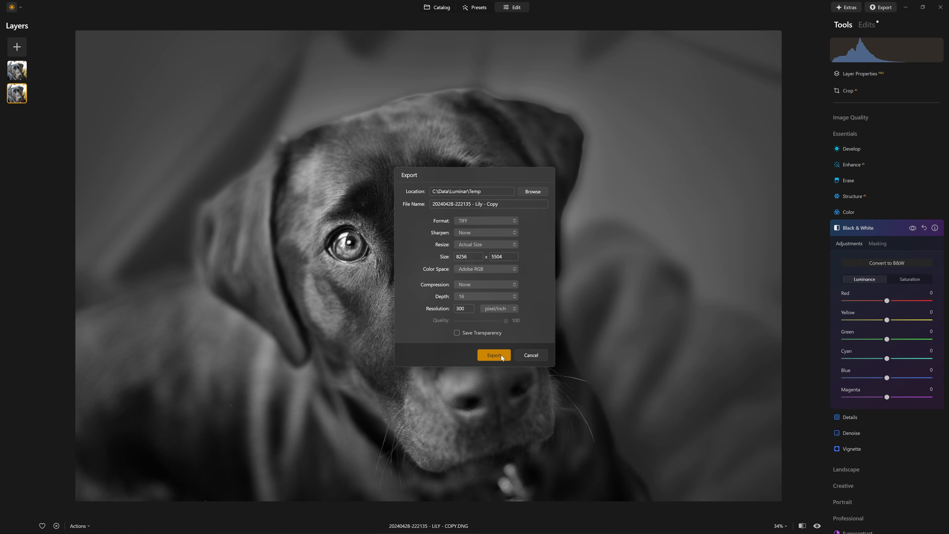
pyautogui.click(492, 355)
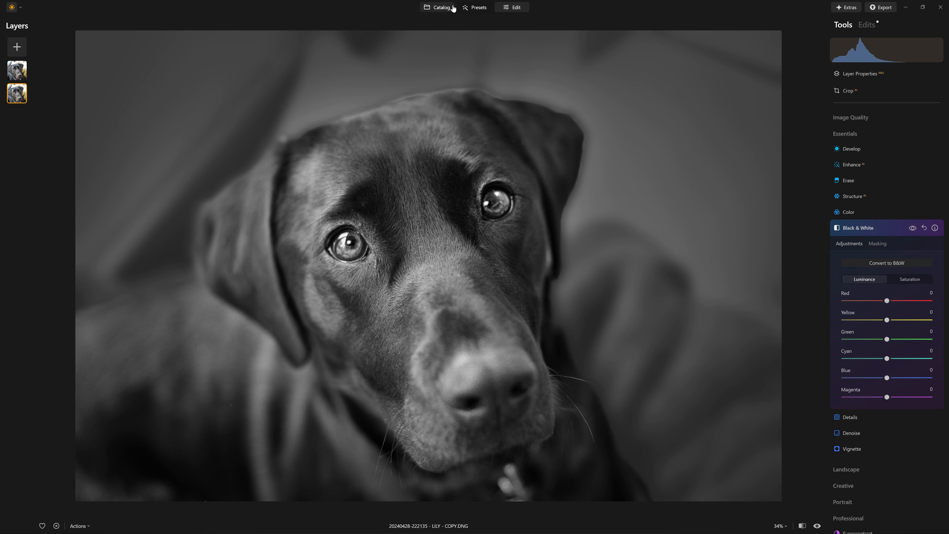
# Step: Find the exported black-and-white dog TIFF in the catalog's Temp folder and open it for editing
pyautogui.click(446, 6)
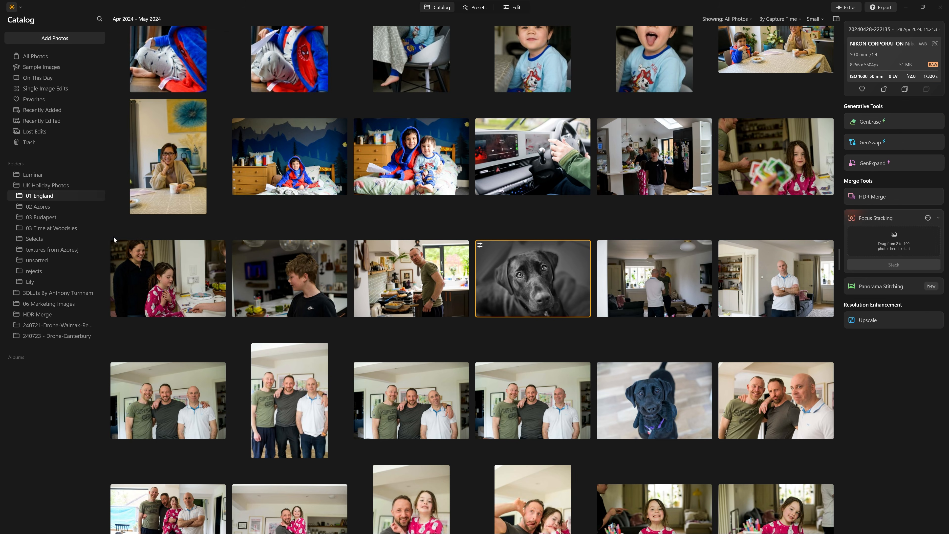
pyautogui.click(45, 486)
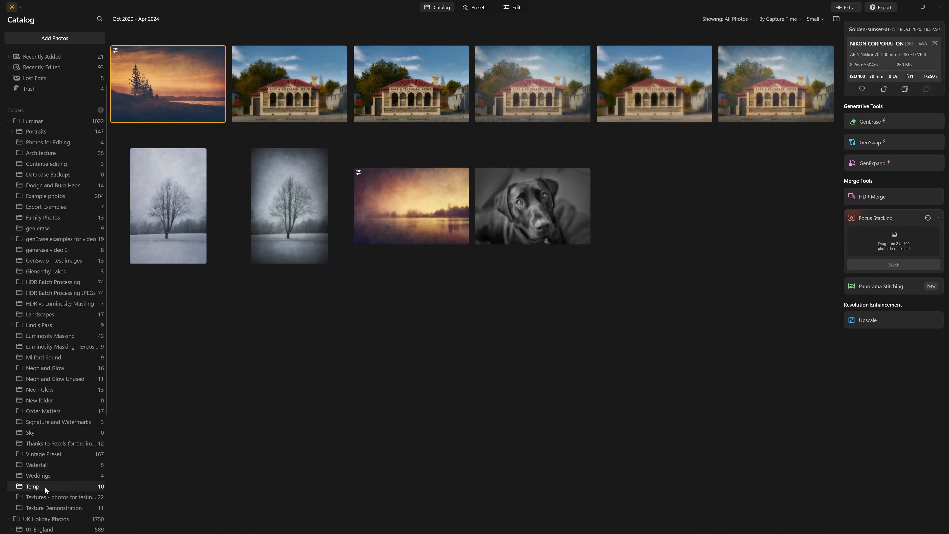
pyautogui.doubleClick(553, 219)
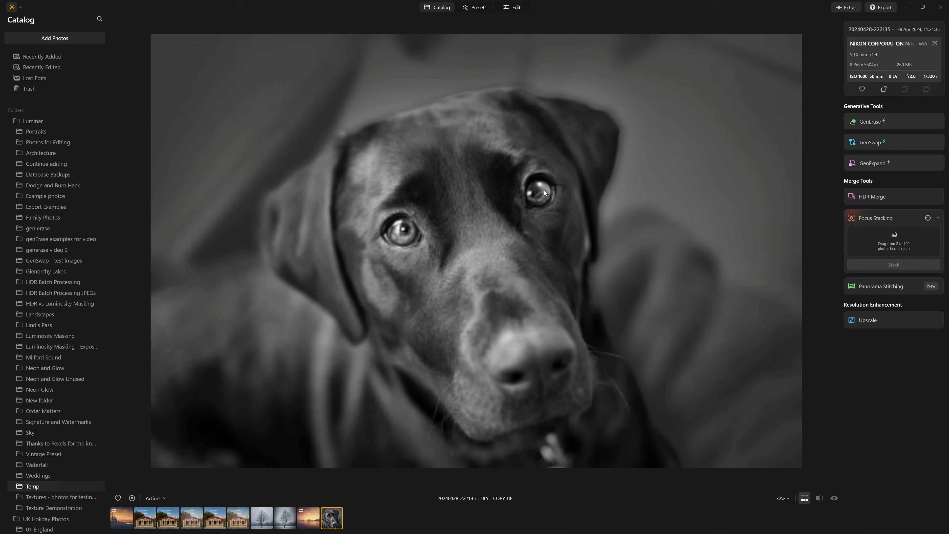
pyautogui.click(512, 7)
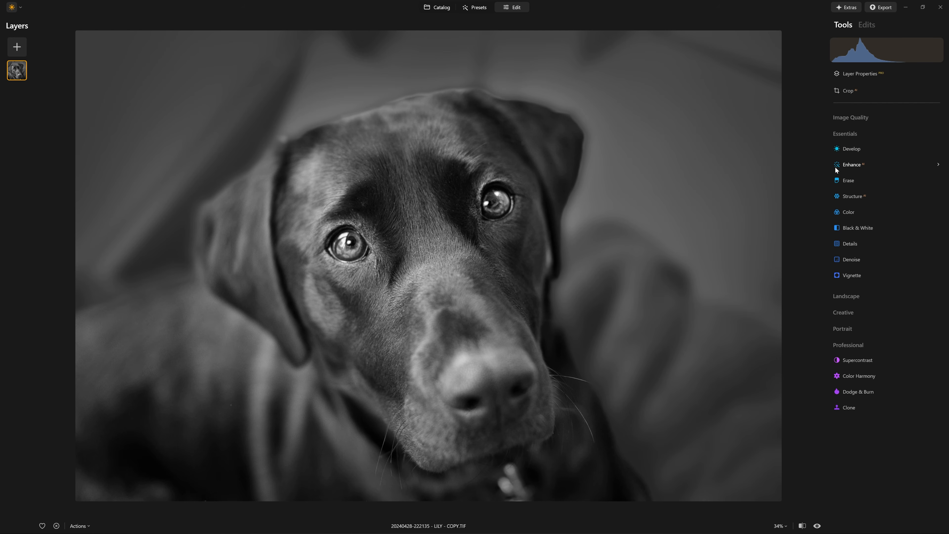
# Step: Try Enhance with Accent at 100 on the exported dog image and reset the adjustment
pyautogui.click(872, 161)
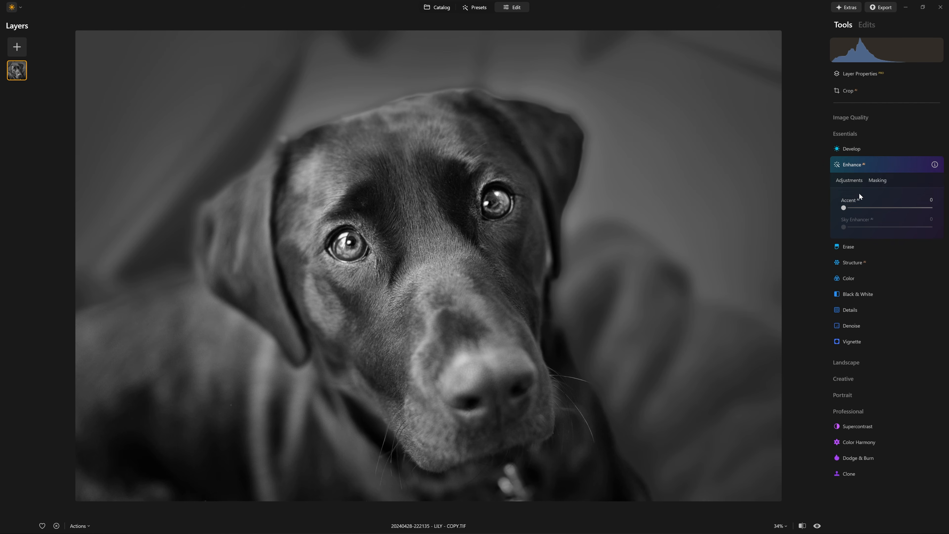
pyautogui.moveTo(842, 210); pyautogui.dragTo(930, 207)
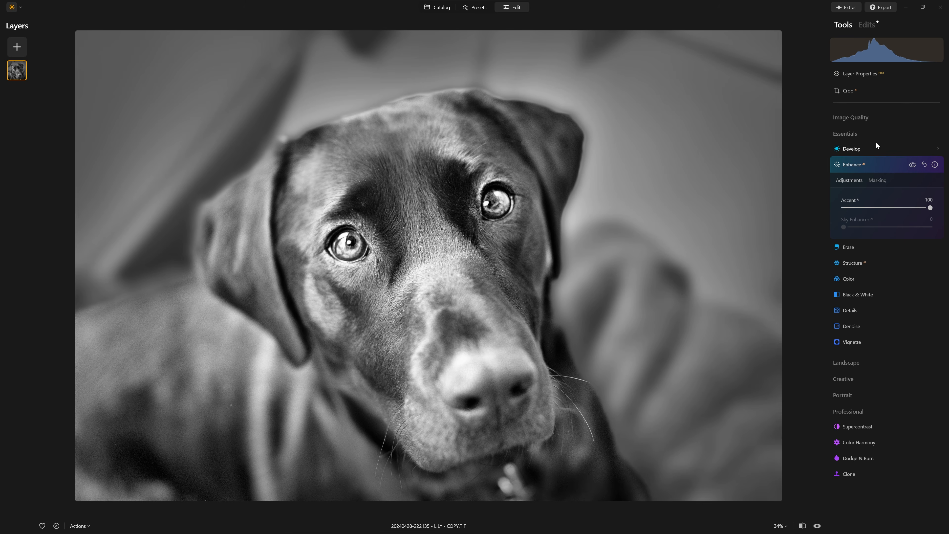
pyautogui.click(922, 166)
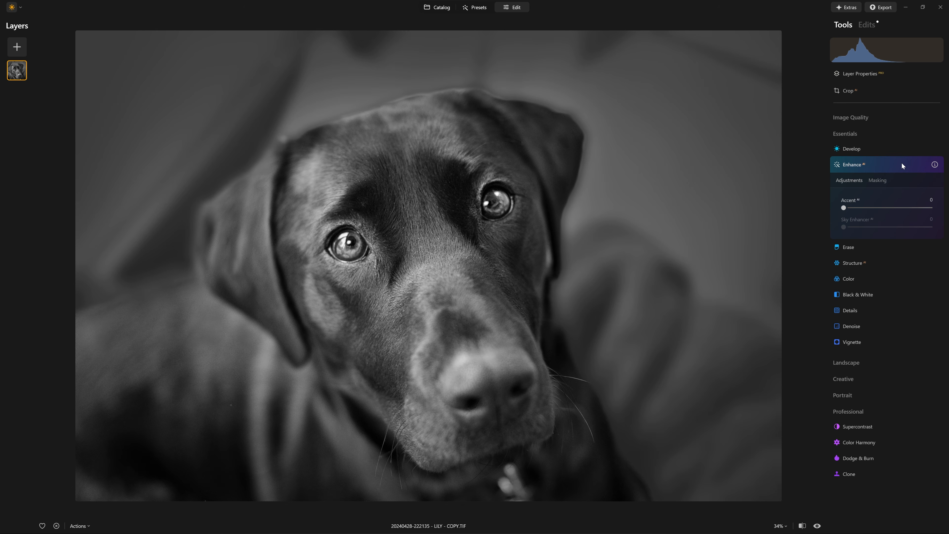
pyautogui.click(901, 164)
# Step: Shift the dog image layer straight up so an empty strip opens along the canvas's lower edge
pyautogui.click(865, 133)
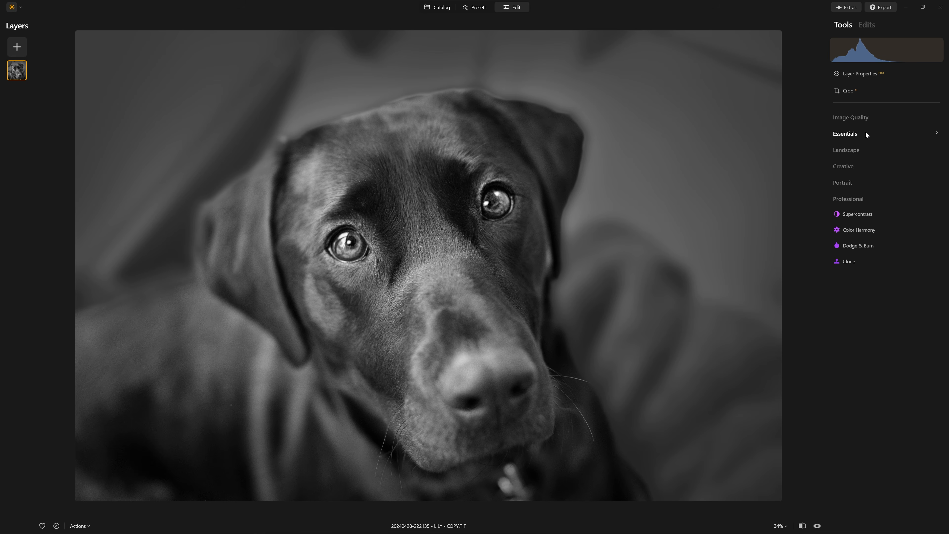
pyautogui.click(856, 75)
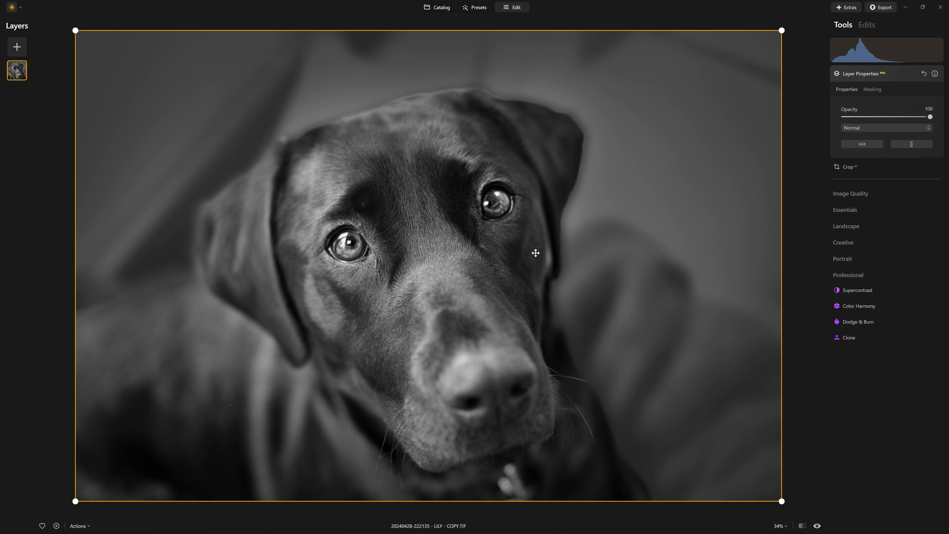
pyautogui.moveTo(519, 273); pyautogui.dragTo(519, 242)
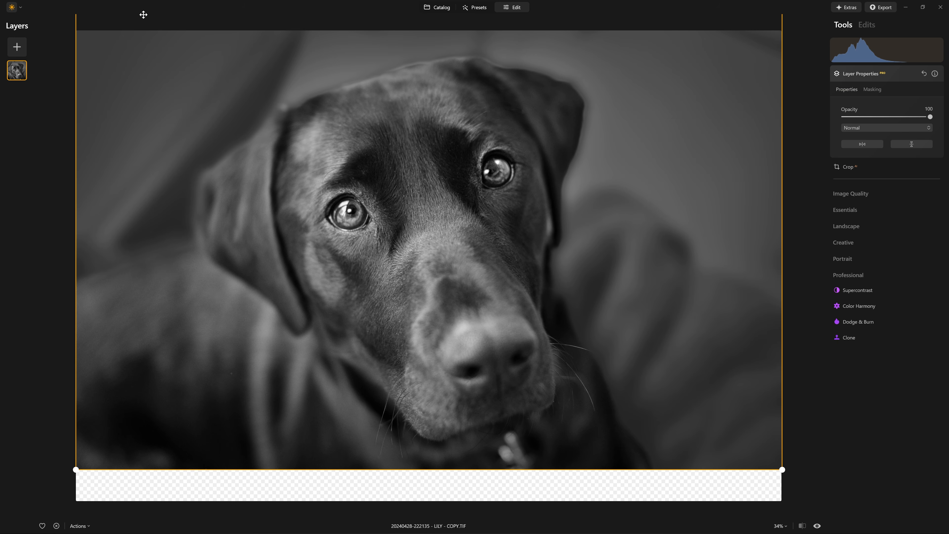
# Step: Add the blue texture from My Images as a layer mapped to Fill at 100 opacity, and place it beneath the dog layer
pyautogui.click(18, 48)
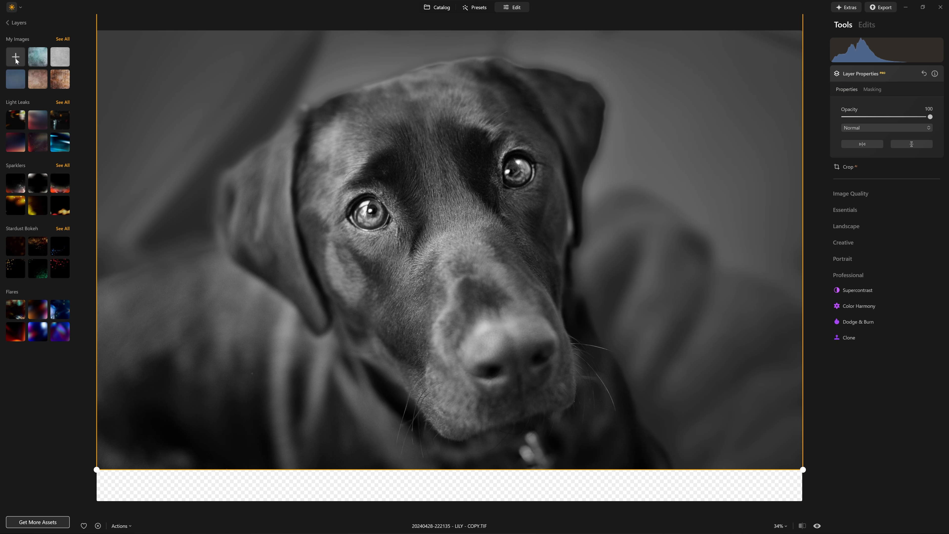
pyautogui.click(15, 79)
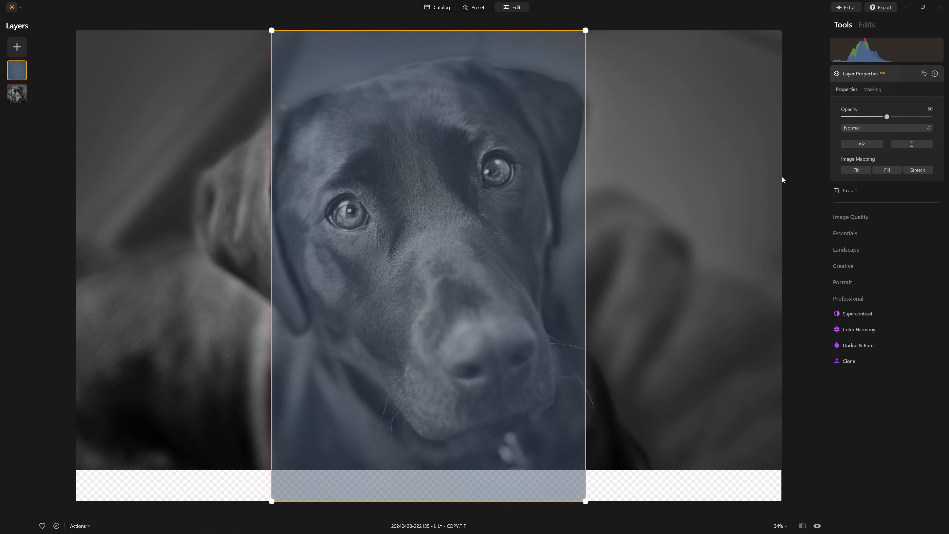
pyautogui.click(890, 169)
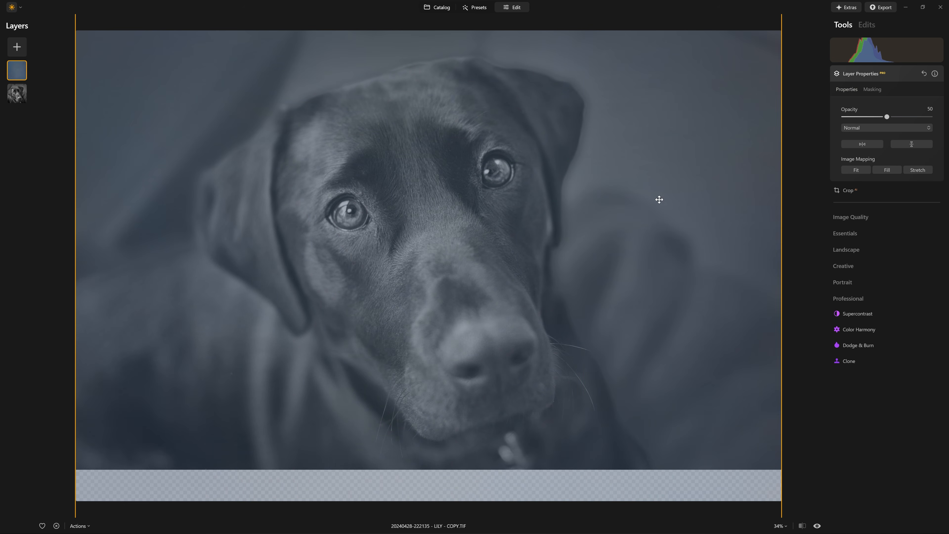
pyautogui.moveTo(888, 117); pyautogui.dragTo(930, 117)
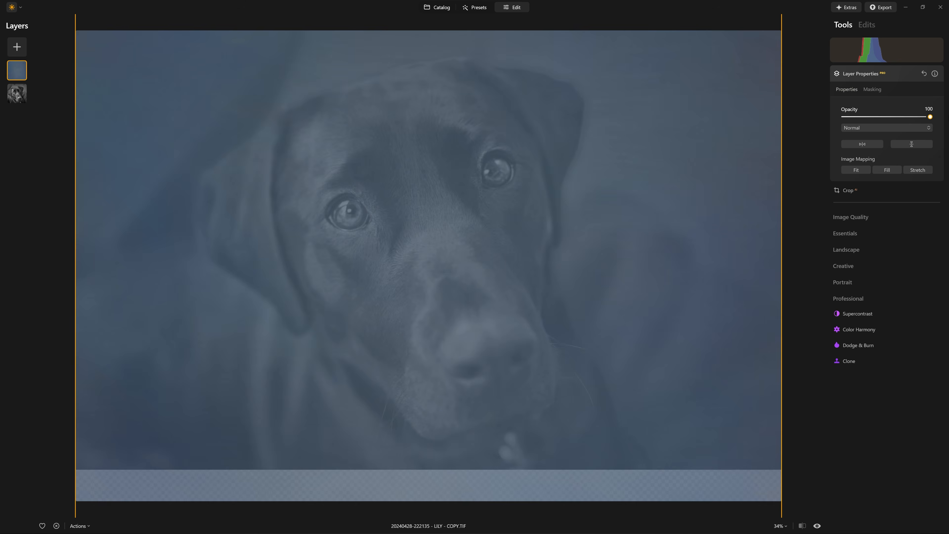
pyautogui.moveTo(20, 75); pyautogui.dragTo(19, 95)
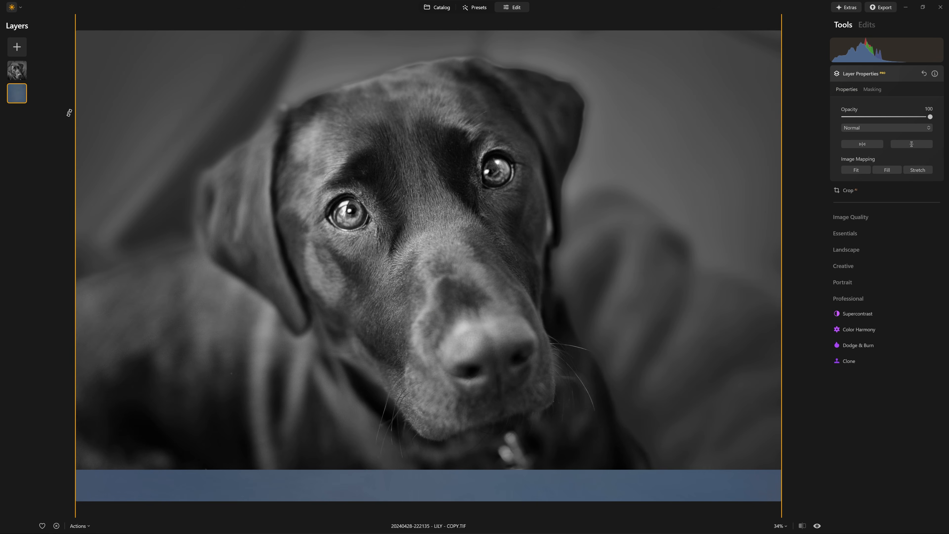
# Step: Convert the blue texture layer to black and white
pyautogui.click(889, 76)
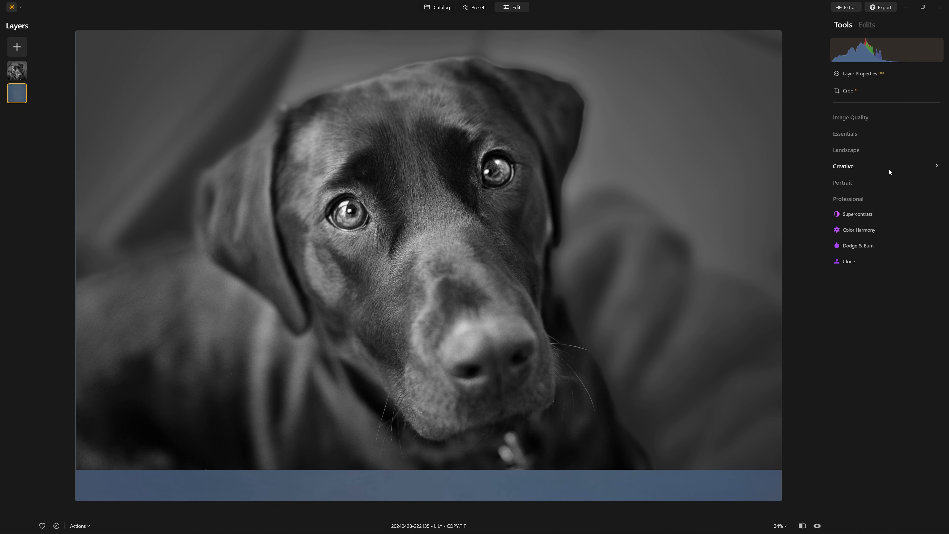
pyautogui.click(867, 28)
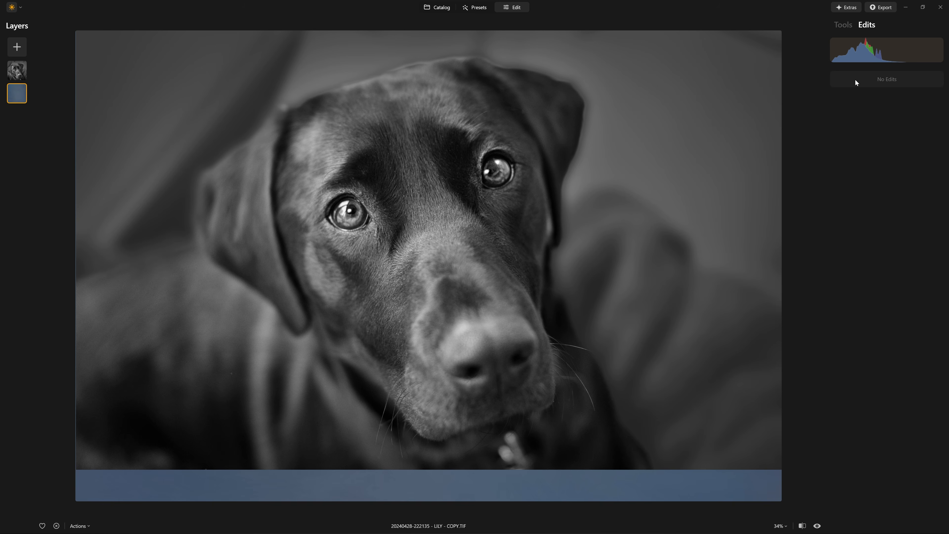
pyautogui.click(845, 23)
pyautogui.click(850, 134)
pyautogui.click(882, 232)
pyautogui.click(912, 263)
pyautogui.click(882, 229)
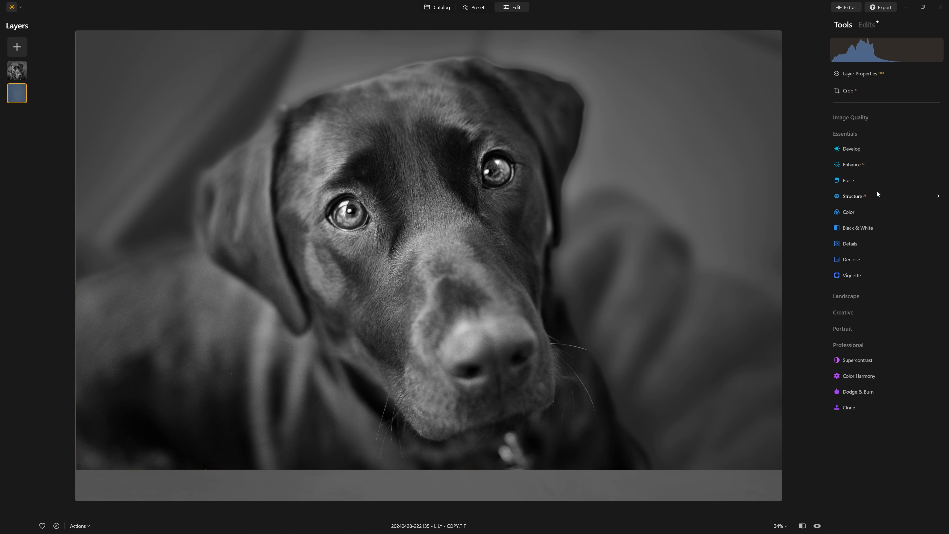
# Step: Darken the texture layer to black by setting its Develop exposure to -5.00
pyautogui.click(864, 149)
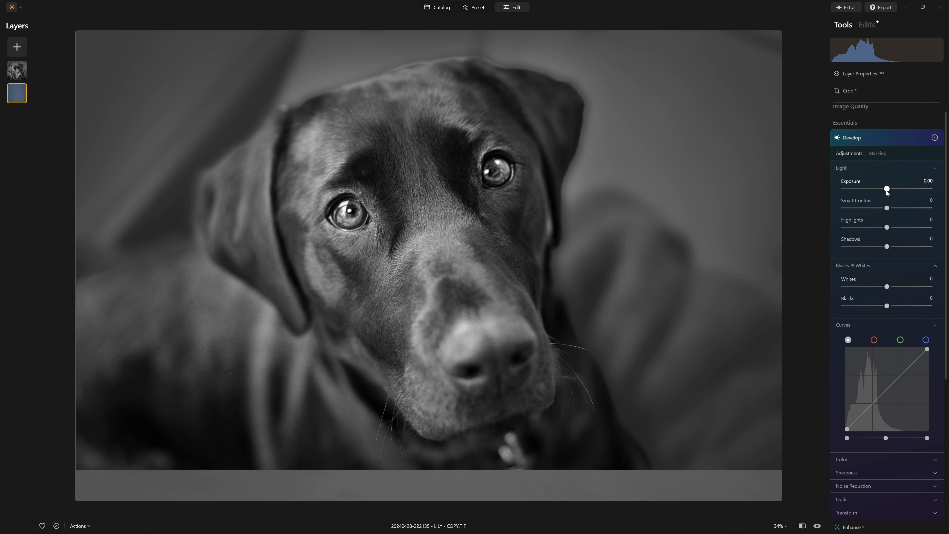
pyautogui.moveTo(886, 189); pyautogui.dragTo(824, 190)
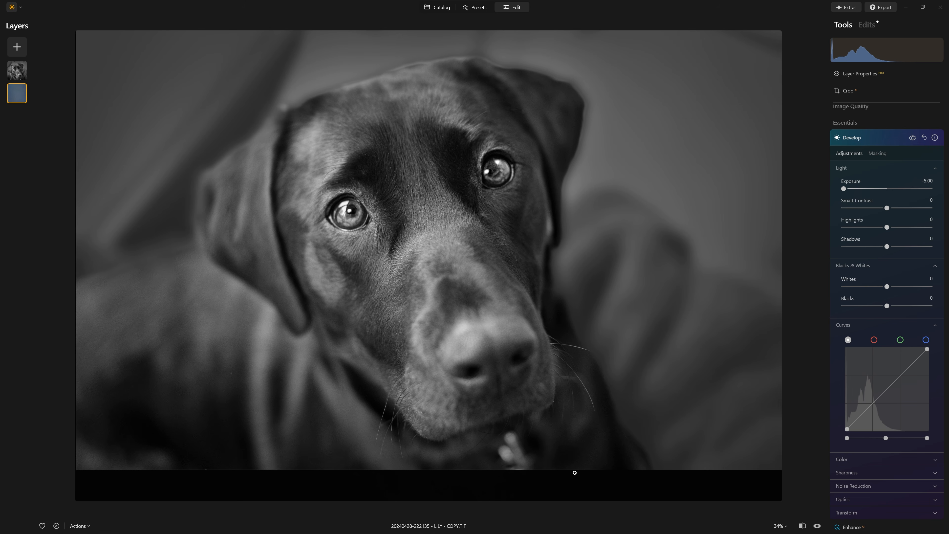
pyautogui.click(856, 137)
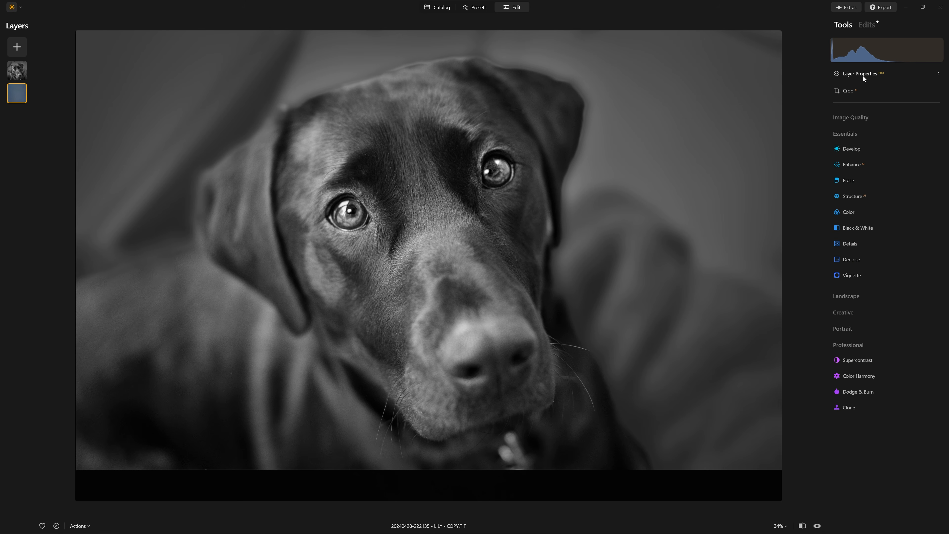
# Step: Mask the dog layer with an inverted linear gradient rising from the photo's lower edge to the nose, fading it into black
pyautogui.click(21, 70)
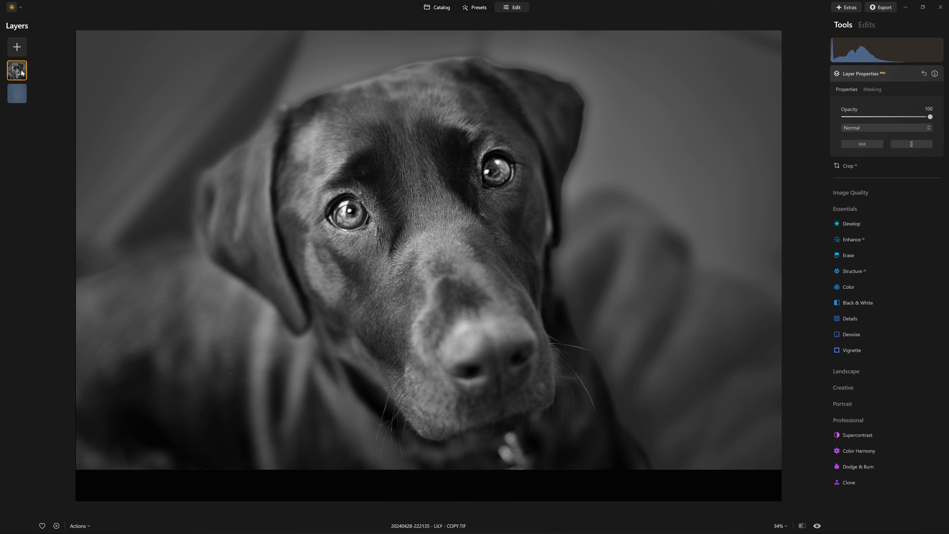
pyautogui.click(864, 92)
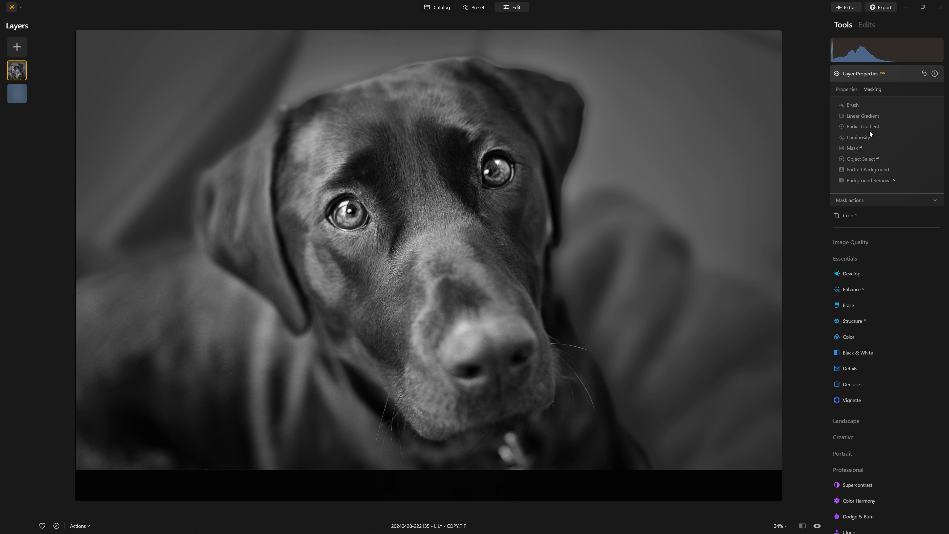
pyautogui.click(869, 118)
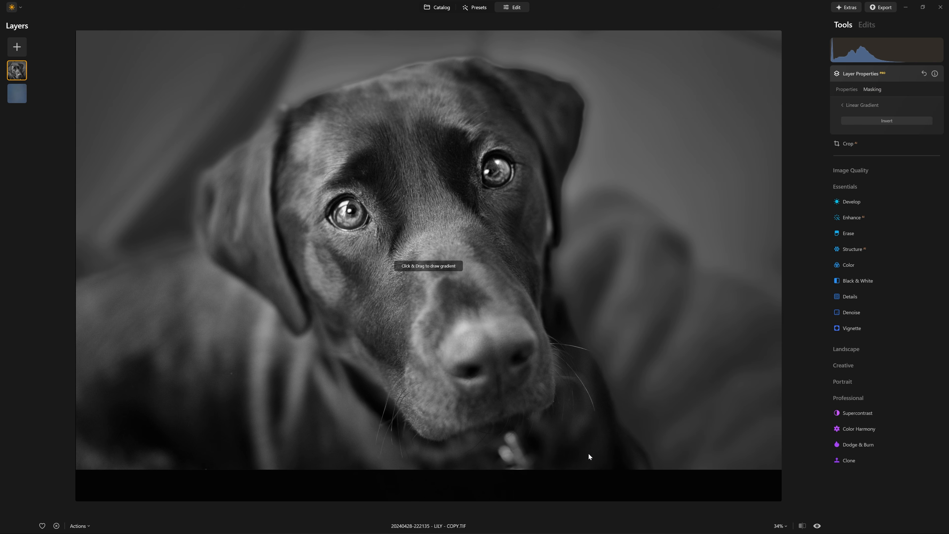
pyautogui.moveTo(594, 469); pyautogui.dragTo(594, 375)
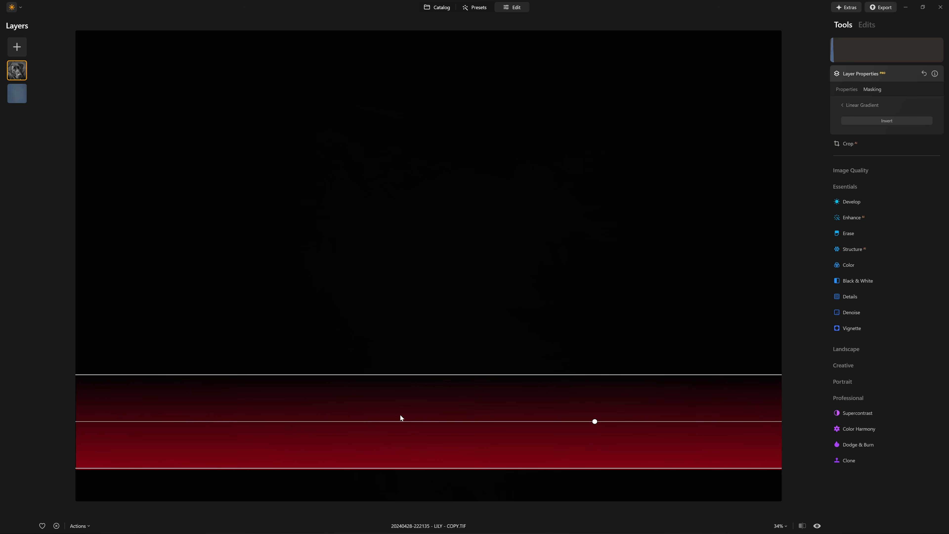
pyautogui.moveTo(525, 375); pyautogui.dragTo(523, 331)
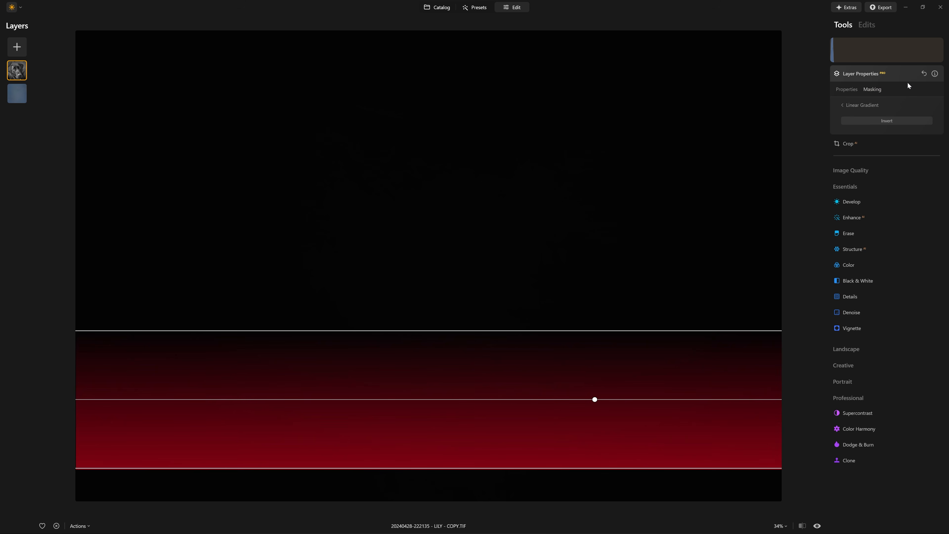
pyautogui.click(889, 122)
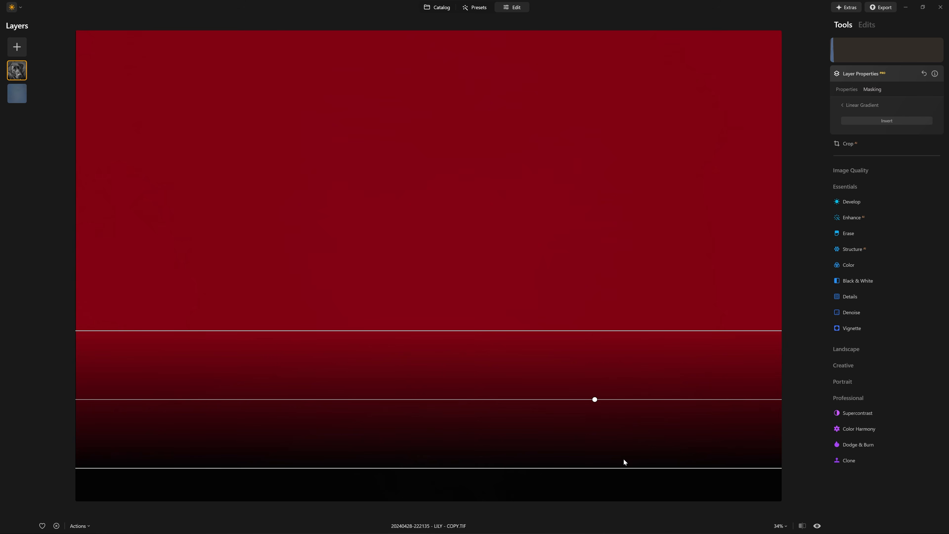
pyautogui.click(855, 105)
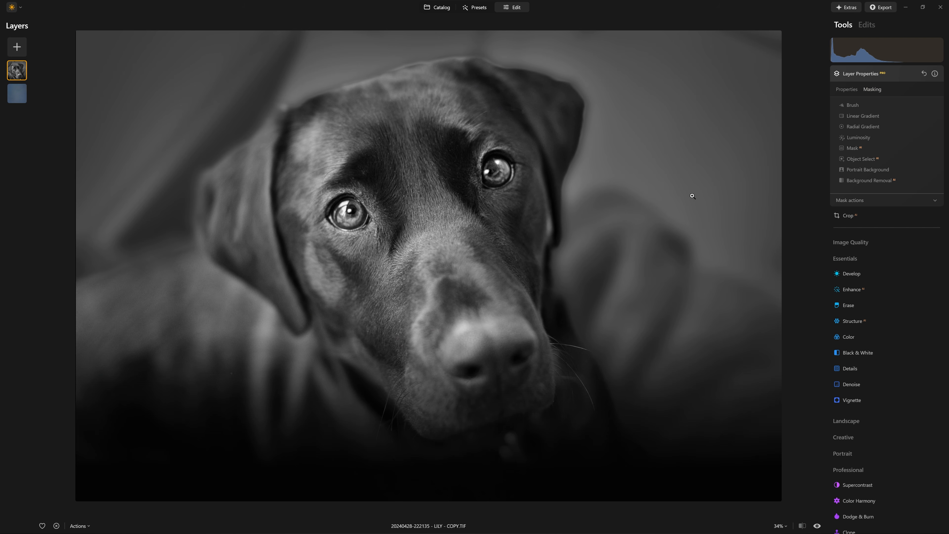
# Step: Paint the dog's muzzle and chin back into the layer mask with the masking brush
pyautogui.click(853, 105)
pyautogui.moveTo(408, 381)
pyautogui.mouseDown()
pyautogui.moveTo(460, 403)
pyautogui.moveTo(518, 379)
pyautogui.moveTo(430, 374)
pyautogui.mouseUp()
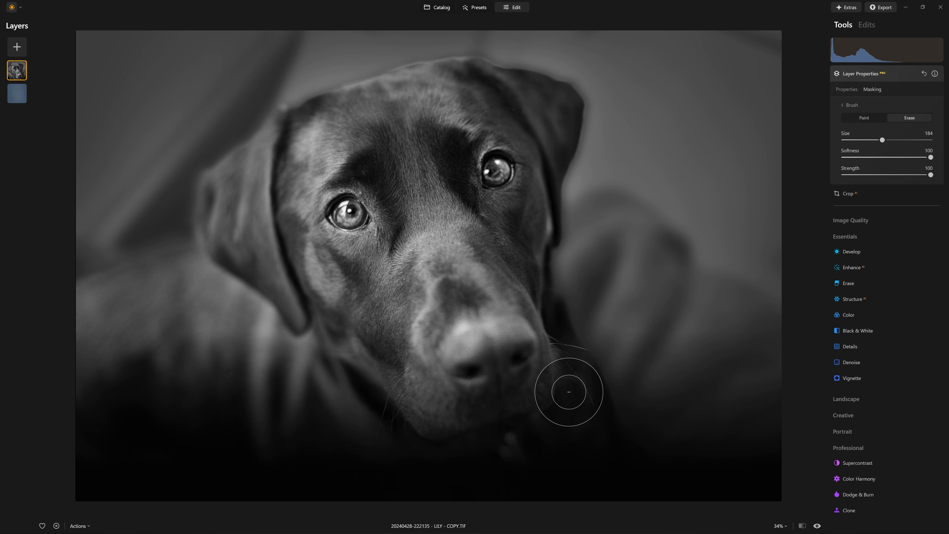
pyautogui.click(864, 117)
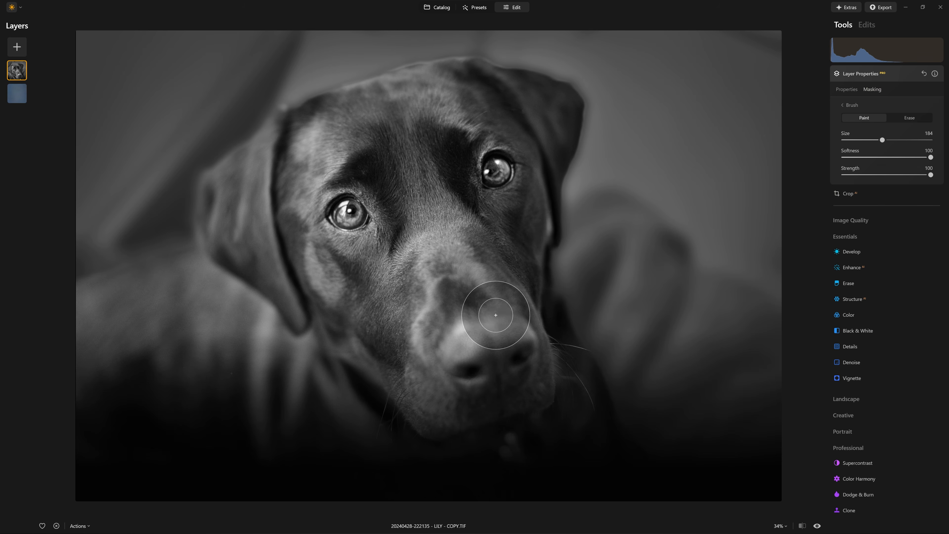
pyautogui.moveTo(396, 373)
pyautogui.mouseDown()
pyautogui.moveTo(421, 398)
pyautogui.moveTo(504, 386)
pyautogui.moveTo(472, 329)
pyautogui.moveTo(460, 340)
pyautogui.moveTo(476, 338)
pyautogui.moveTo(530, 373)
pyautogui.moveTo(534, 388)
pyautogui.moveTo(409, 398)
pyautogui.moveTo(394, 378)
pyautogui.mouseUp()
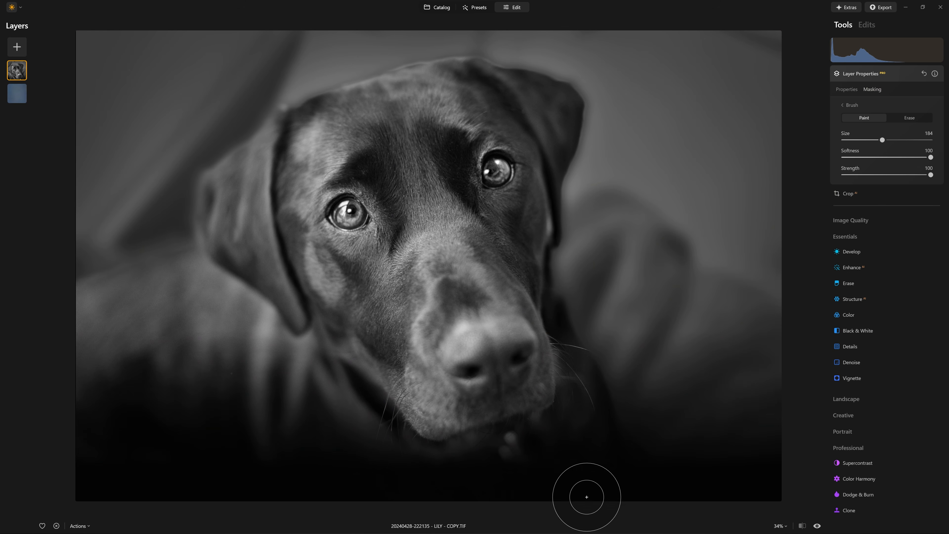
# Step: Set the mask brush to size 400 and strength 28, and erase along the photo's outer edges to darken them
pyautogui.scroll(18, 667, 358)
pyautogui.click(868, 174)
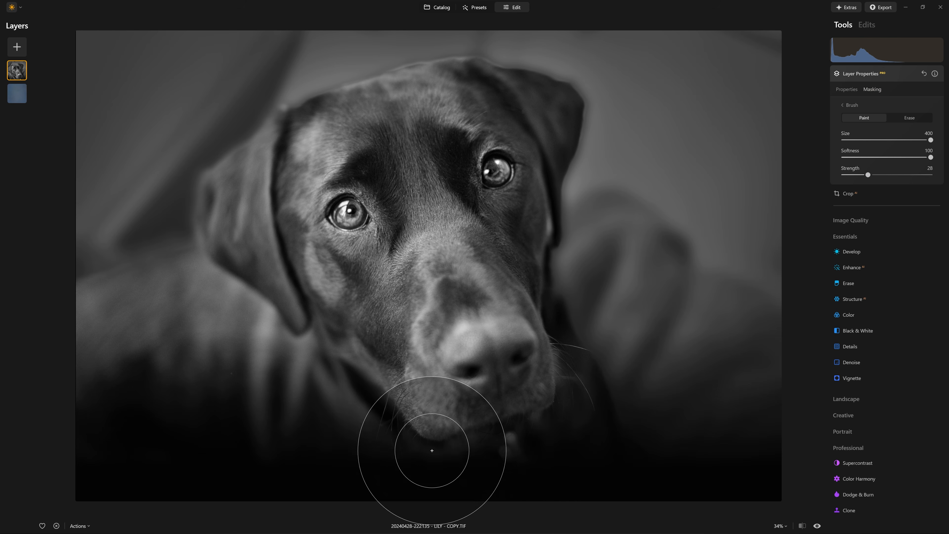
pyautogui.moveTo(769, 333); pyautogui.dragTo(764, 39)
pyautogui.click(909, 118)
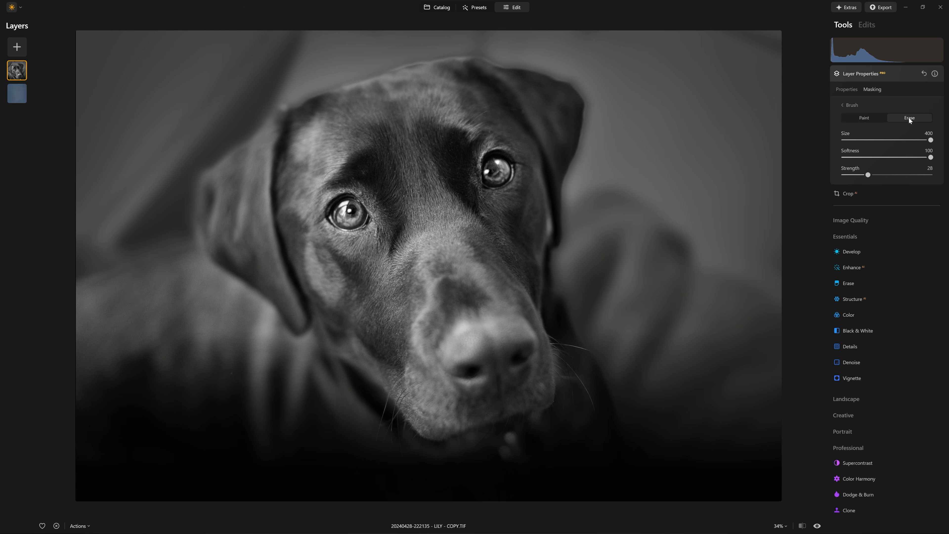
pyautogui.moveTo(747, 368); pyautogui.dragTo(753, 40)
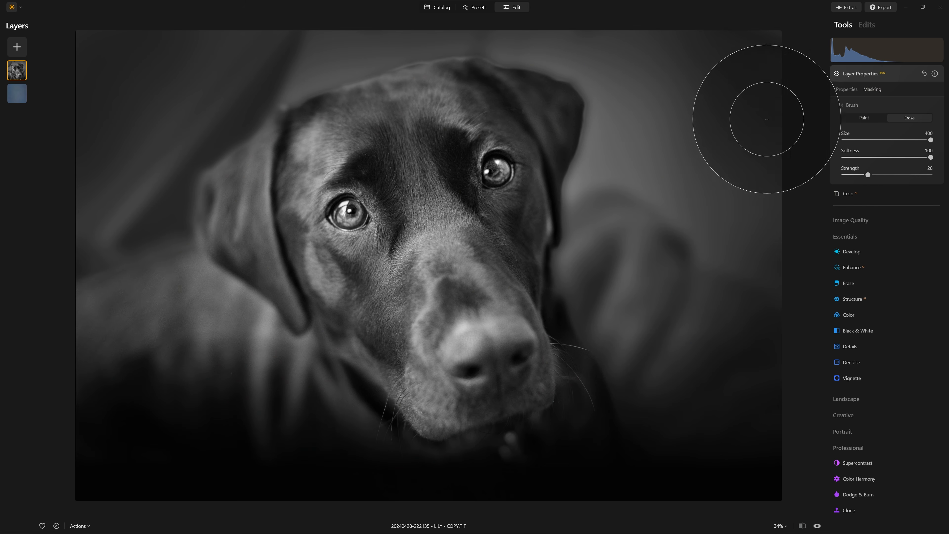
# Step: In Develop for the dog layer, set Smart Contrast to 73, Shadows to -26 and Exposure to -0.43
pyautogui.click(889, 79)
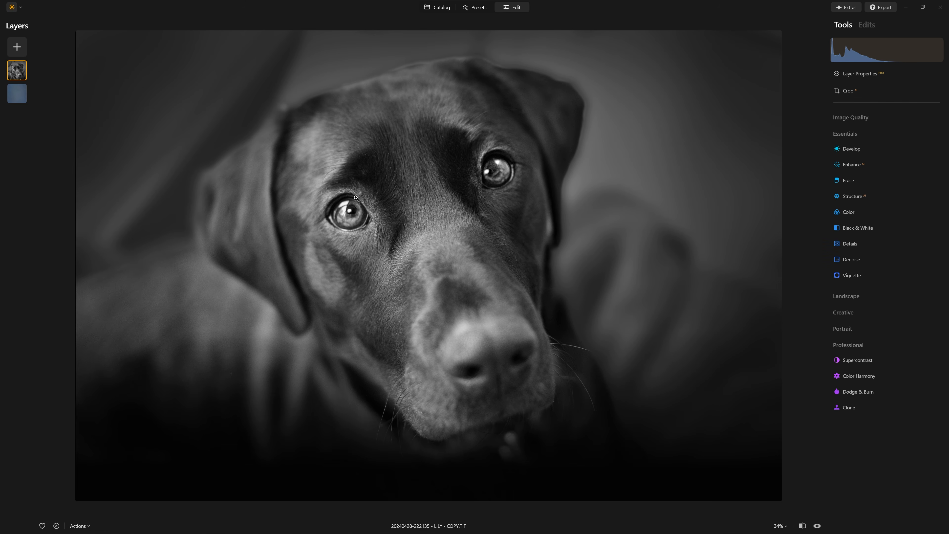
pyautogui.click(854, 148)
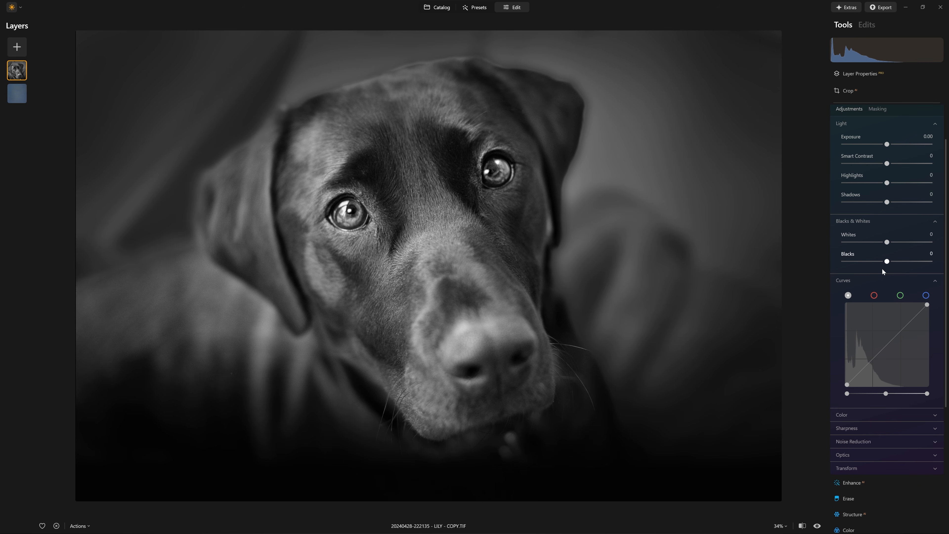
pyautogui.moveTo(892, 168); pyautogui.dragTo(901, 167)
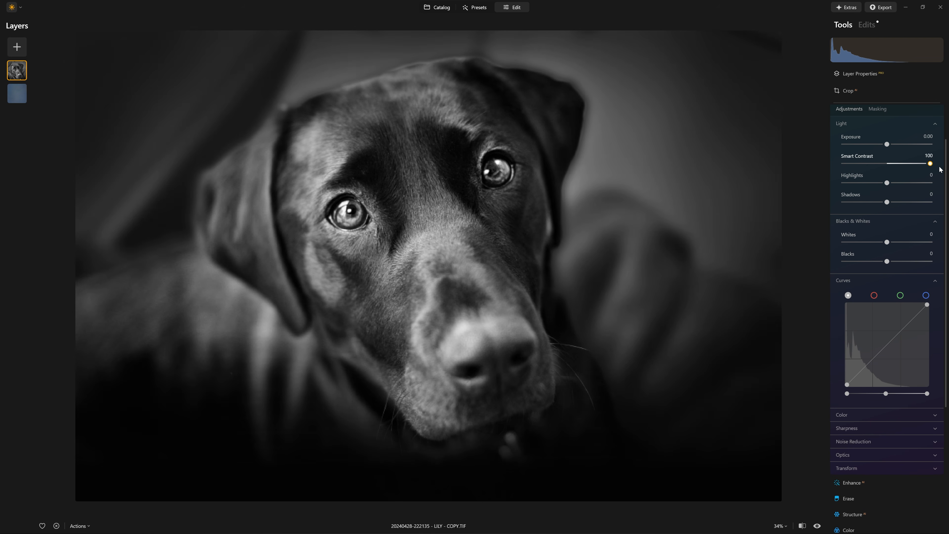
pyautogui.moveTo(925, 169); pyautogui.dragTo(918, 164)
pyautogui.moveTo(883, 204); pyautogui.dragTo(876, 205)
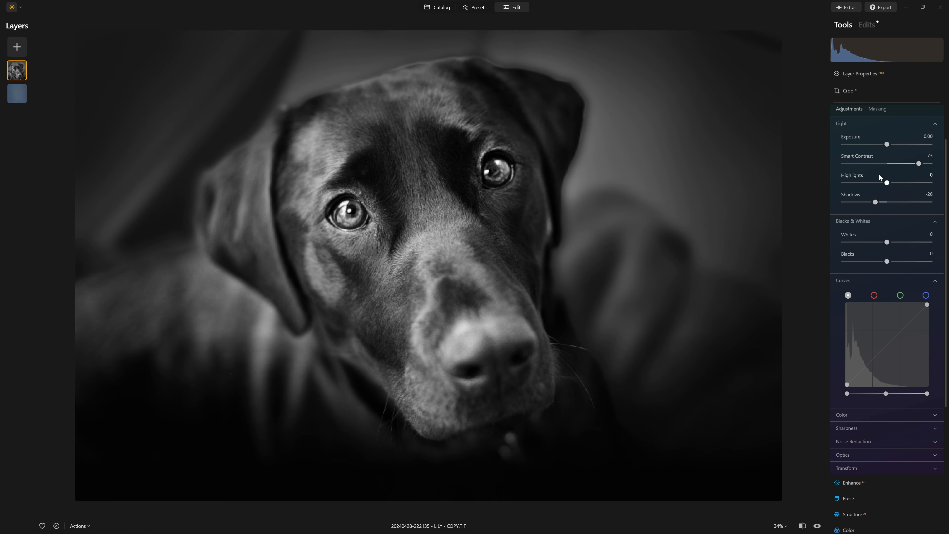
pyautogui.moveTo(883, 148); pyautogui.dragTo(883, 149)
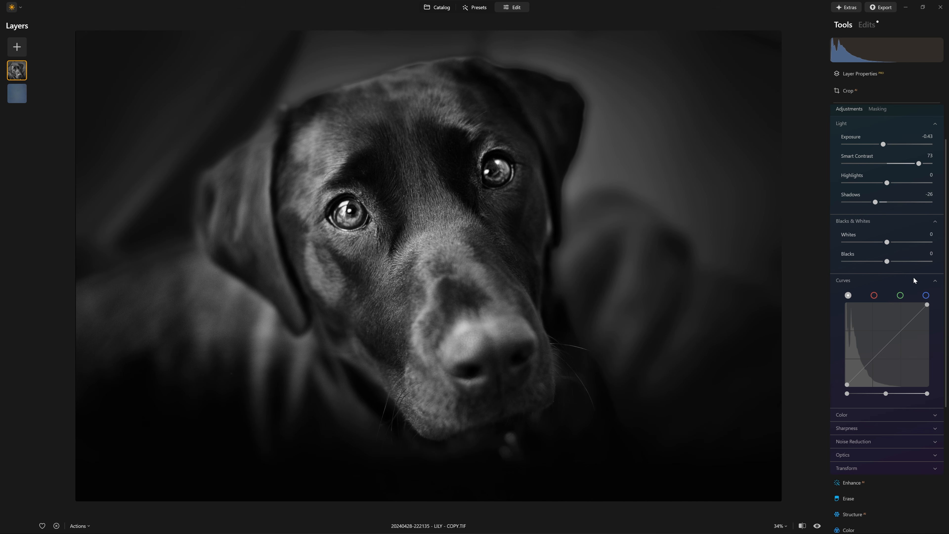
# Step: Shape the dog layer's Develop curve to darken midtones and highlights, adding a point near the shadows to hold them
pyautogui.moveTo(906, 327); pyautogui.dragTo(912, 327)
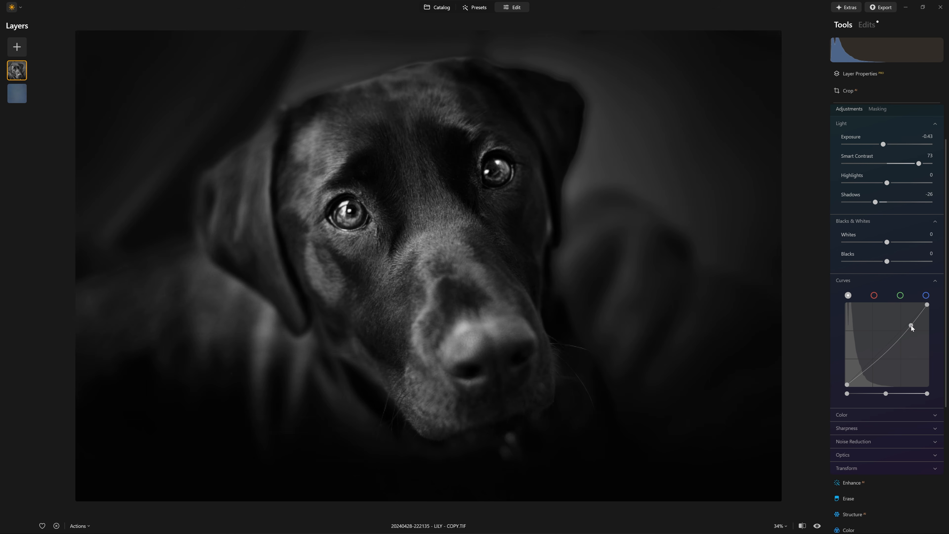
pyautogui.moveTo(876, 367); pyautogui.dragTo(879, 367)
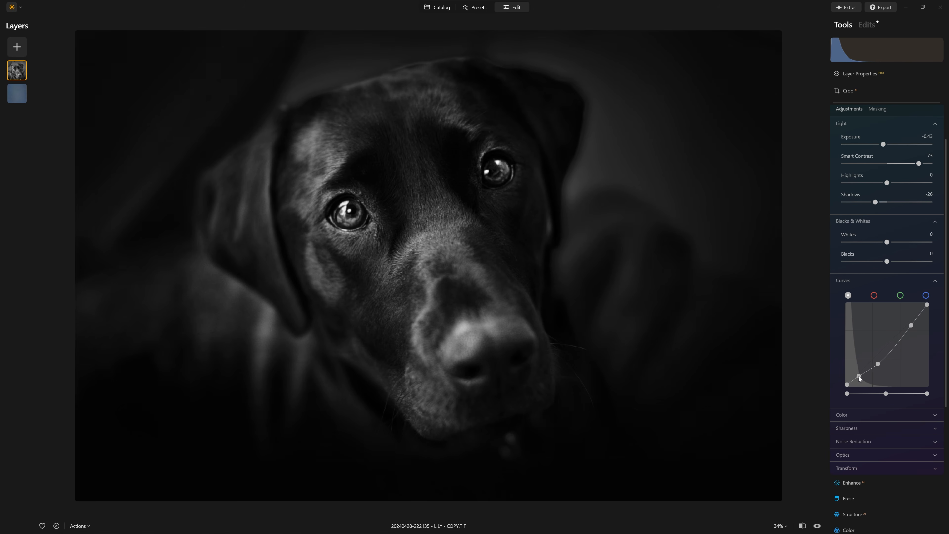
pyautogui.moveTo(911, 328); pyautogui.dragTo(909, 329)
pyautogui.moveTo(879, 364); pyautogui.dragTo(876, 364)
pyautogui.scroll(1, 908, 160)
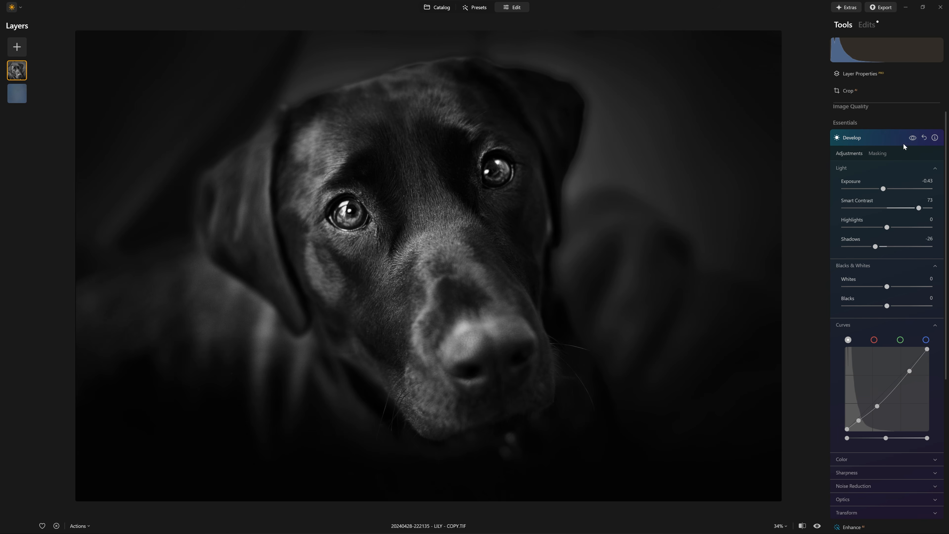
# Step: Compare the photo with and without the Develop adjustment, and raise the curve's middle point to lighten the midtones
pyautogui.click(914, 138)
pyautogui.click(914, 138)
pyautogui.moveTo(876, 406); pyautogui.dragTo(885, 396)
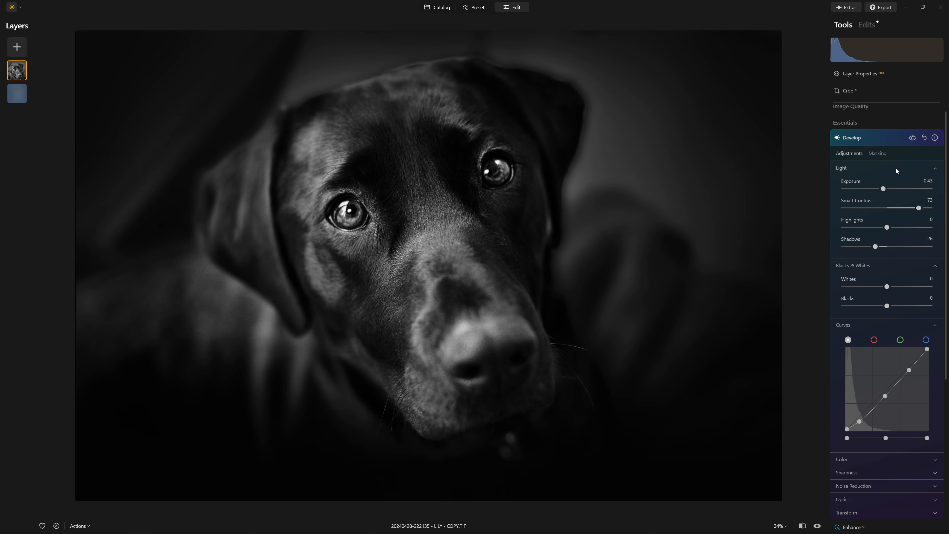
# Step: Mask the Develop adjustment with a brush at size 400, softness 100 and strength 17, painting over the dog's nose and chin
pyautogui.click(877, 153)
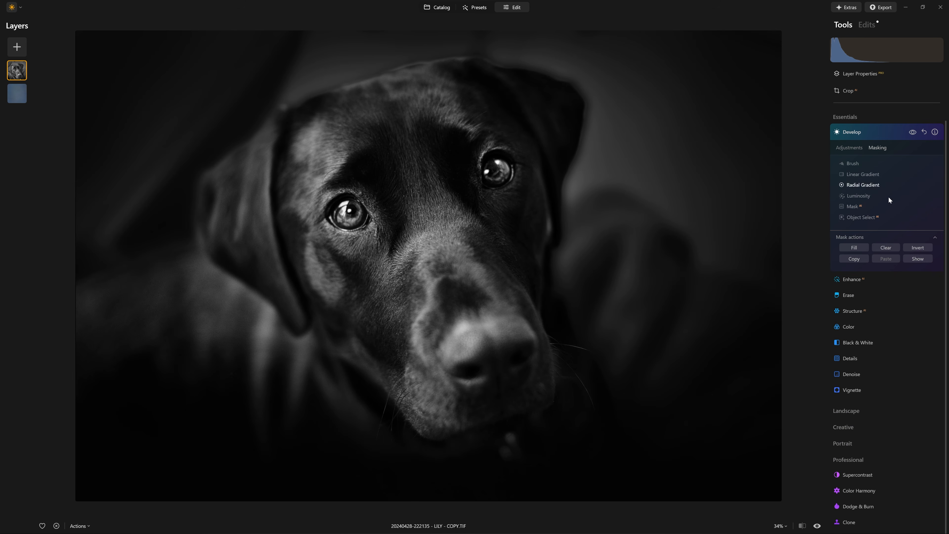
pyautogui.click(855, 162)
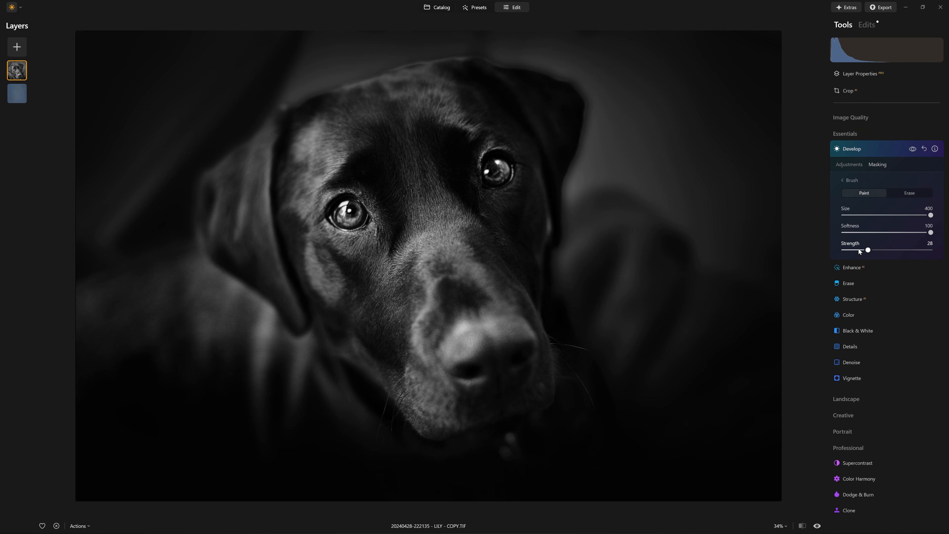
pyautogui.moveTo(451, 294)
pyautogui.mouseDown()
pyautogui.moveTo(460, 319)
pyautogui.moveTo(501, 358)
pyautogui.moveTo(429, 389)
pyautogui.moveTo(410, 380)
pyautogui.moveTo(497, 389)
pyautogui.mouseUp()
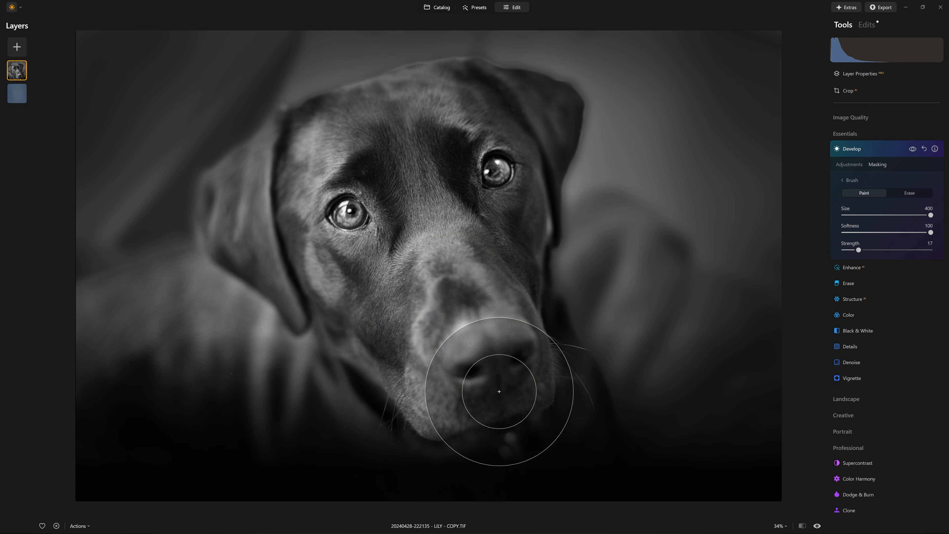
pyautogui.moveTo(408, 330)
pyautogui.mouseDown()
pyautogui.moveTo(407, 388)
pyautogui.moveTo(434, 340)
pyautogui.mouseUp()
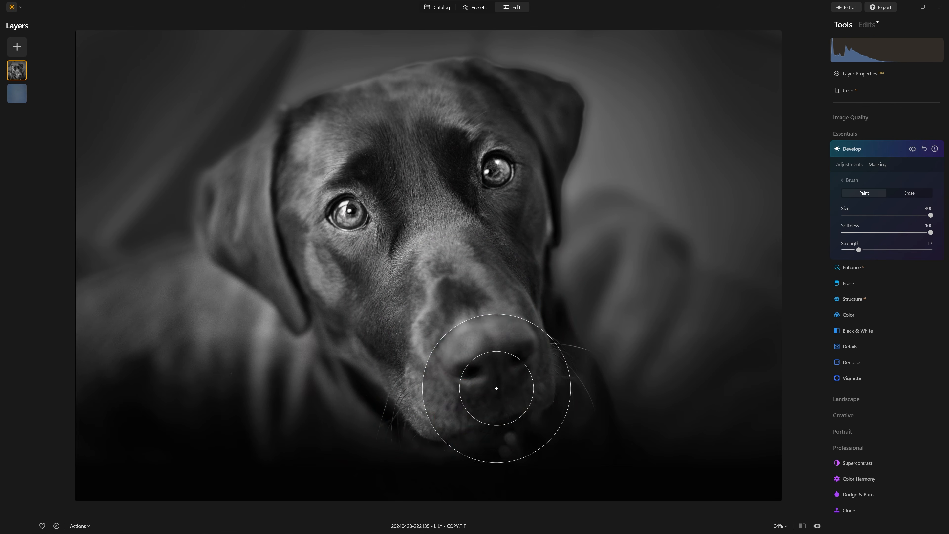
# Step: Extend the Develop mask along the face's right edge, over the nose and across the lower-left body, resizing the brush and ending at 196
pyautogui.scroll(-7, 574, 255)
pyautogui.moveTo(555, 208); pyautogui.dragTo(547, 380)
pyautogui.scroll(5, 532, 361)
pyautogui.moveTo(527, 331)
pyautogui.mouseDown()
pyautogui.moveTo(441, 248)
pyautogui.moveTo(488, 365)
pyautogui.moveTo(481, 373)
pyautogui.mouseUp()
pyautogui.scroll(6, 604, 404)
pyautogui.moveTo(424, 391); pyautogui.dragTo(241, 373)
pyautogui.scroll(-7, 242, 374)
# Step: Compare the dog photo with and without the masked Develop adjustment
pyautogui.click(910, 149)
pyautogui.click(910, 149)
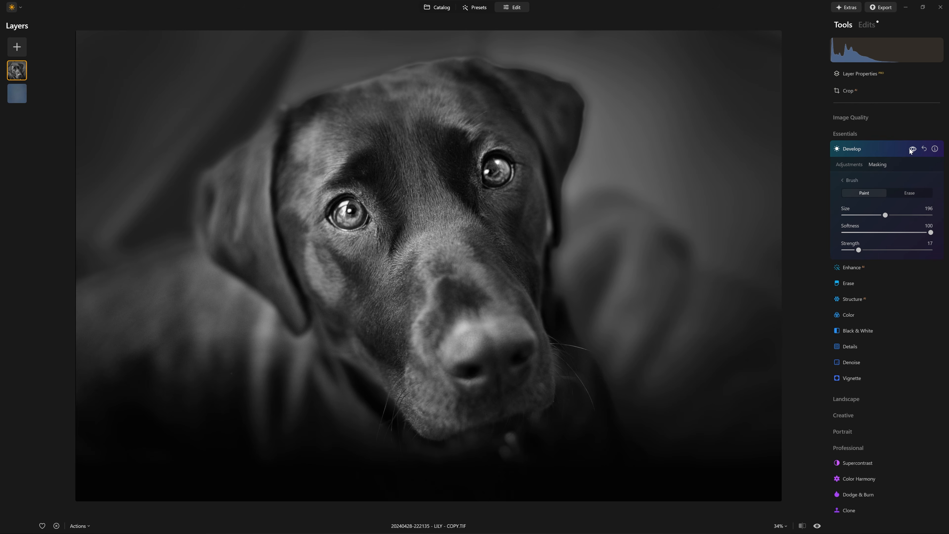
pyautogui.click(911, 150)
pyautogui.click(911, 149)
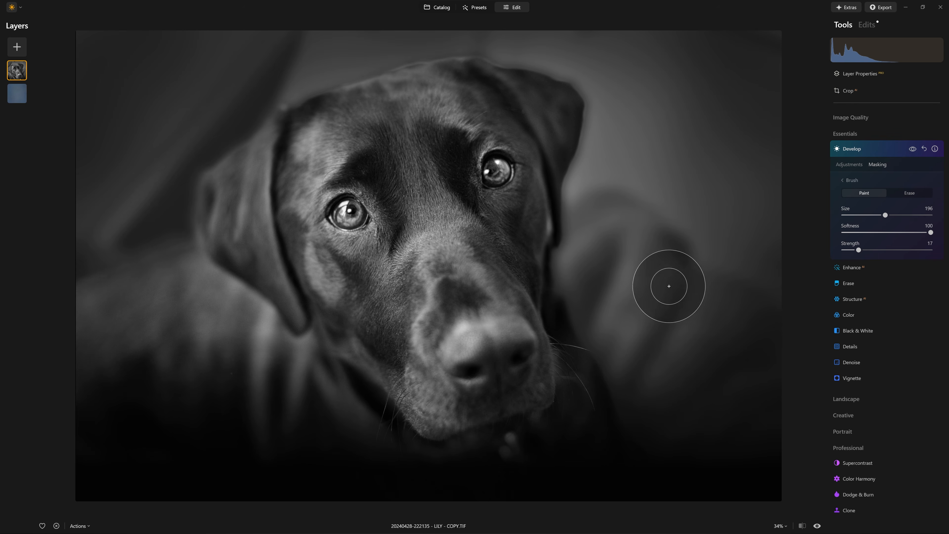
pyautogui.click(911, 149)
pyautogui.click(911, 148)
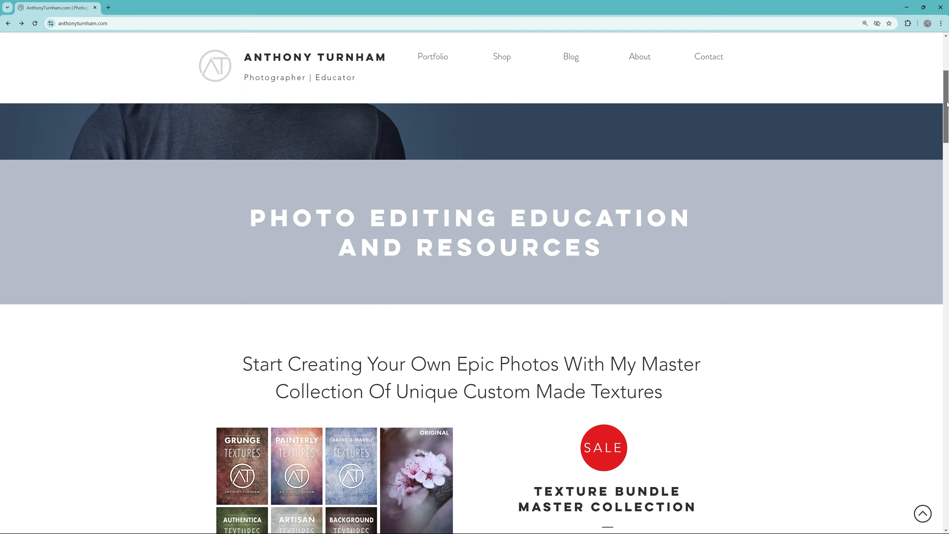
# Step: Switch to the browser and look through the texture bundle offer and individual texture packs on the photographer's website
pyautogui.scroll(-5, 947, 134)
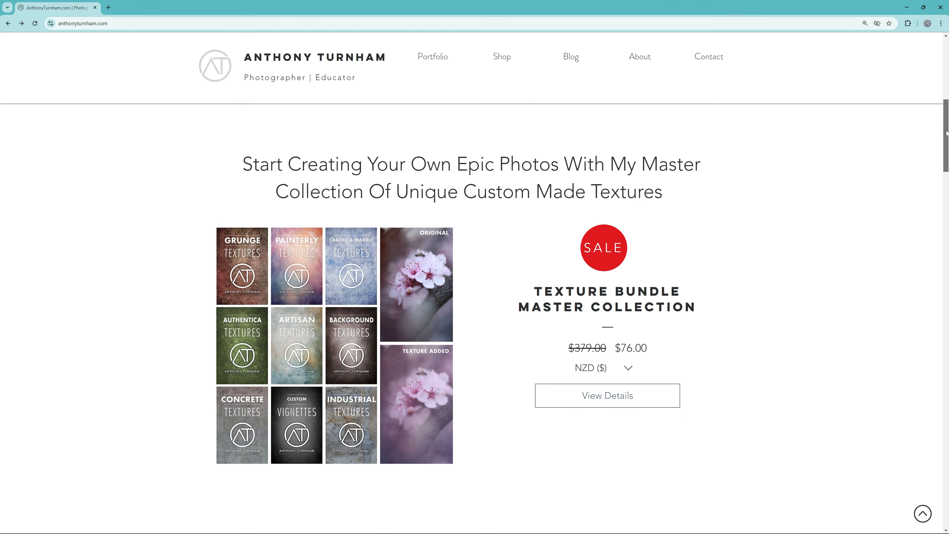
pyautogui.scroll(-8, 948, 134)
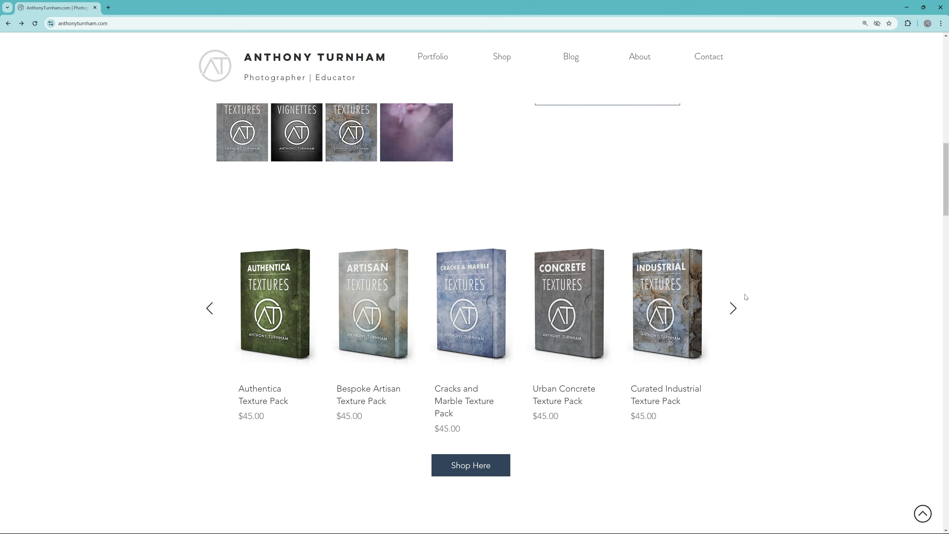
pyautogui.click(745, 309)
pyautogui.click(746, 309)
pyautogui.click(734, 310)
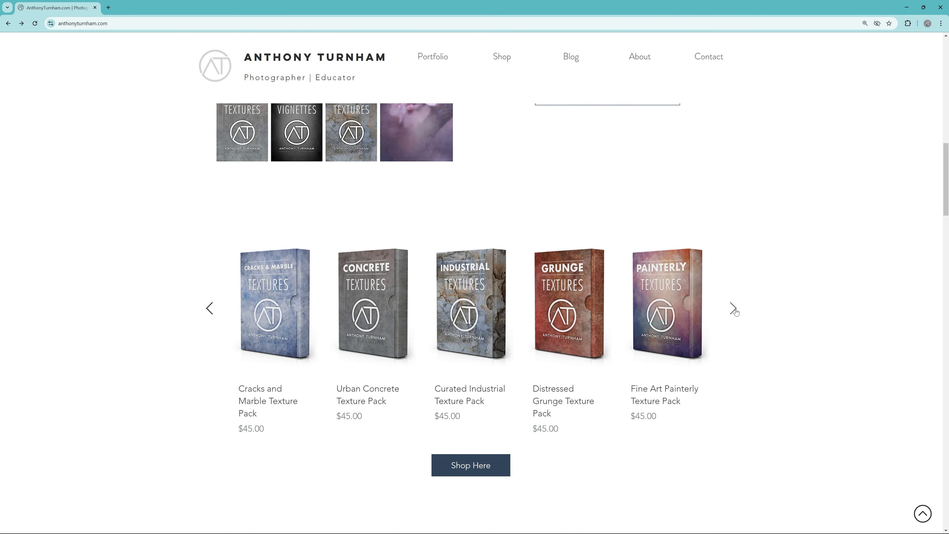
pyautogui.click(734, 310)
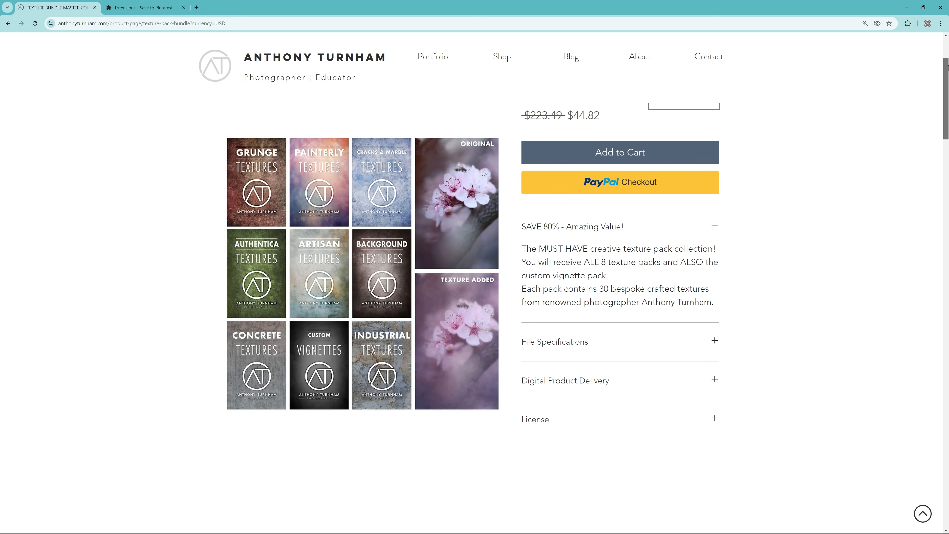
# Step: Review the texture bundle's product description and look through its gallery of photos before and after texturing
pyautogui.scroll(-10, 948, 121)
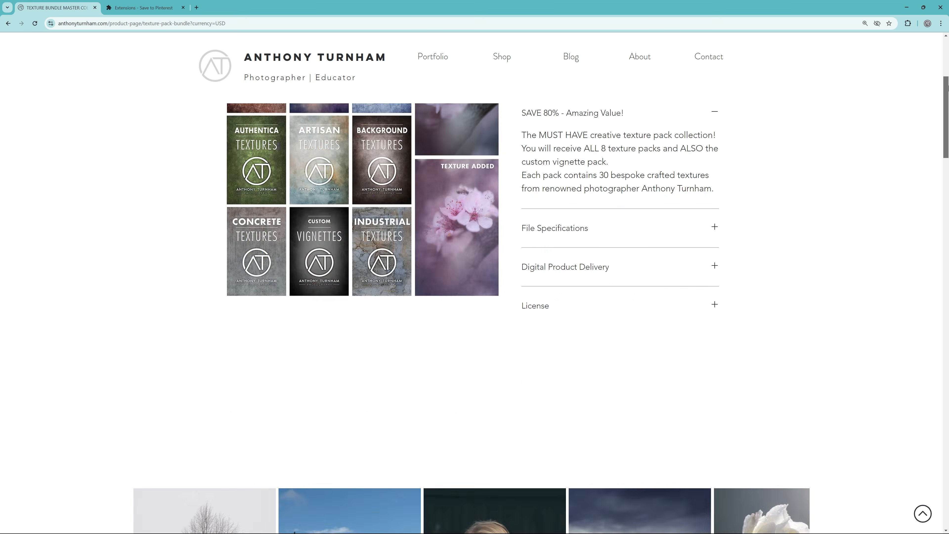
pyautogui.scroll(-3, 947, 122)
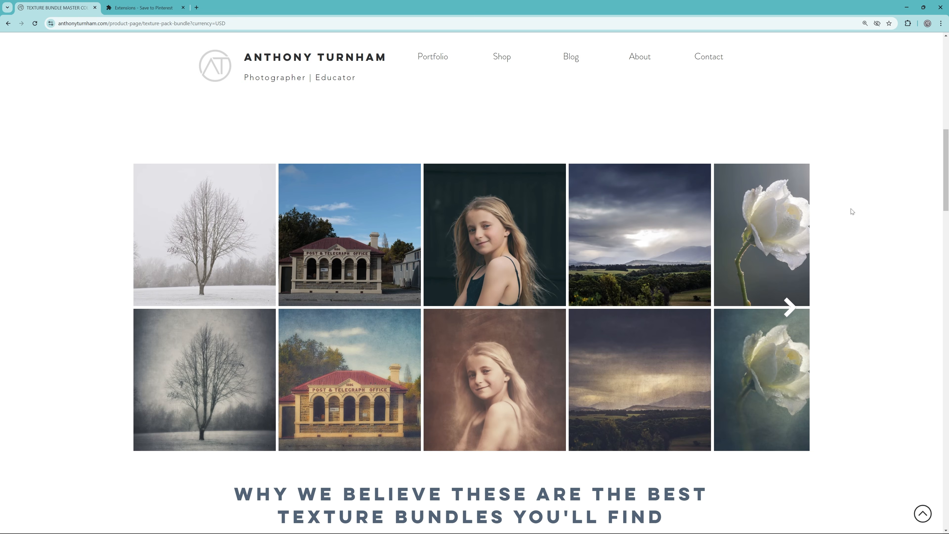
pyautogui.click(793, 303)
pyautogui.click(796, 306)
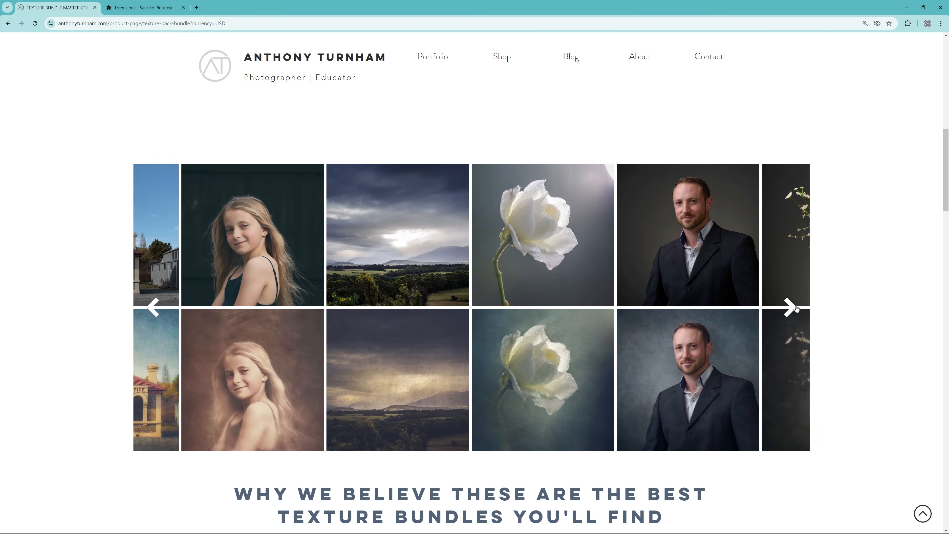
pyautogui.click(797, 308)
pyautogui.click(797, 308)
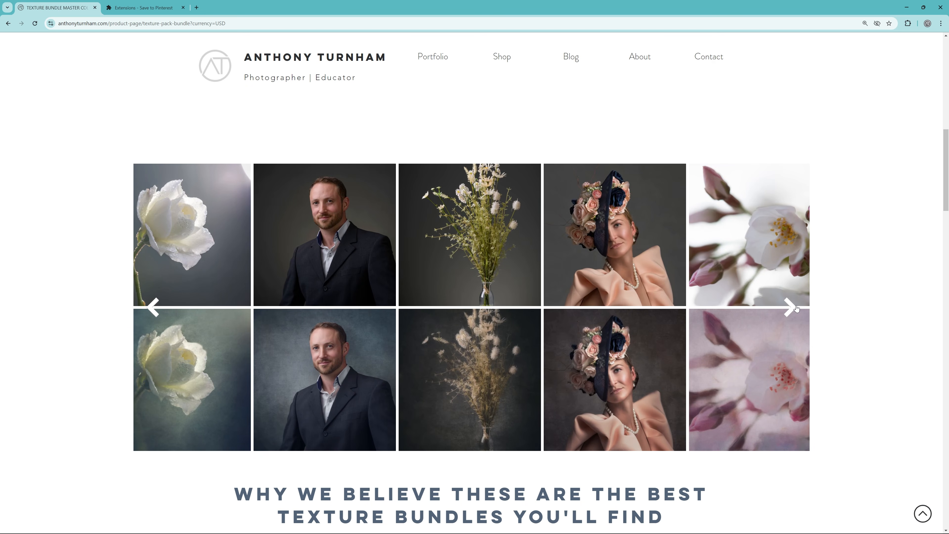
pyautogui.click(797, 308)
pyautogui.click(797, 309)
pyautogui.click(797, 309)
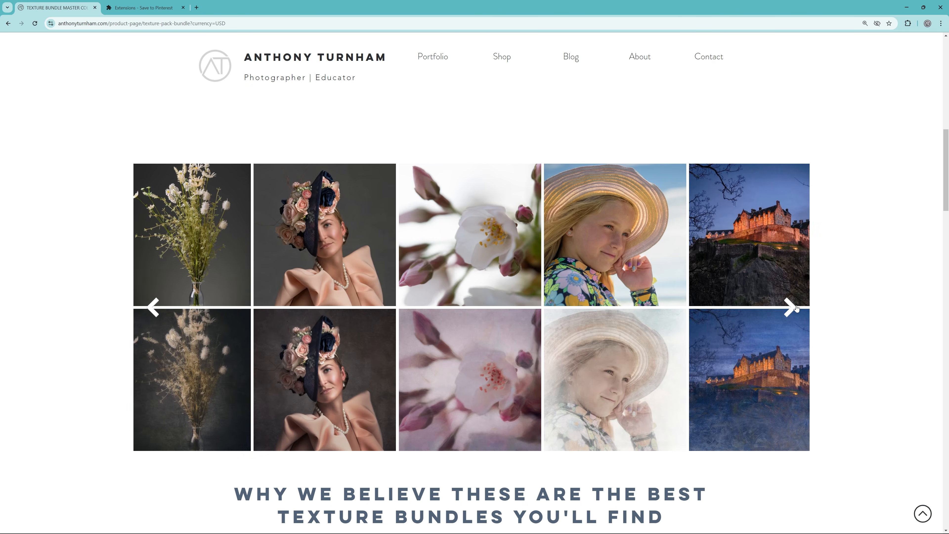
pyautogui.click(797, 308)
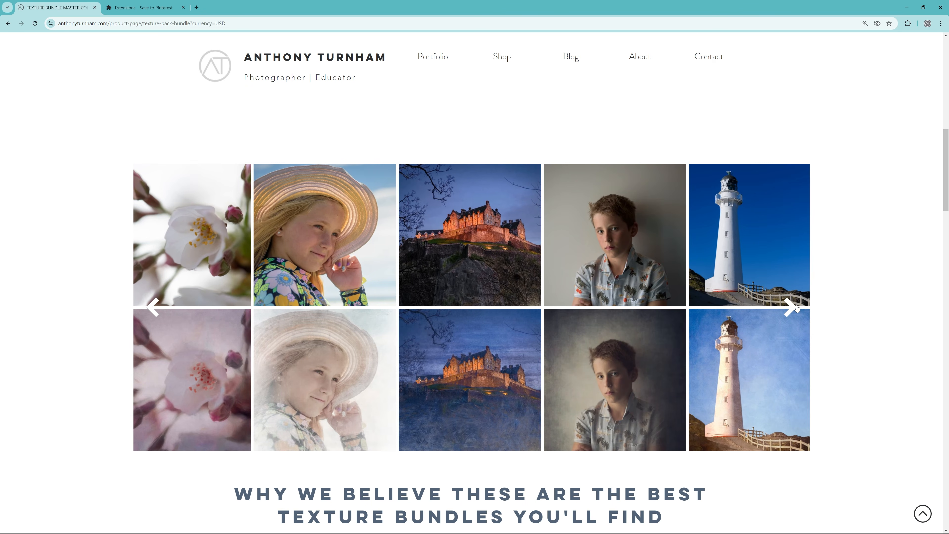
pyautogui.click(797, 309)
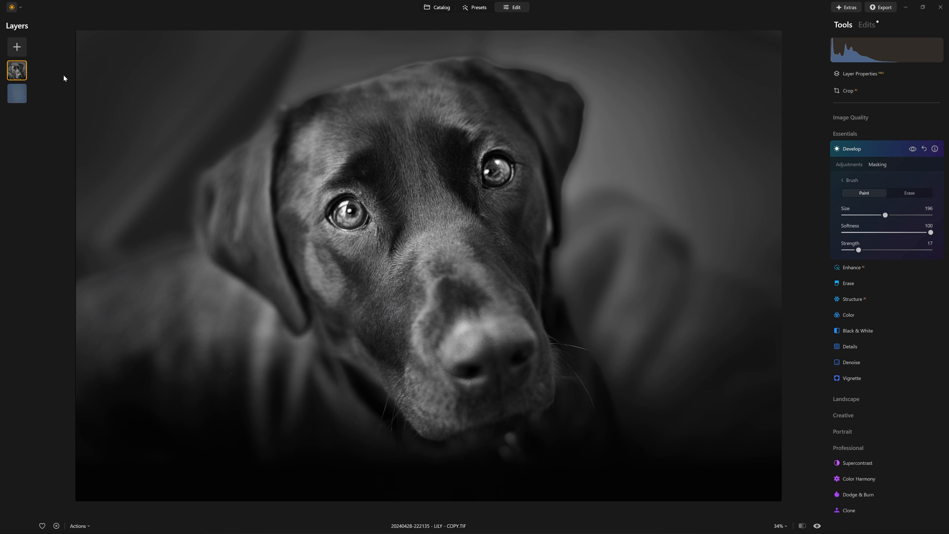
# Step: Back in the photo editor, preview several painterly textures and import AT-Art-Texture-No-Ones-Mistake from the Colour - Horizontal folder as a layer image
pyautogui.click(17, 47)
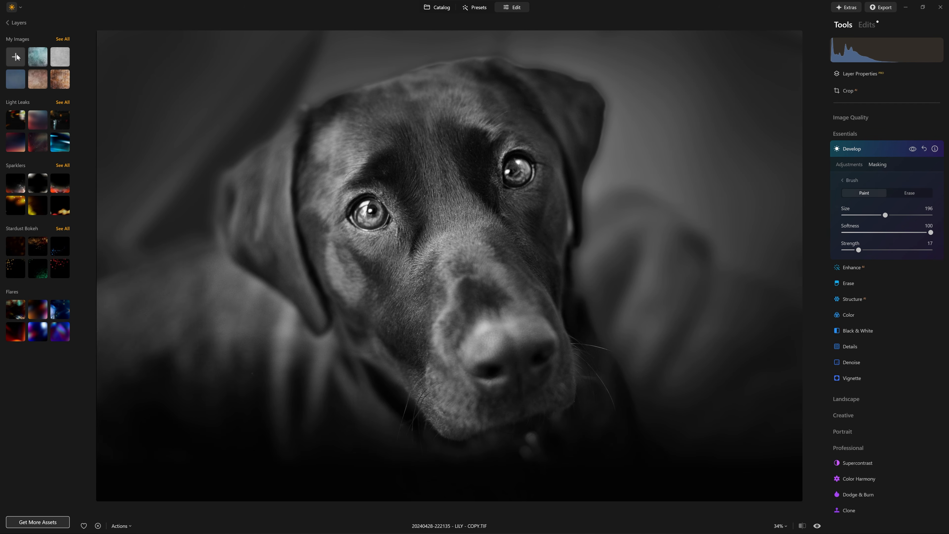
pyautogui.click(17, 56)
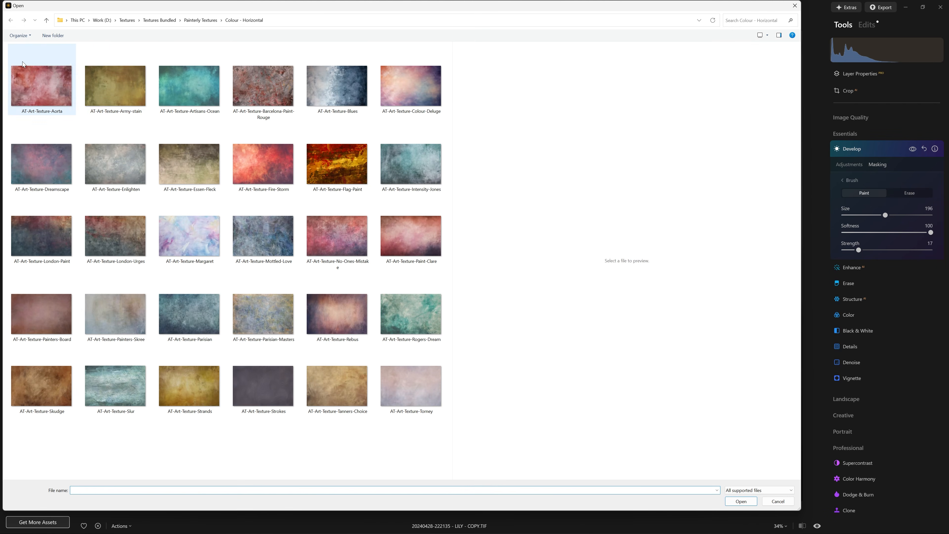
pyautogui.click(196, 83)
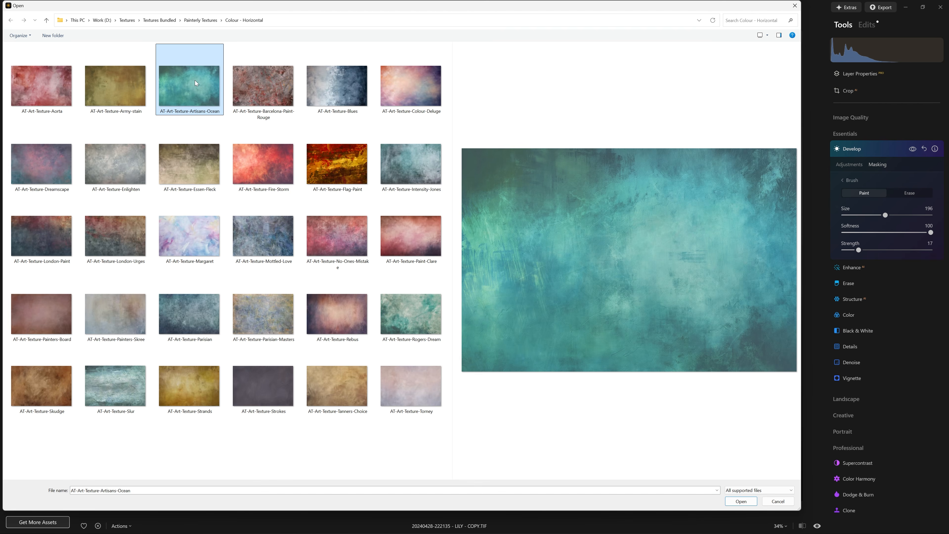
pyautogui.press('Right')
pyautogui.press('Right')
pyautogui.press('Right')
pyautogui.press('Right')
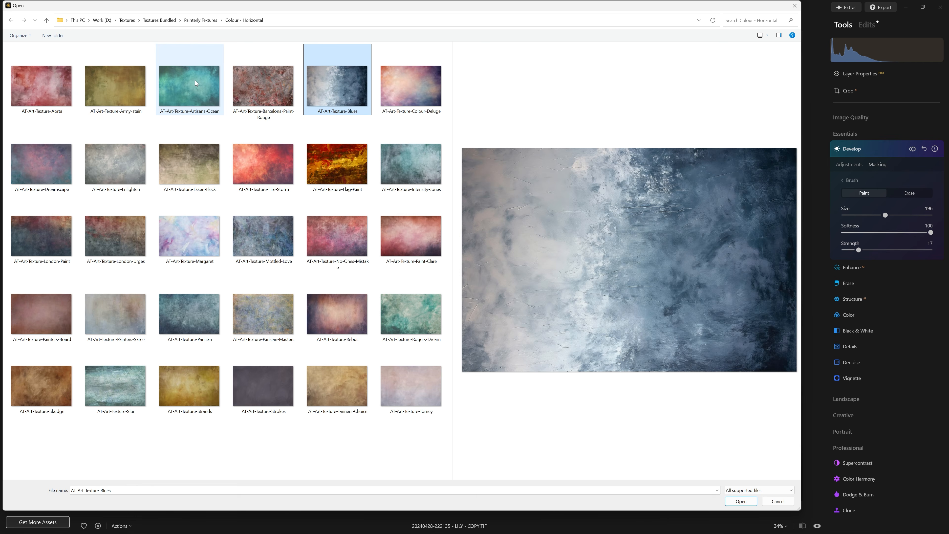
pyautogui.press('Right')
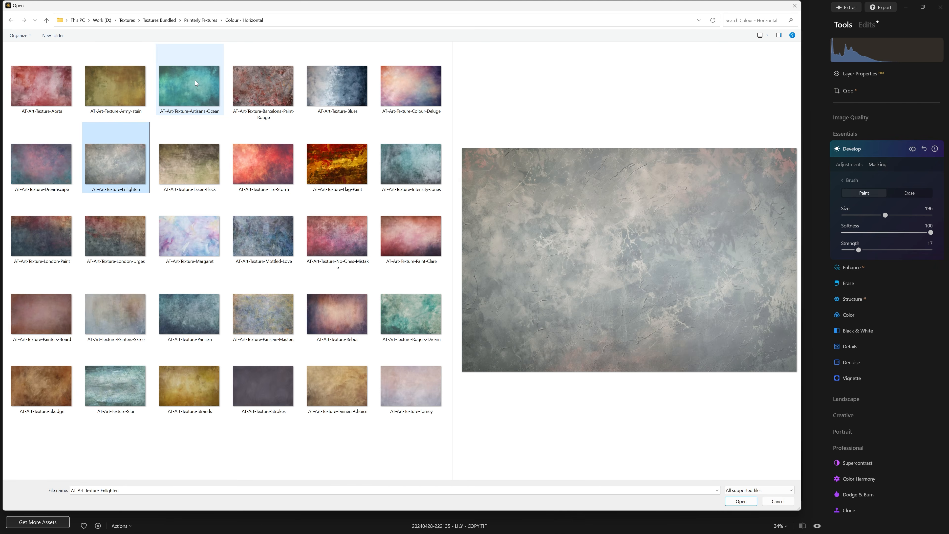
pyautogui.press('Left')
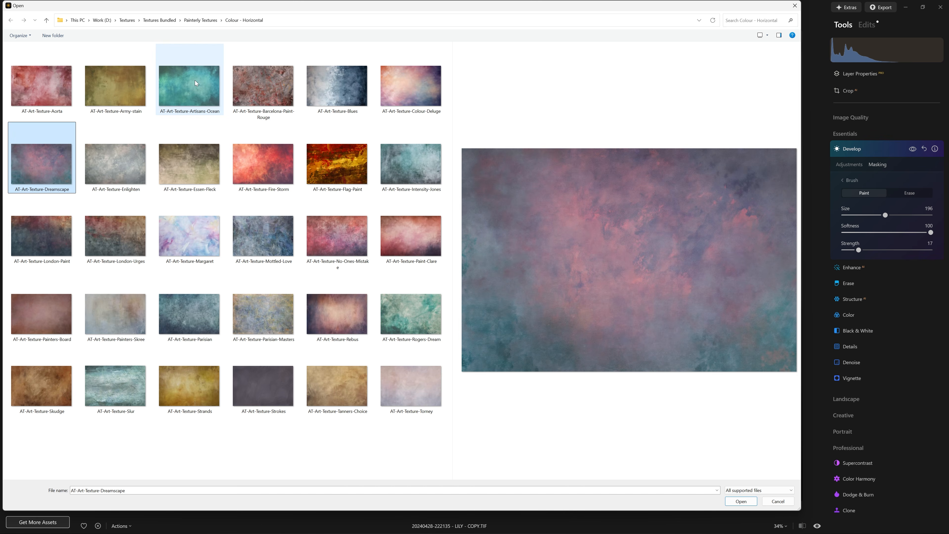
pyautogui.click(326, 221)
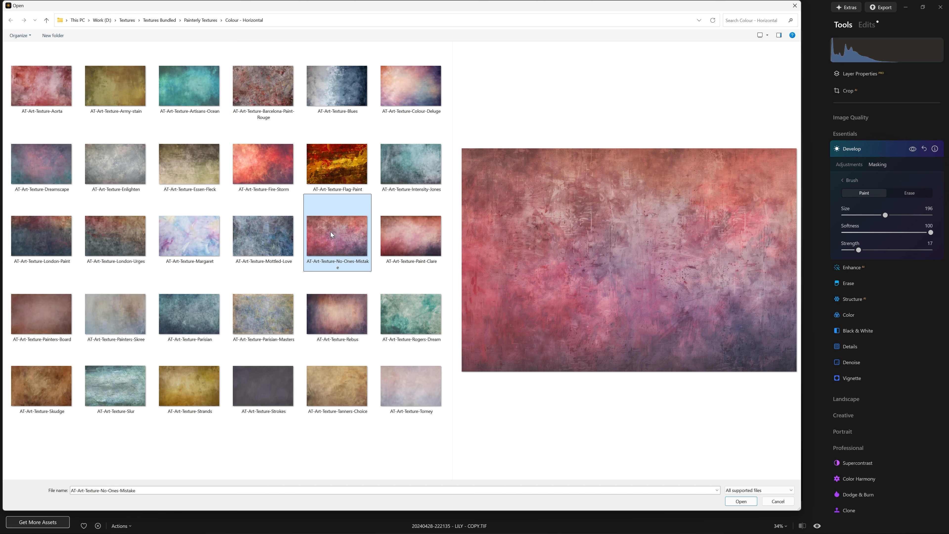
pyautogui.click(741, 501)
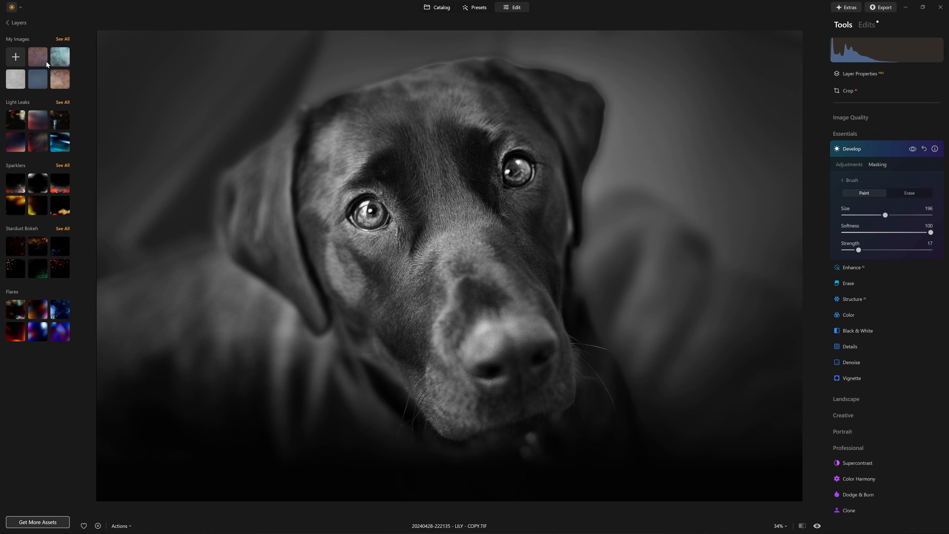
# Step: Add the imported texture as a layer above the dog, rotate it to landscape and enlarge it to cover the whole photo
pyautogui.click(39, 60)
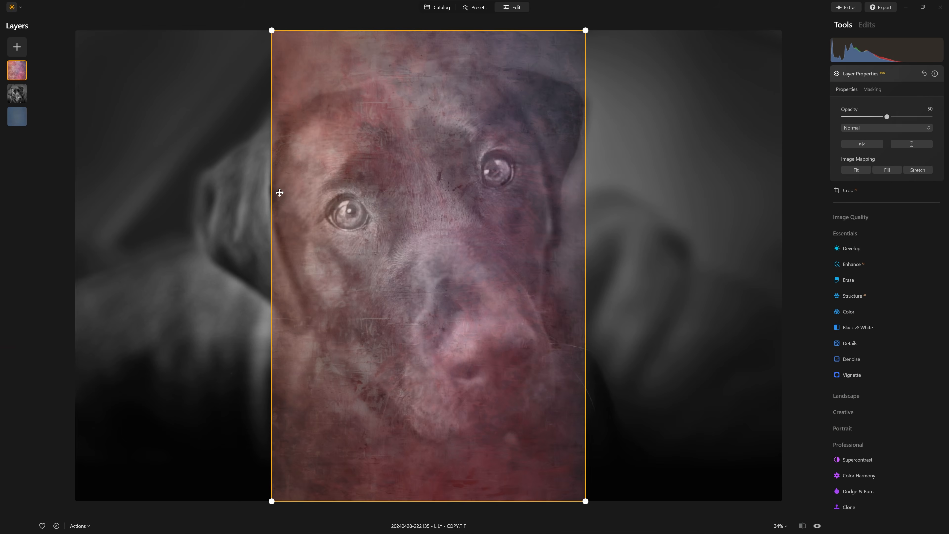
pyautogui.moveTo(596, 35); pyautogui.dragTo(565, 361)
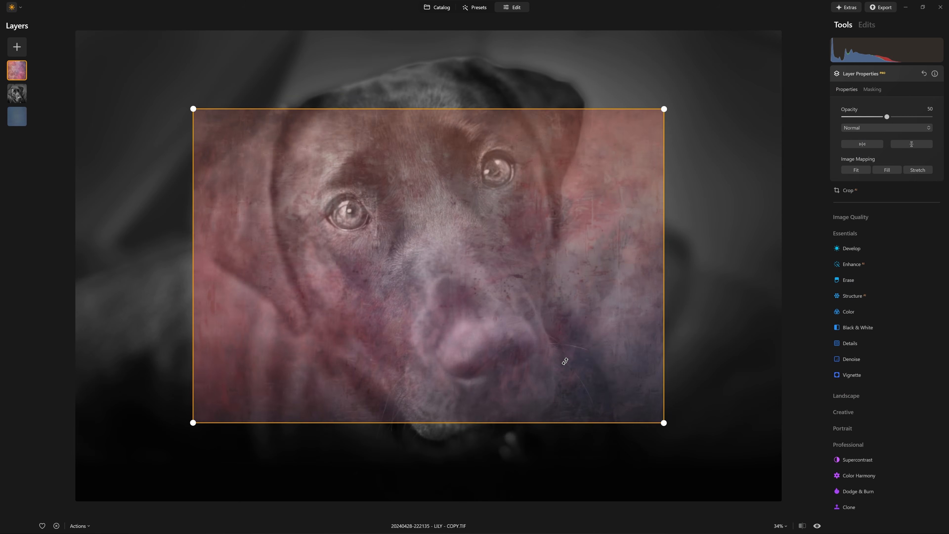
pyautogui.moveTo(665, 108); pyautogui.dragTo(801, 17)
pyautogui.moveTo(192, 423); pyautogui.dragTo(62, 509)
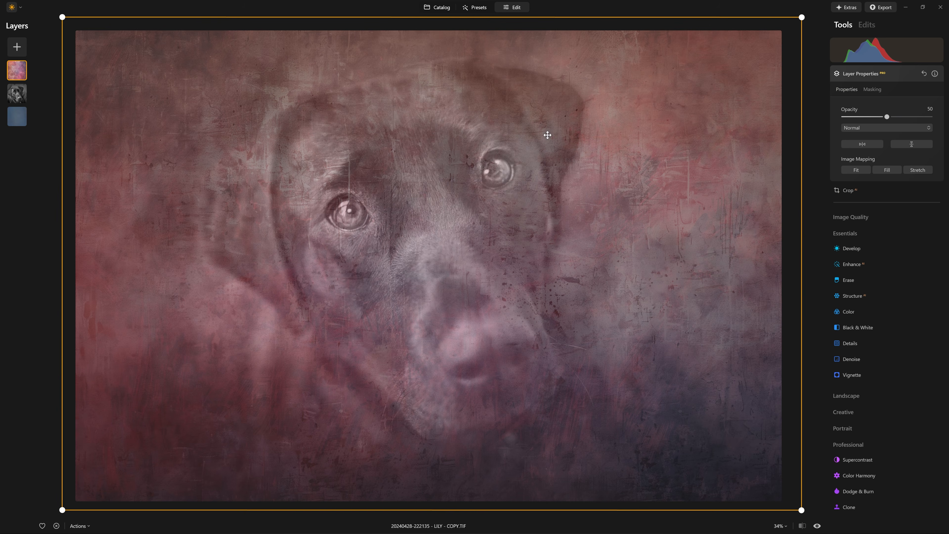
# Step: Set the texture layer's blend mode to Overlay and its opacity to 30
pyautogui.click(860, 129)
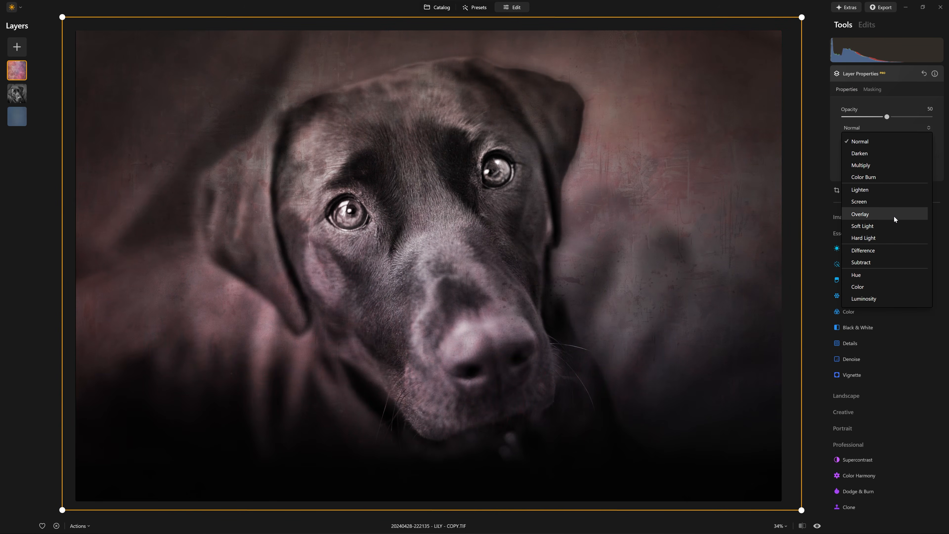
pyautogui.click(893, 215)
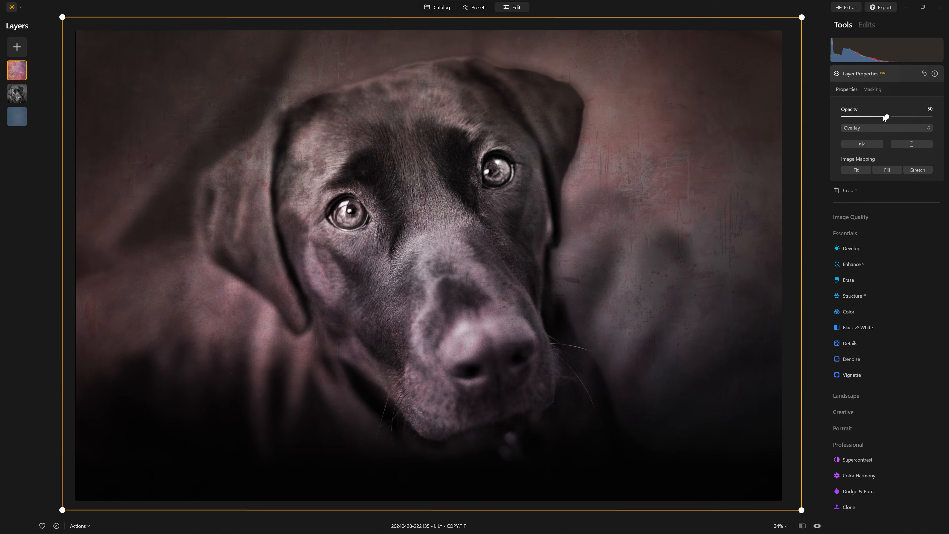
pyautogui.moveTo(902, 118); pyautogui.dragTo(936, 122)
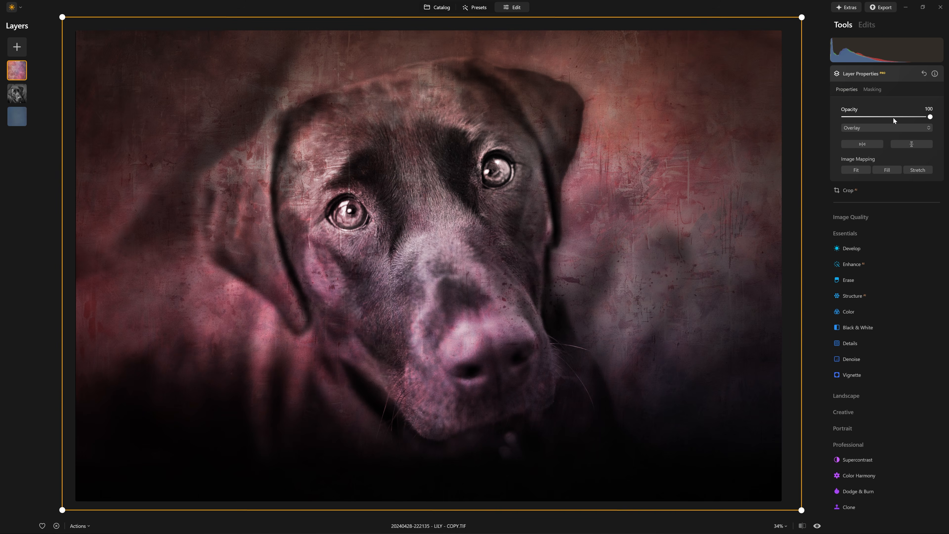
pyautogui.moveTo(930, 117); pyautogui.dragTo(869, 117)
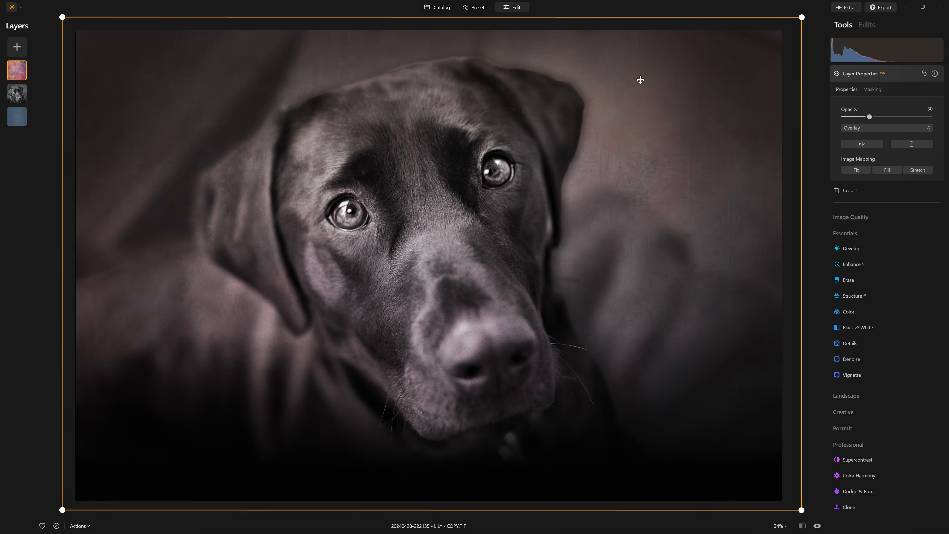
# Step: Import AT-Art-Texture-Mottled-Love from the Painterly Textures Colour - Horizontal folder and add it as a new layer over the photo
pyautogui.click(18, 47)
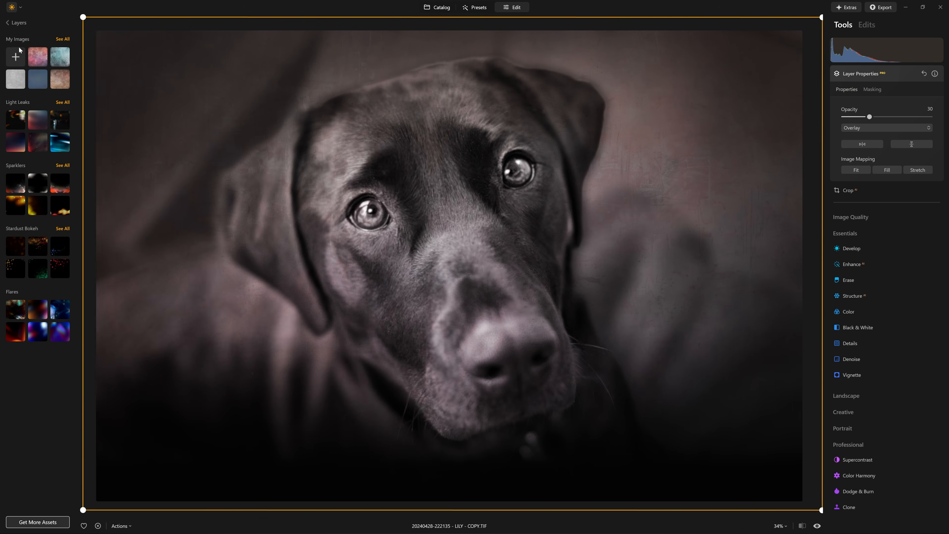
pyautogui.click(16, 56)
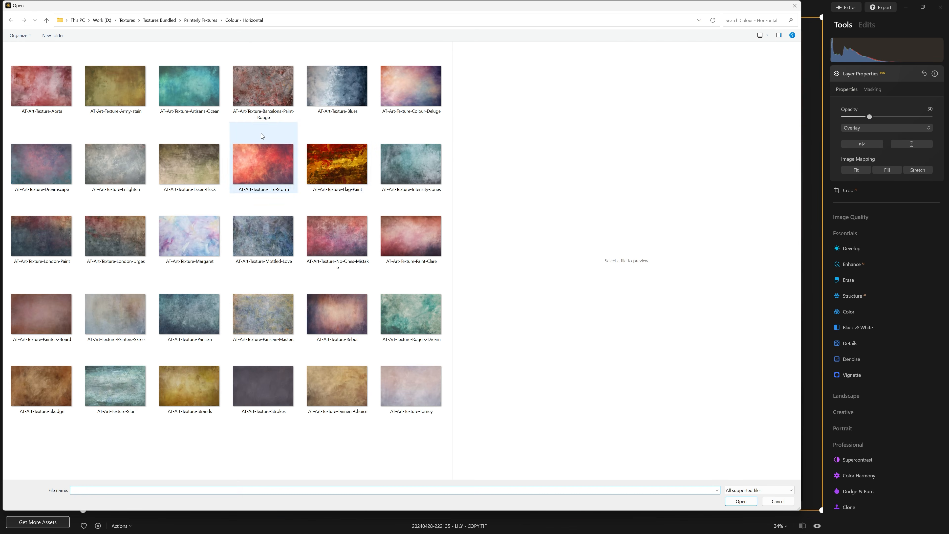
pyautogui.click(251, 241)
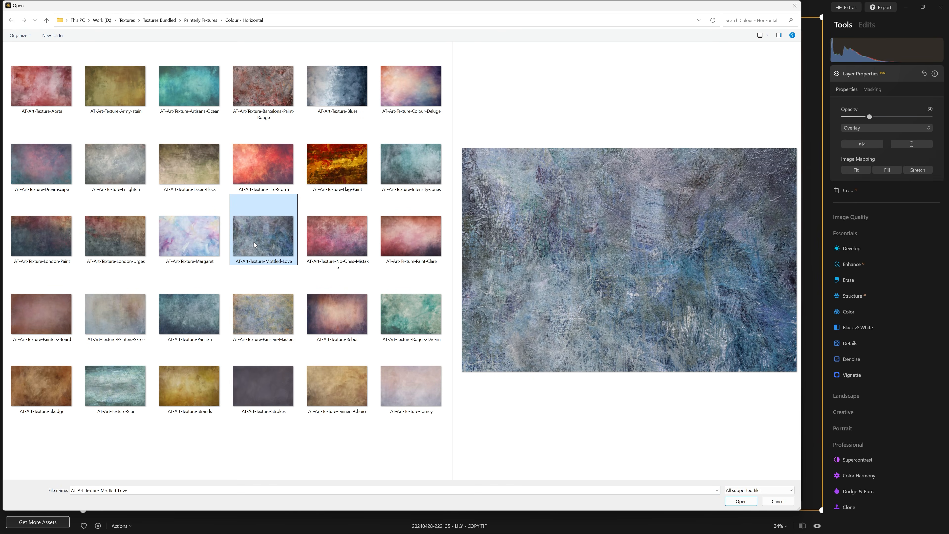
pyautogui.doubleClick(253, 242)
pyautogui.click(460, 283)
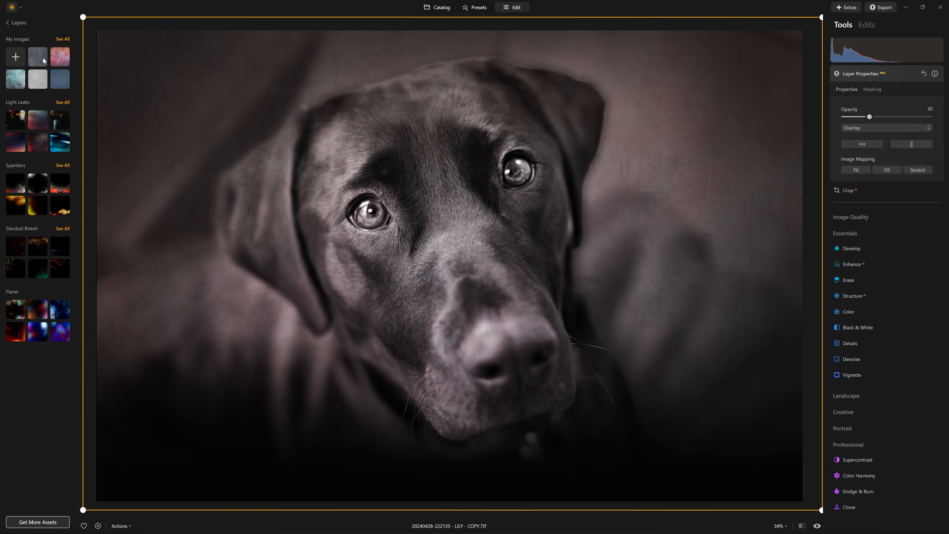
pyautogui.click(37, 57)
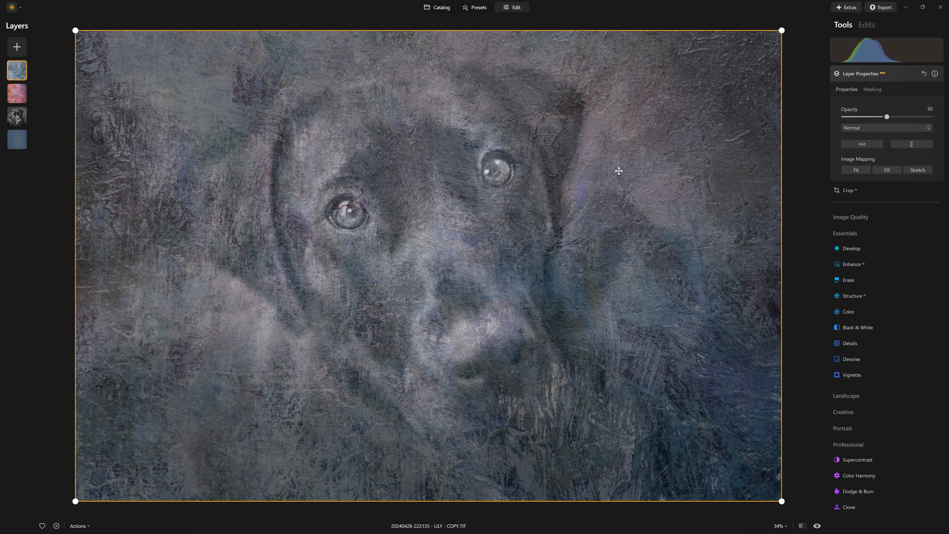
# Step: Set the Mottled-Love texture layer's blend mode to Soft Light and its opacity to 38
pyautogui.click(875, 126)
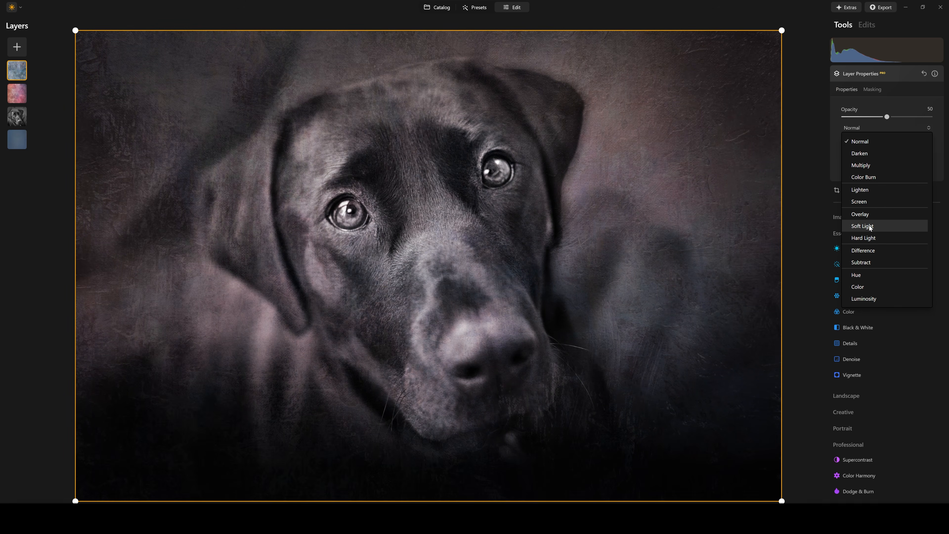
pyautogui.click(869, 225)
pyautogui.click(930, 117)
pyautogui.moveTo(931, 119); pyautogui.dragTo(877, 124)
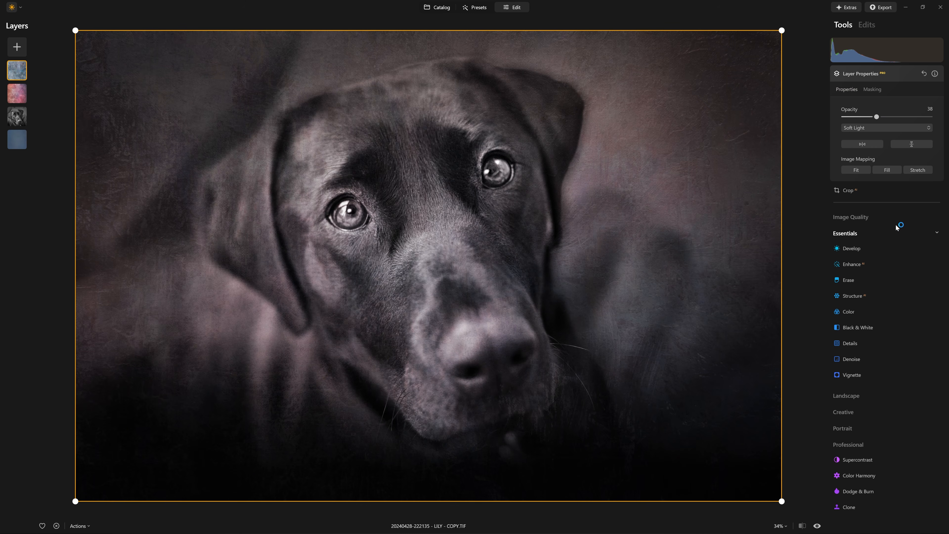
# Step: Start importing another layer image and browse to the Colour - Horizontal folder inside Artisan Textures
pyautogui.click(21, 47)
pyautogui.click(15, 57)
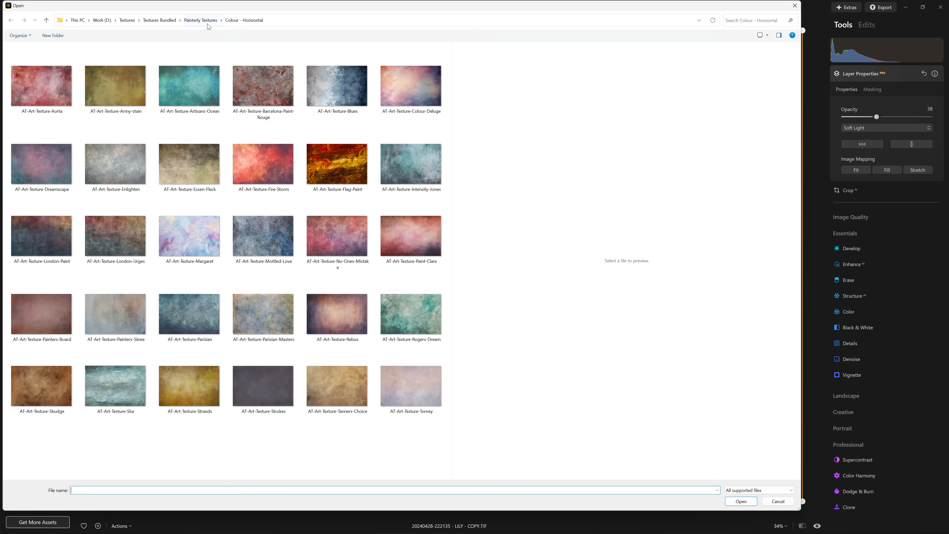
pyautogui.click(207, 20)
pyautogui.click(166, 21)
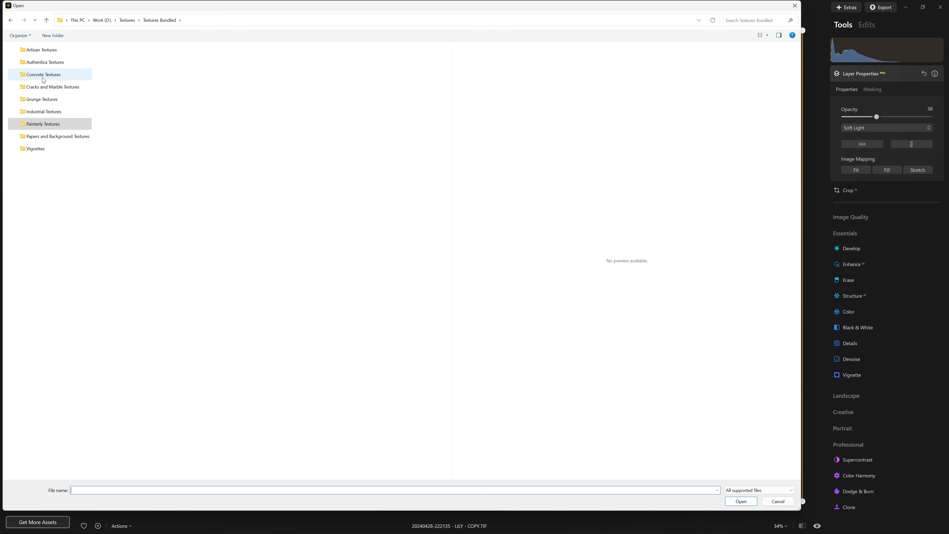
pyautogui.doubleClick(42, 50)
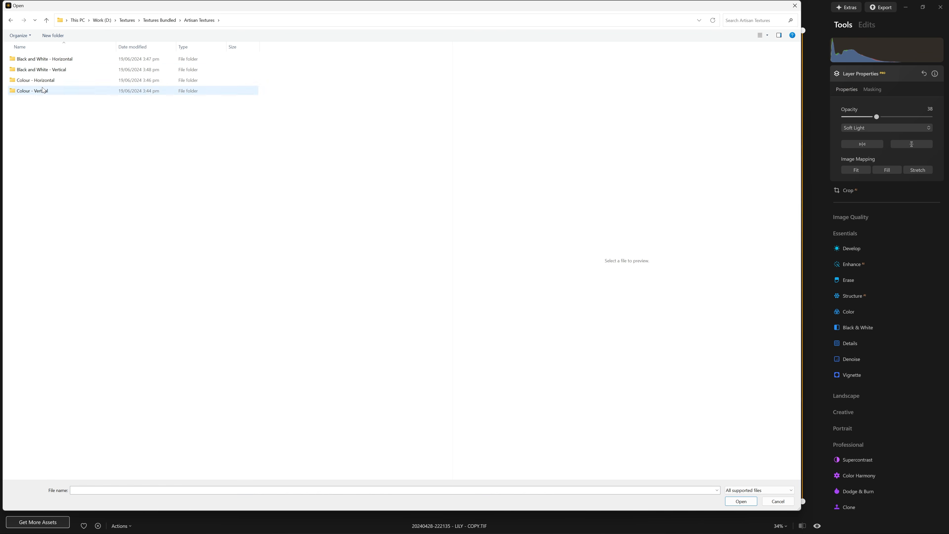
pyautogui.doubleClick(36, 80)
# Step: Preview a few textures, import AT-Art-Texture-Tarrins-Rusty-Paint replacing the existing copy, and add it as a new top layer
pyautogui.click(277, 369)
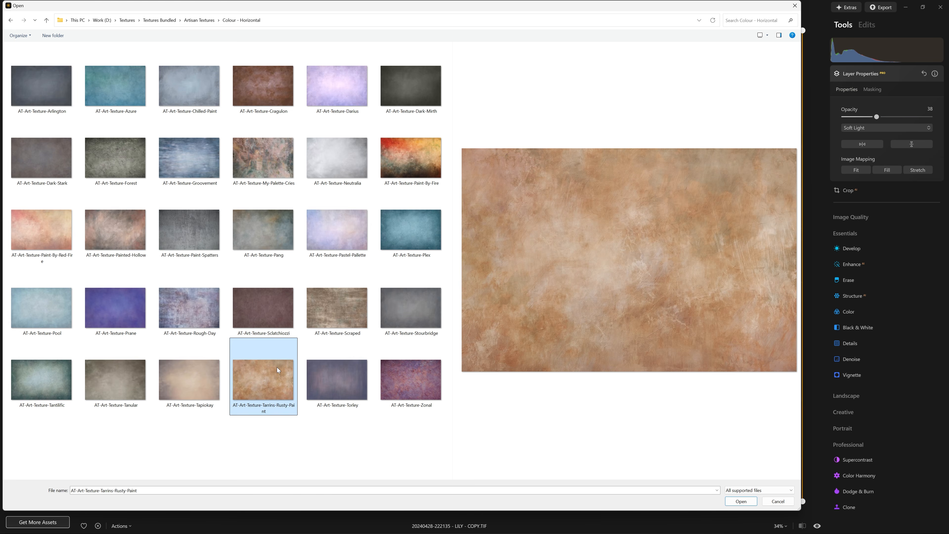
pyautogui.click(214, 377)
pyautogui.click(241, 382)
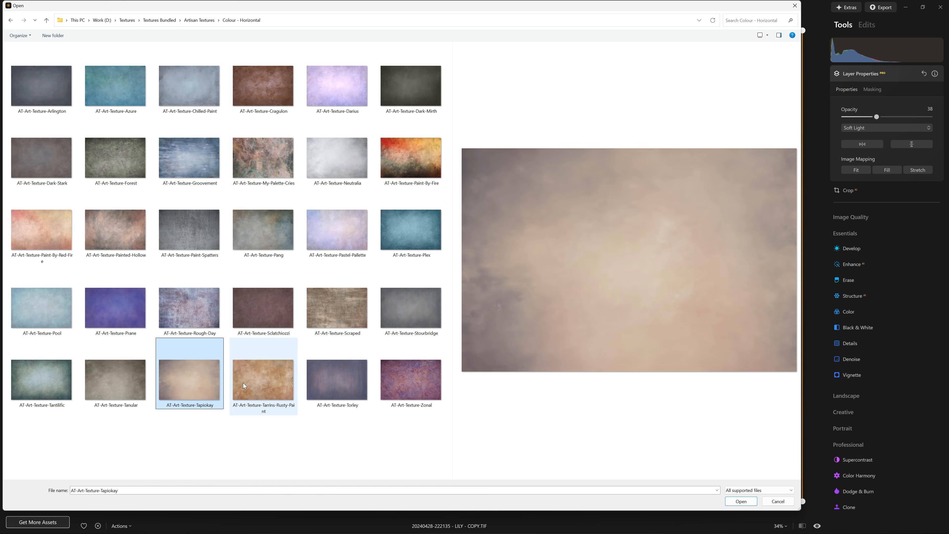
pyautogui.doubleClick(258, 381)
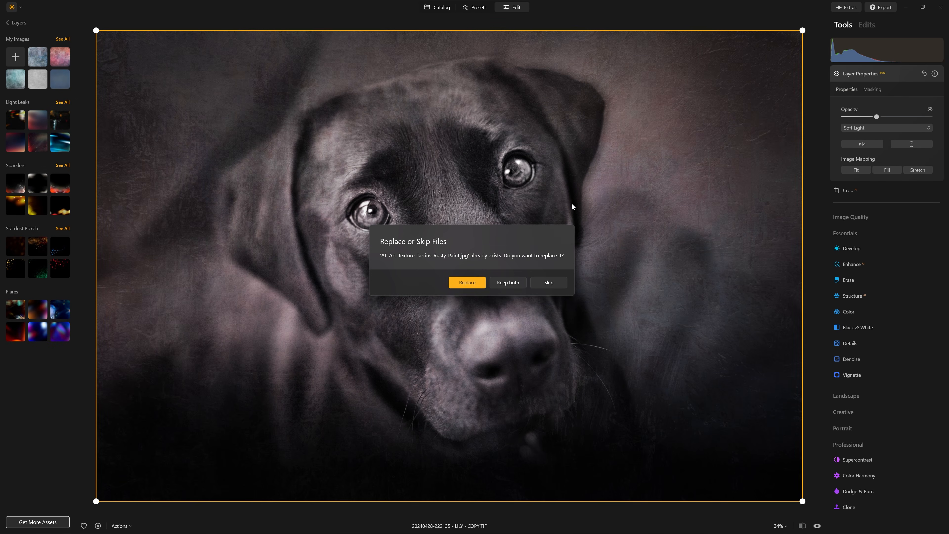
pyautogui.click(467, 283)
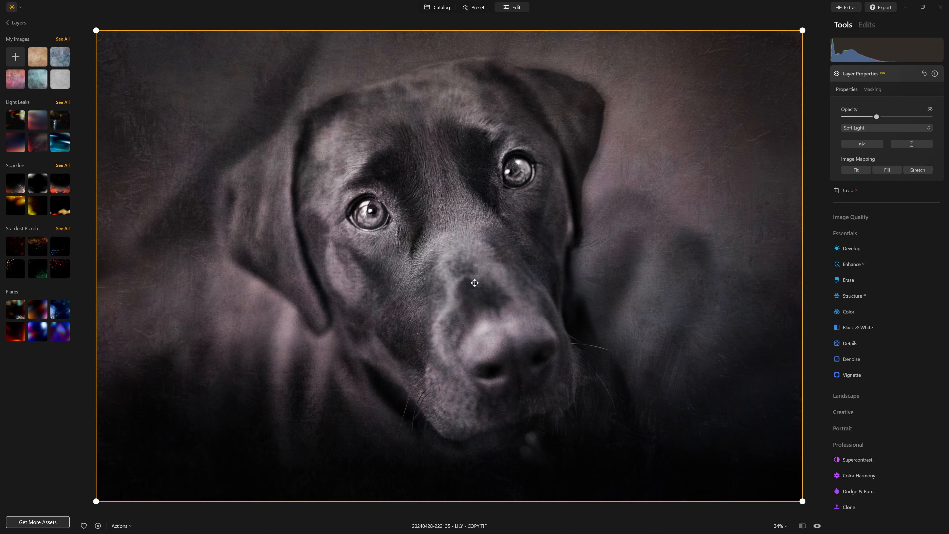
pyautogui.click(45, 62)
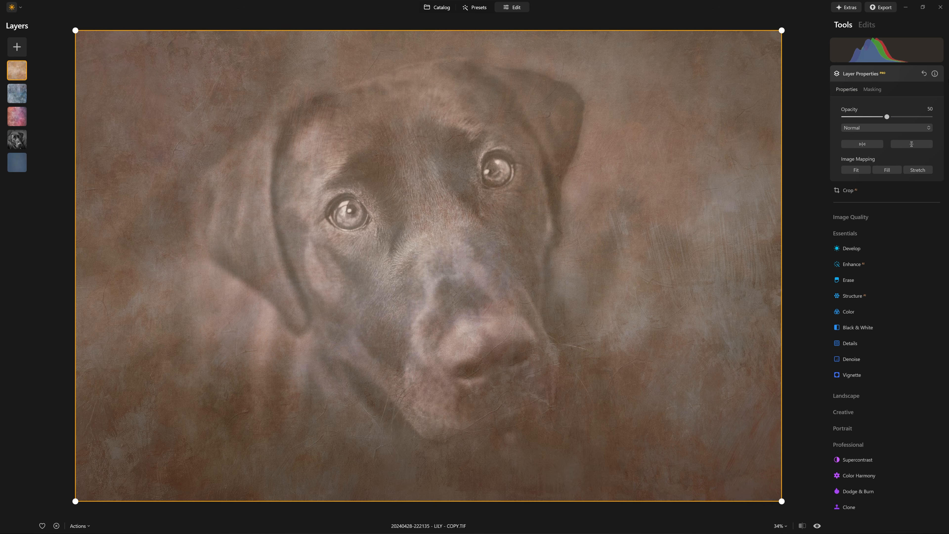
# Step: Set the Tarrins-Rusty-Paint layer's blend mode to Hard Light and its opacity to 30
pyautogui.moveTo(887, 117); pyautogui.dragTo(930, 117)
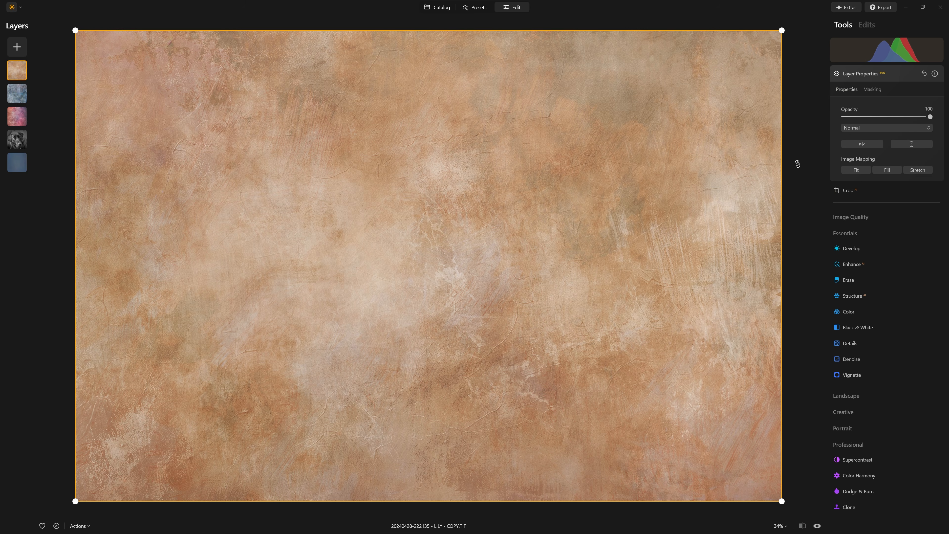
pyautogui.click(864, 127)
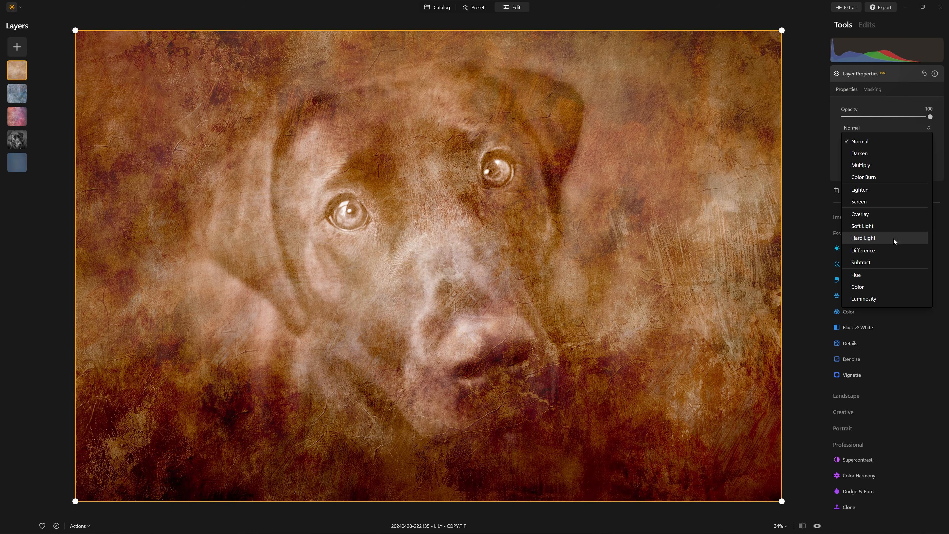
pyautogui.click(893, 239)
pyautogui.moveTo(930, 117); pyautogui.dragTo(819, 121)
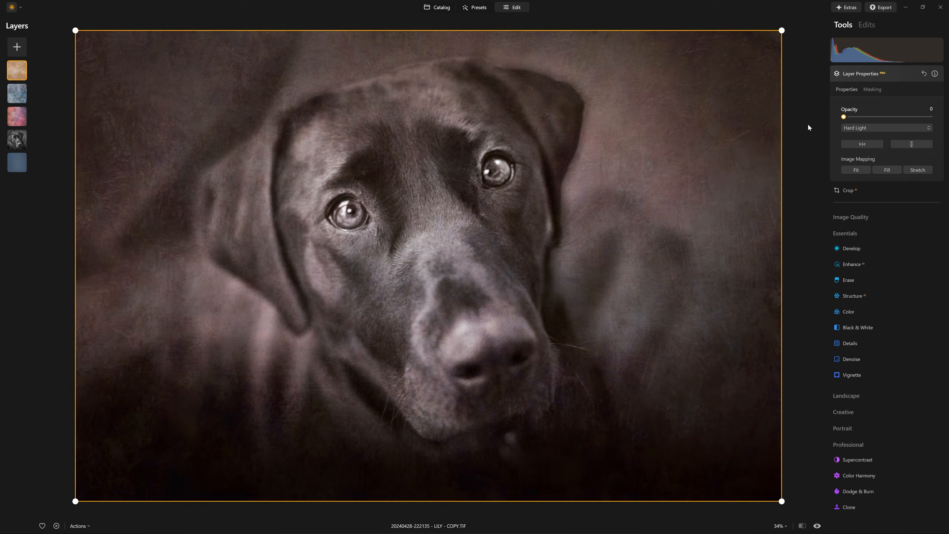
pyautogui.moveTo(841, 119); pyautogui.dragTo(870, 117)
# Step: Import AT-Art-Texture-Sclatchiozzi from the same Artisan Textures folder and add it as the top layer
pyautogui.click(17, 43)
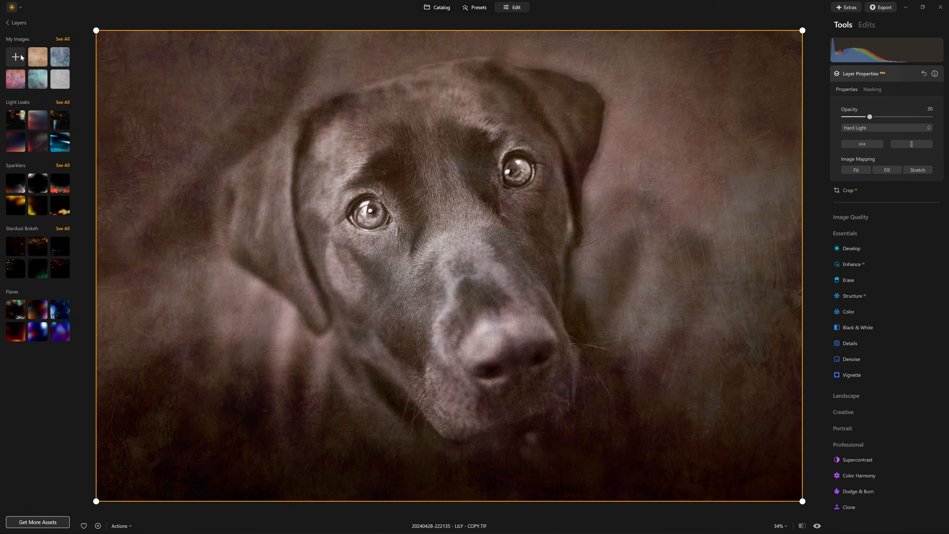
pyautogui.click(19, 56)
pyautogui.click(272, 319)
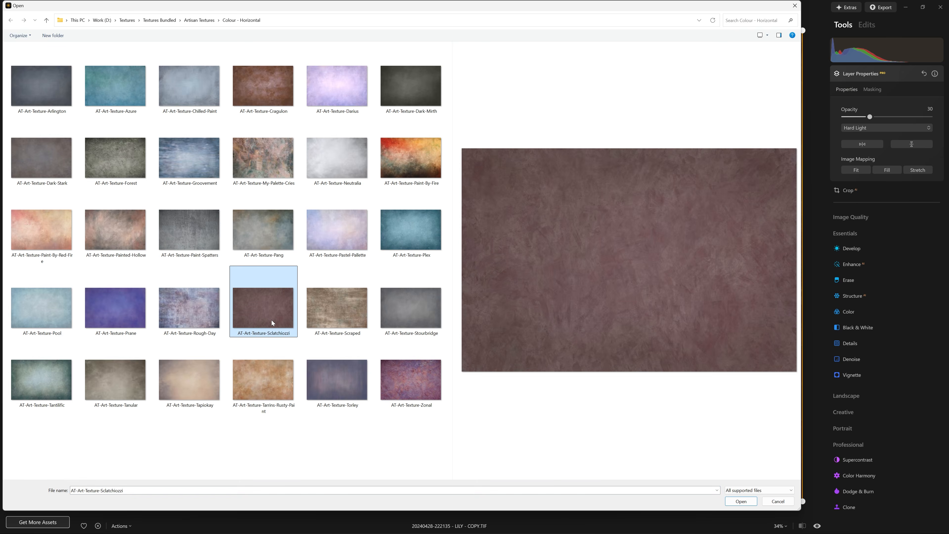
pyautogui.doubleClick(271, 319)
pyautogui.press('Return')
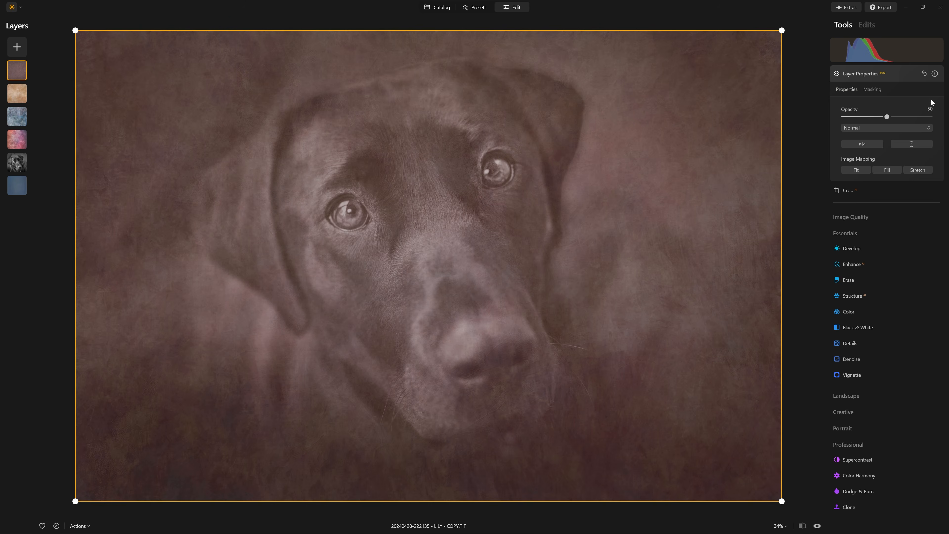
# Step: Set the Sclatchiozzi texture layer's blend mode to Overlay and its opacity to 70
pyautogui.click(904, 127)
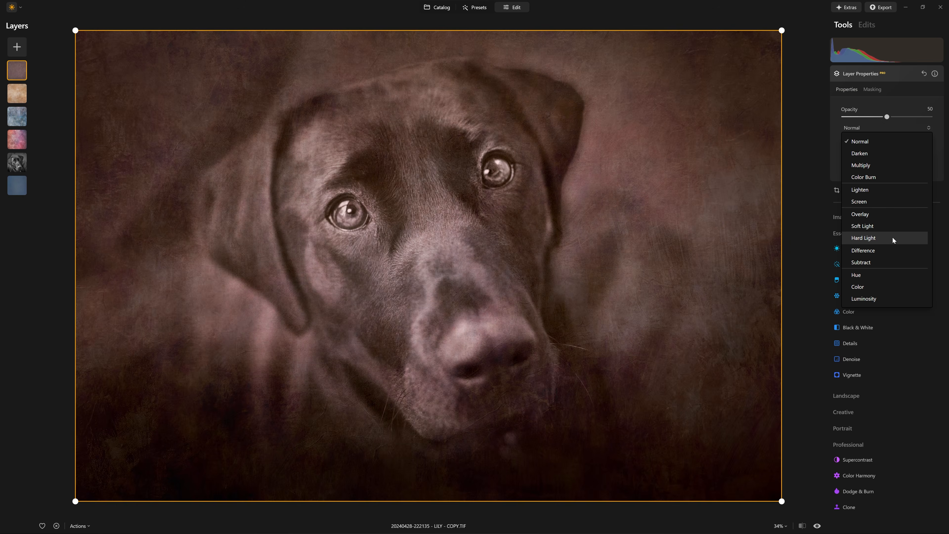
pyautogui.click(894, 214)
pyautogui.moveTo(887, 116); pyautogui.dragTo(904, 116)
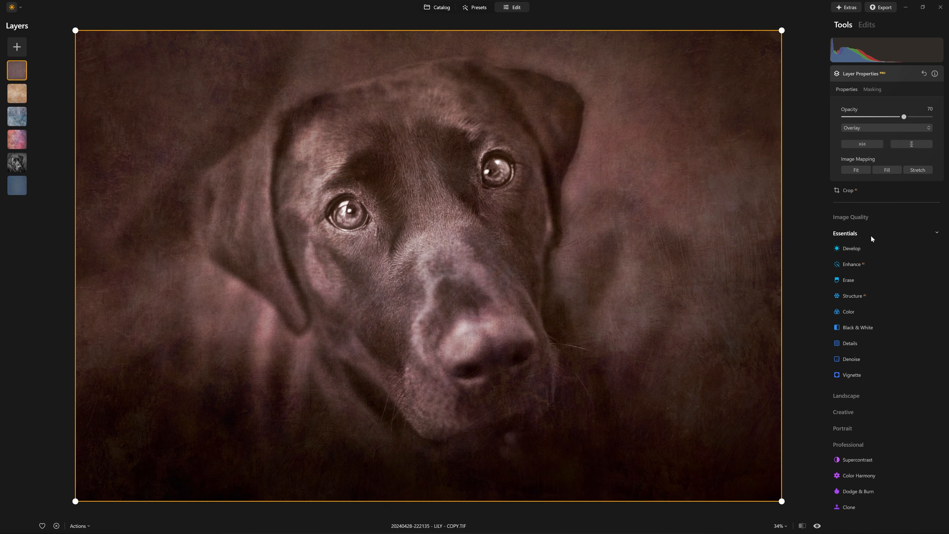
# Step: Raise the top texture layer's colour saturation to 100 and switch its blend mode to Normal
pyautogui.click(859, 314)
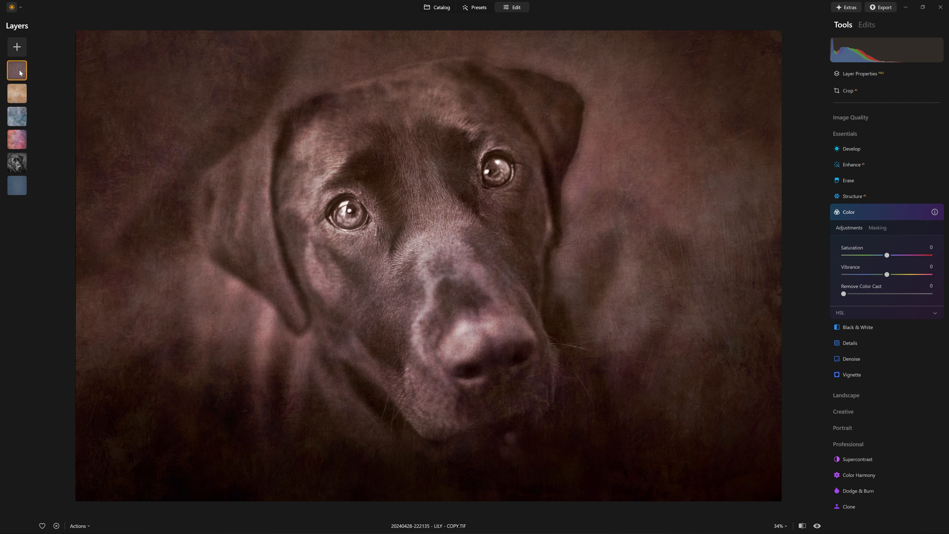
pyautogui.moveTo(886, 256); pyautogui.dragTo(930, 256)
pyautogui.click(876, 75)
pyautogui.click(884, 128)
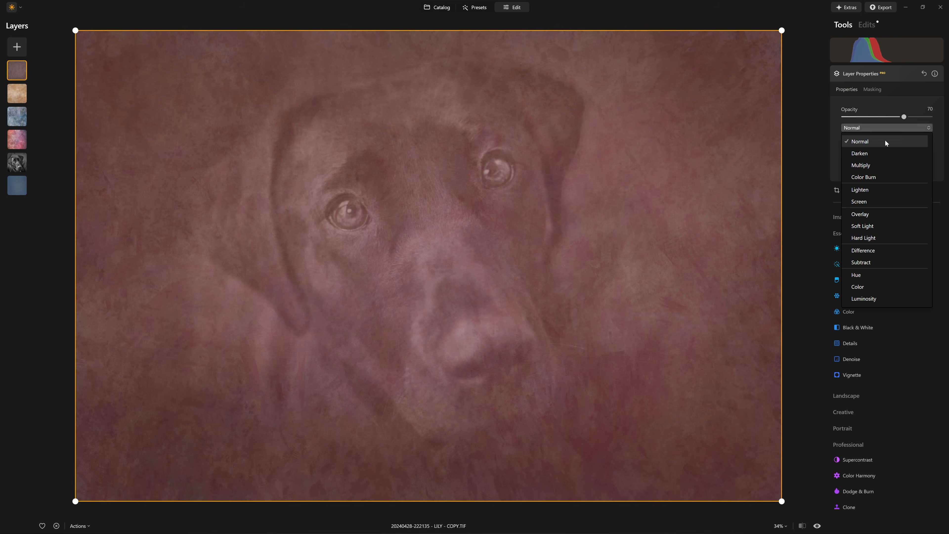
pyautogui.click(885, 141)
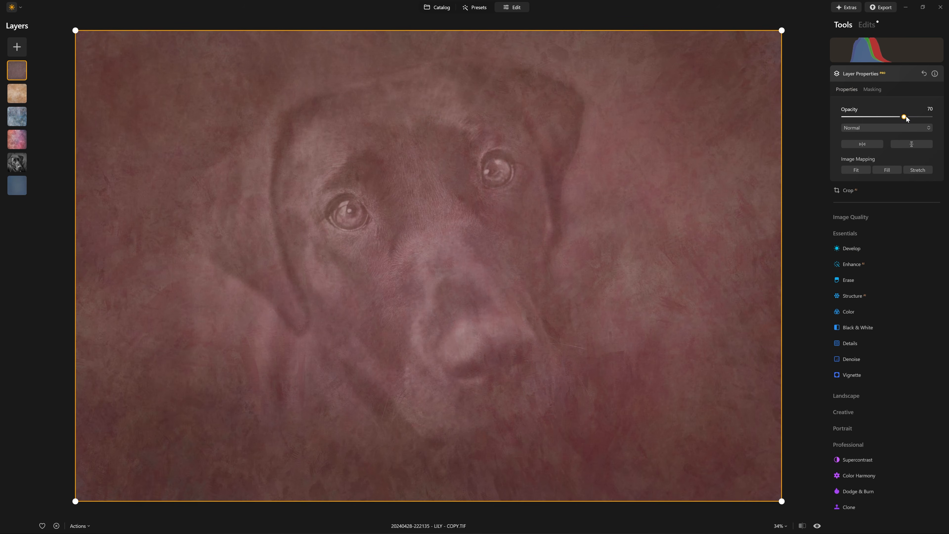
pyautogui.click(888, 71)
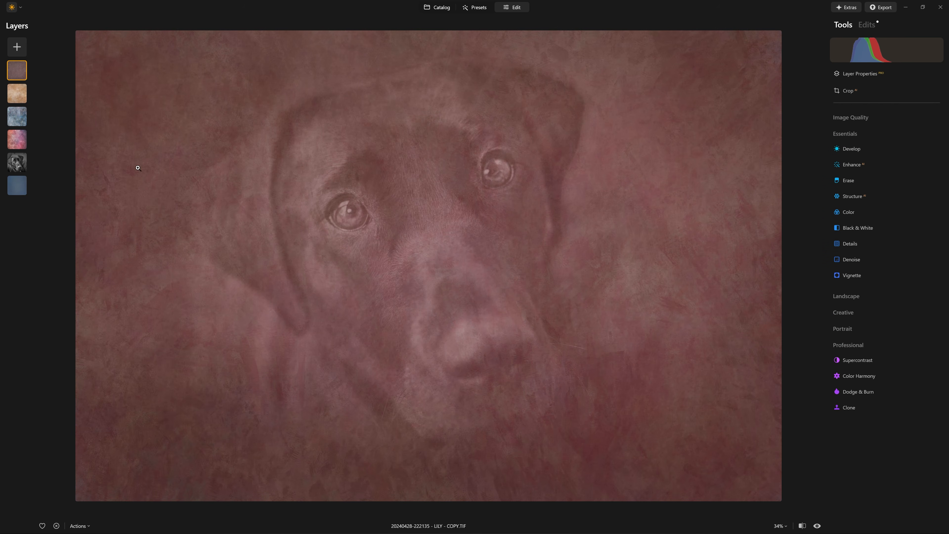
# Step: Reopen the texture layer's applied Color edit, try saturation at -100, and settle it at 22
pyautogui.click(872, 24)
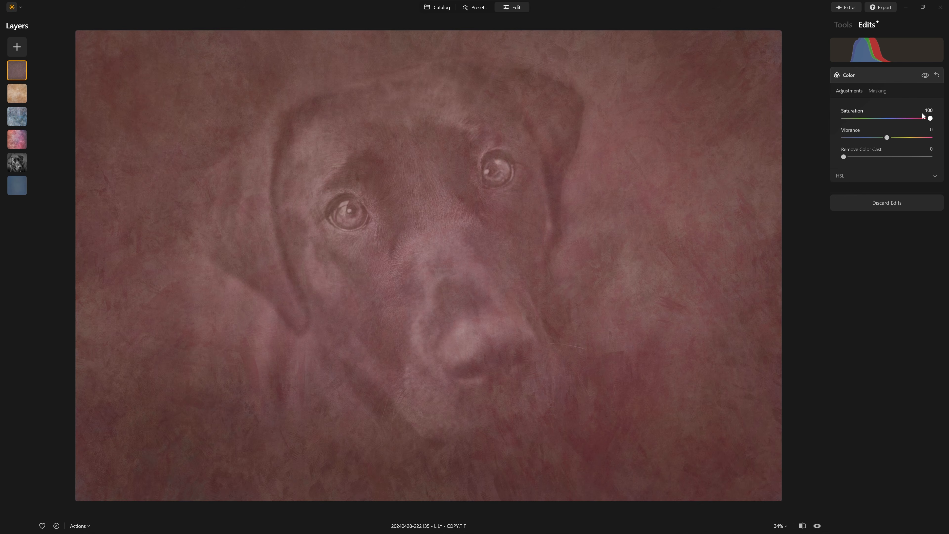
pyautogui.moveTo(930, 123); pyautogui.dragTo(828, 128)
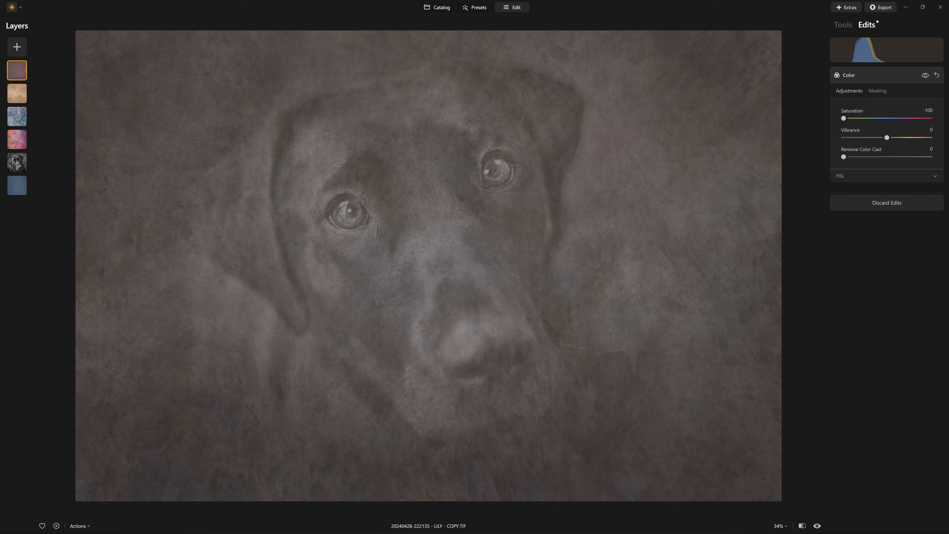
pyautogui.moveTo(846, 118); pyautogui.dragTo(896, 118)
# Step: Recolour the texture with an HSL Hue Shift of 41, raise its saturation further, and ease the hue shift back slightly
pyautogui.click(891, 176)
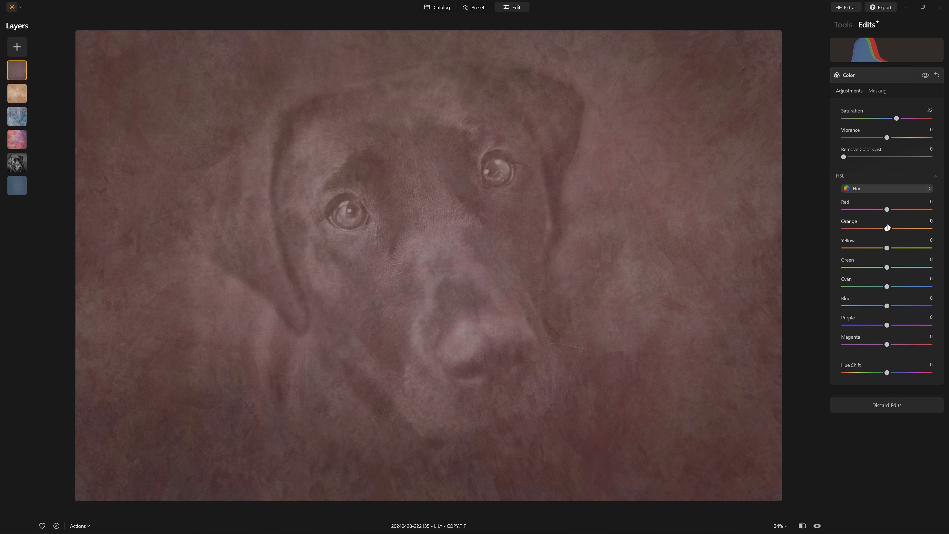
pyautogui.click(855, 176)
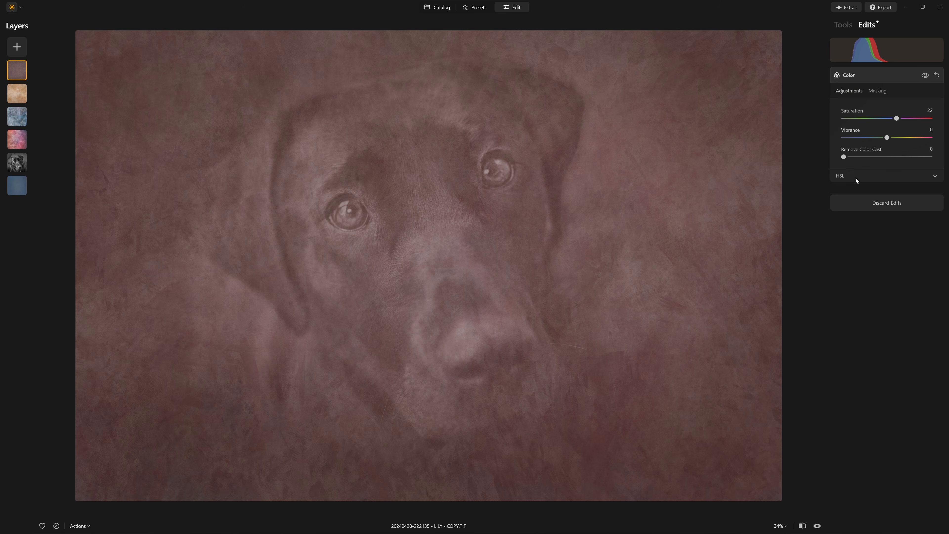
pyautogui.click(857, 178)
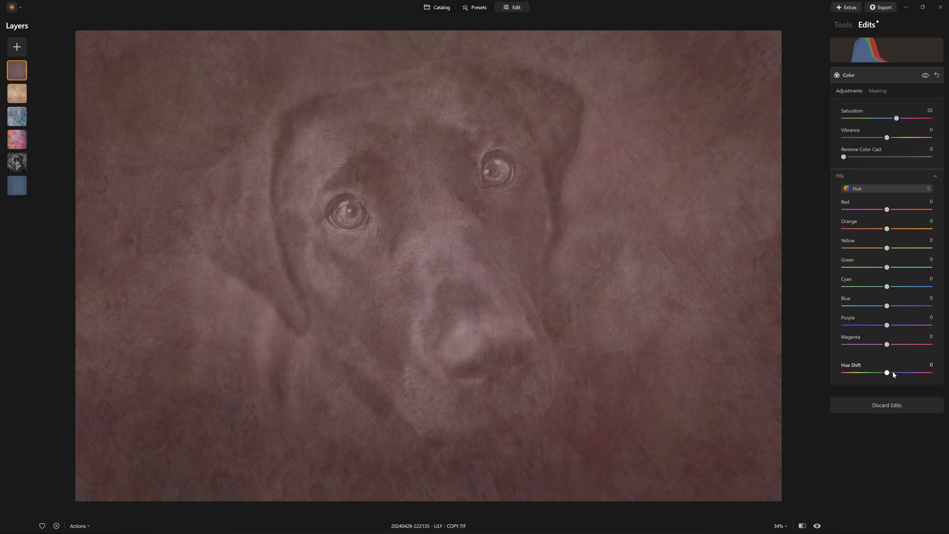
pyautogui.moveTo(886, 373)
pyautogui.mouseDown()
pyautogui.moveTo(846, 373)
pyautogui.moveTo(941, 391)
pyautogui.moveTo(899, 385)
pyautogui.mouseUp()
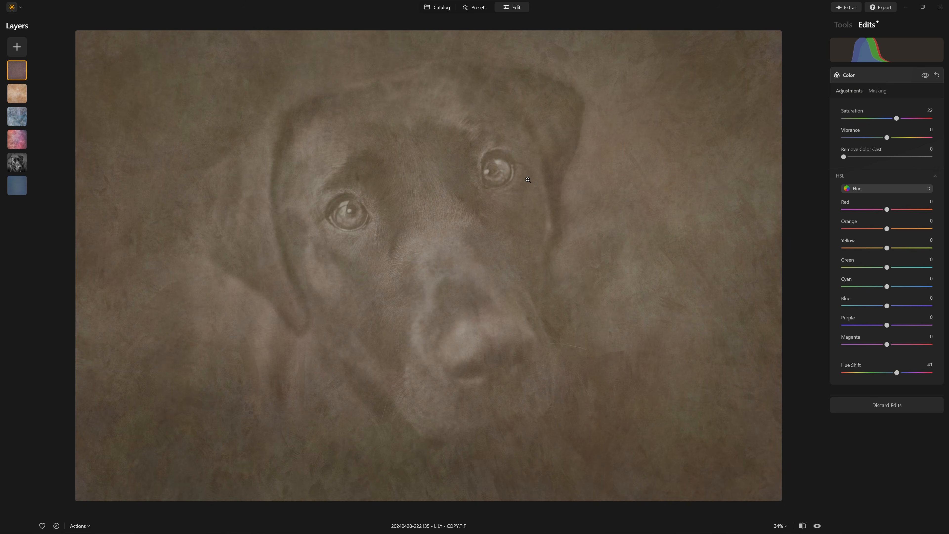
pyautogui.moveTo(896, 118); pyautogui.dragTo(910, 118)
pyautogui.moveTo(896, 373); pyautogui.dragTo(894, 372)
# Step: Close the Color edit and set the top Sclatchiozzi texture layer's blend mode to Hard Light
pyautogui.click(877, 73)
pyautogui.click(843, 25)
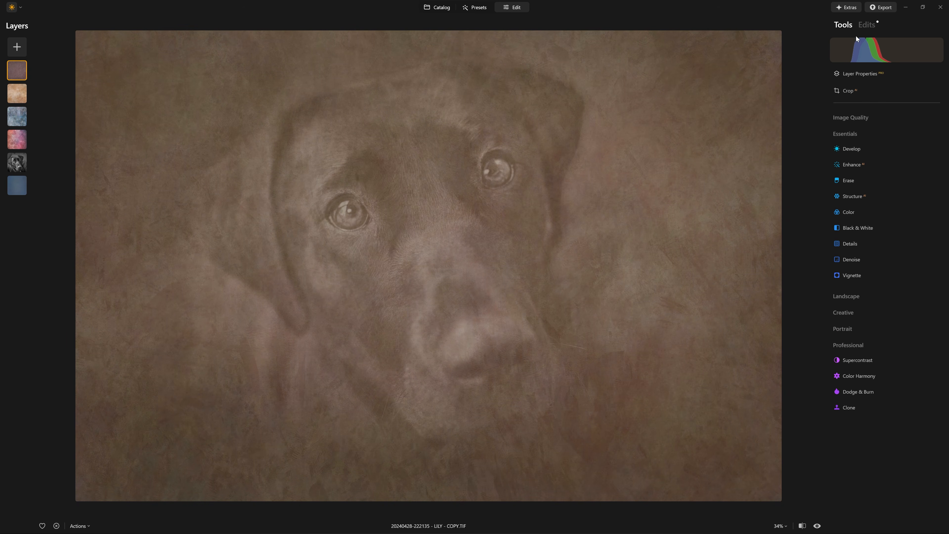
pyautogui.click(857, 72)
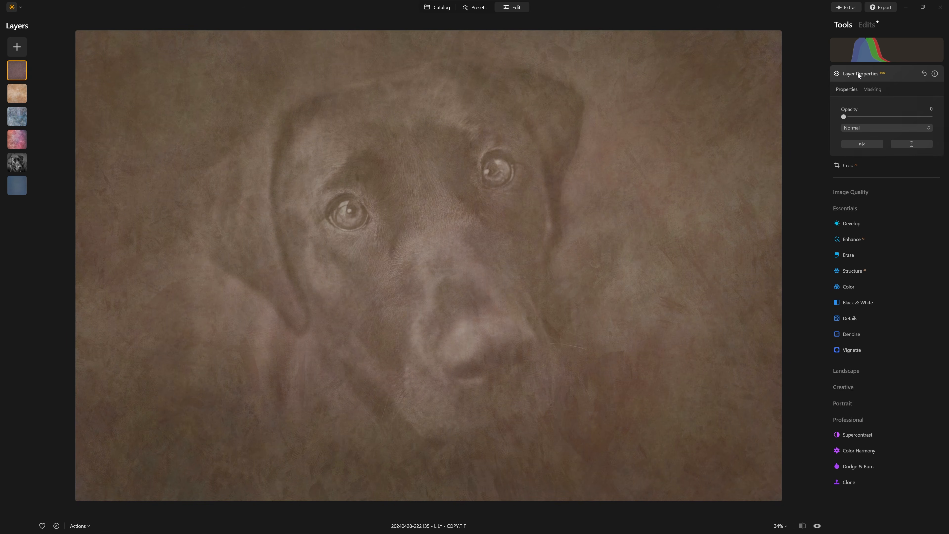
pyautogui.click(869, 127)
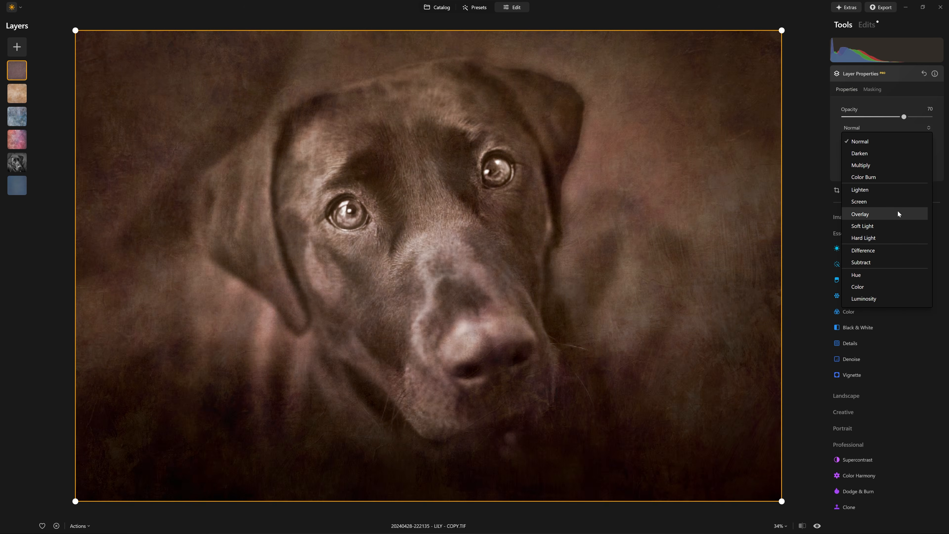
pyautogui.click(903, 233)
# Step: Compare the Hard Light texture layer at opacities of 100 and 0, and settle it at 58
pyautogui.moveTo(904, 117); pyautogui.dragTo(932, 117)
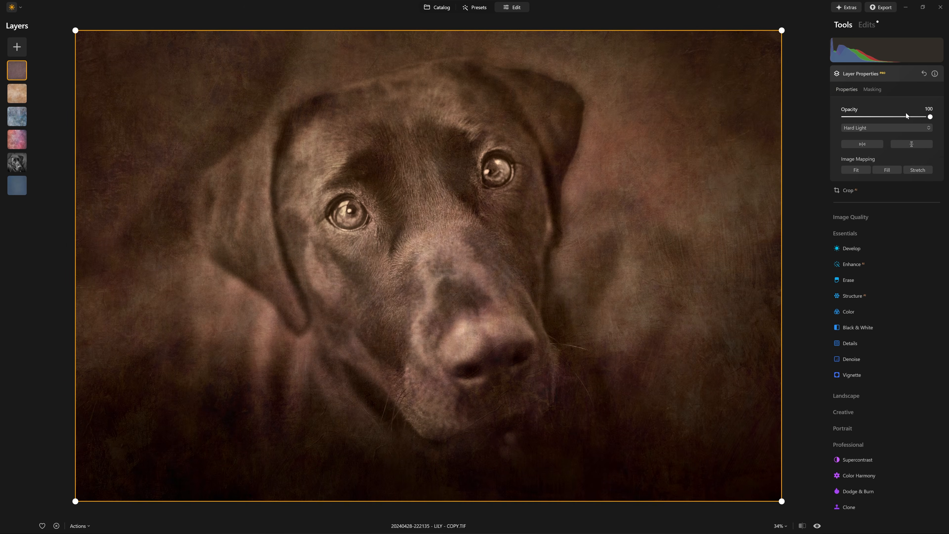
pyautogui.moveTo(905, 117); pyautogui.dragTo(843, 116)
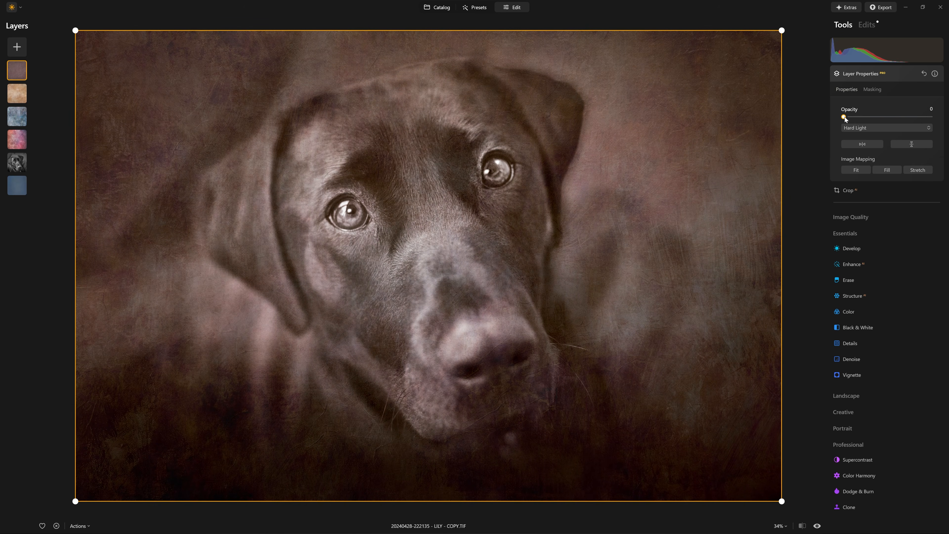
pyautogui.moveTo(847, 116); pyautogui.dragTo(937, 123)
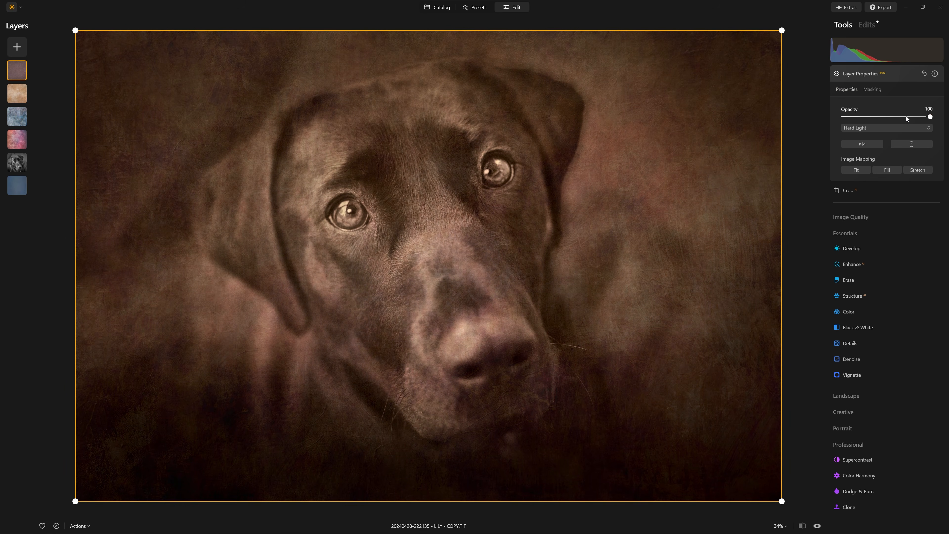
pyautogui.moveTo(930, 117); pyautogui.dragTo(890, 118)
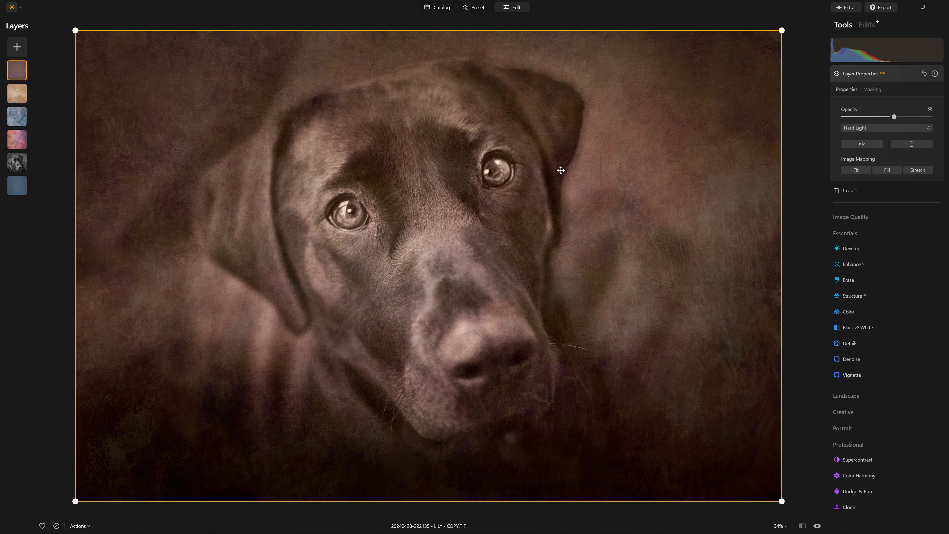
pyautogui.scroll(5, 366, 458)
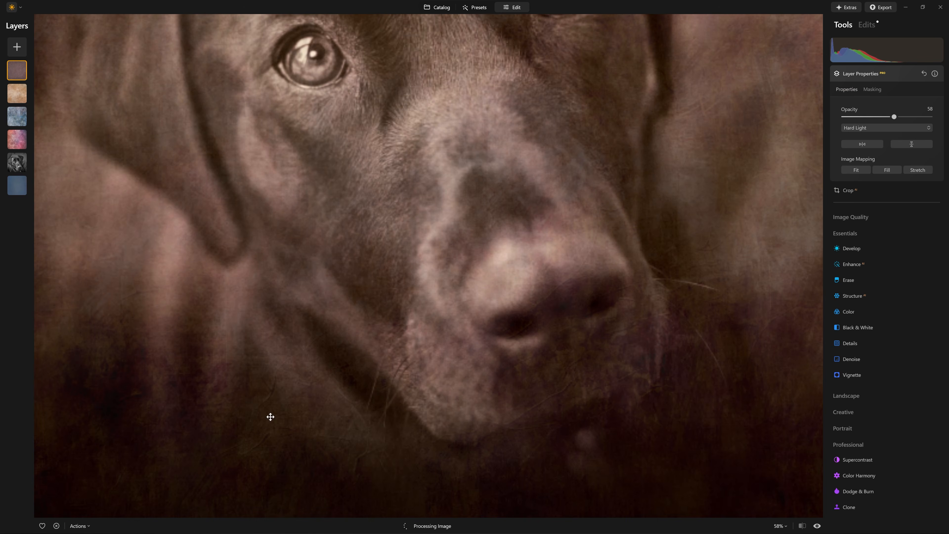
pyautogui.scroll(-2, 353, 403)
pyautogui.scroll(-3, 354, 405)
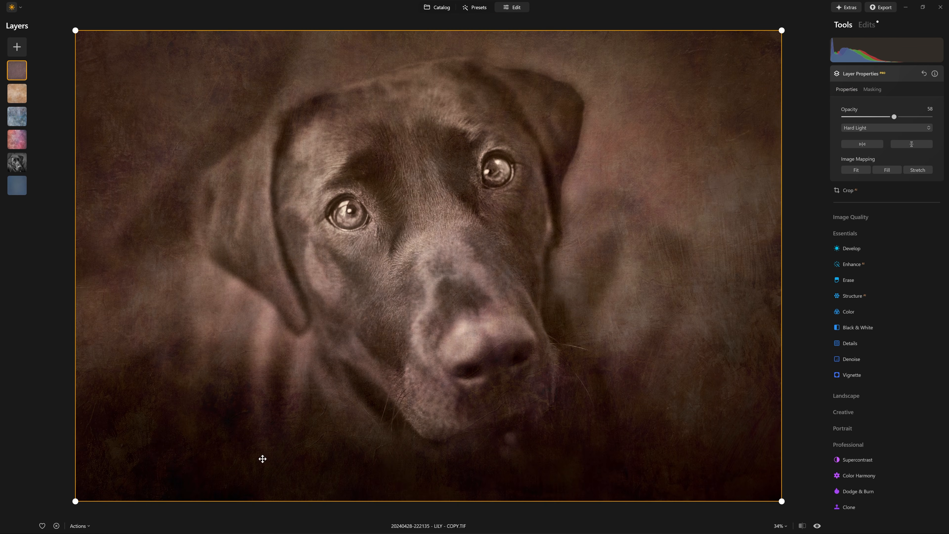
# Step: Import AT-Art-Texture-Paint-By-Red-Fire, replacing the existing copy, and add it as a new top layer
pyautogui.click(21, 47)
pyautogui.click(19, 58)
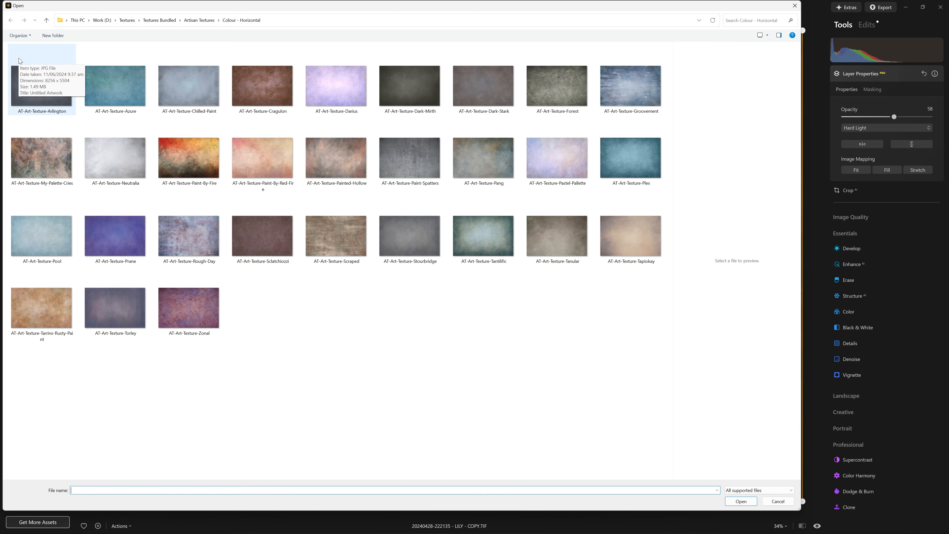
pyautogui.click(257, 159)
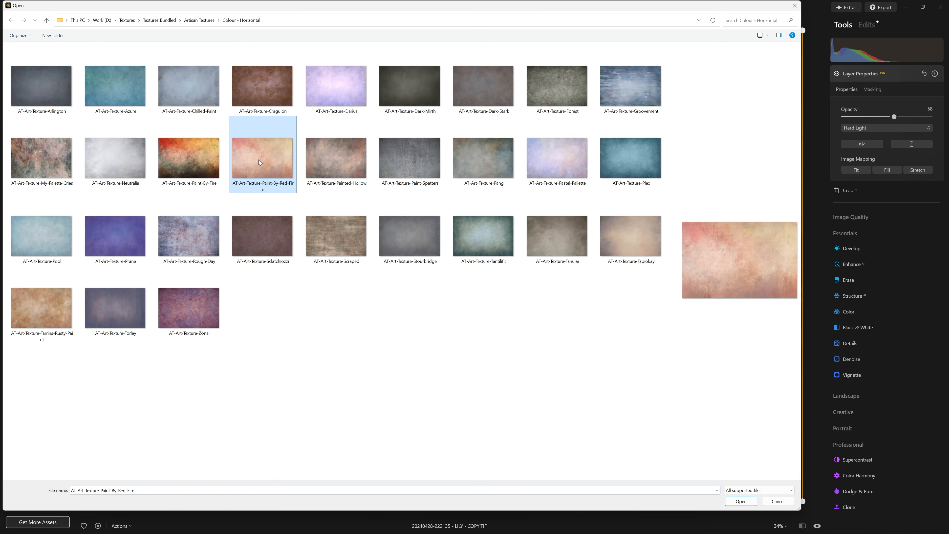
pyautogui.doubleClick(288, 162)
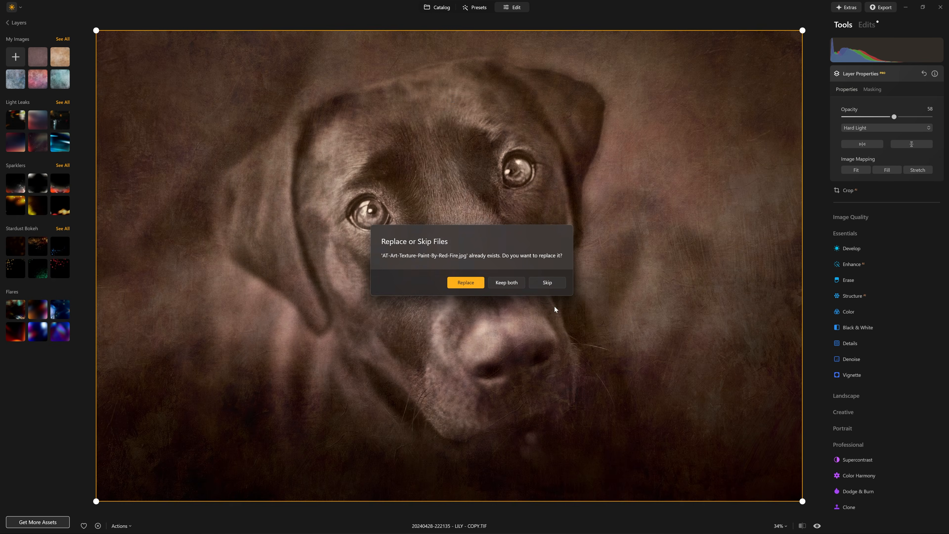
pyautogui.click(463, 281)
pyautogui.click(45, 60)
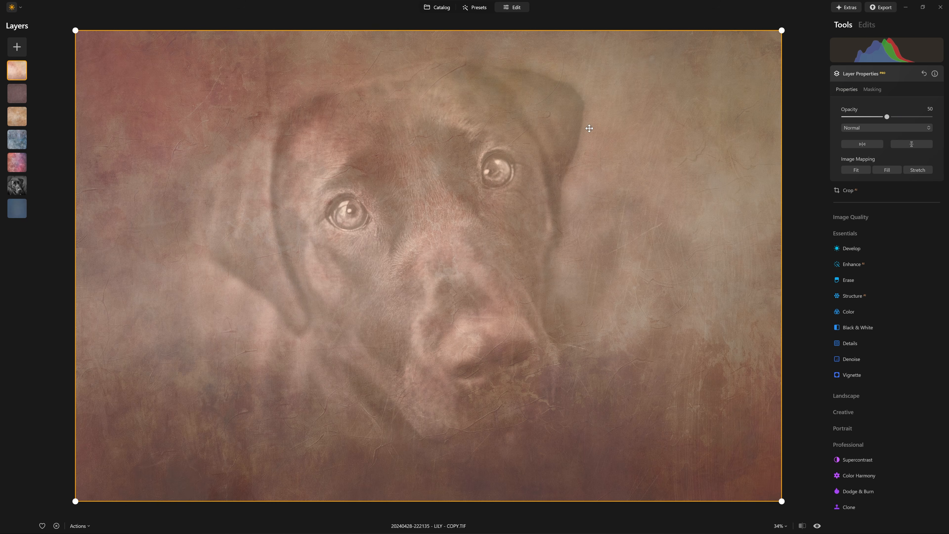
# Step: Set the new texture's opacity to 100 and brush its mask around the background, enlarging the brush to 400 at softness 100 and strength 17
pyautogui.moveTo(891, 117); pyautogui.dragTo(943, 121)
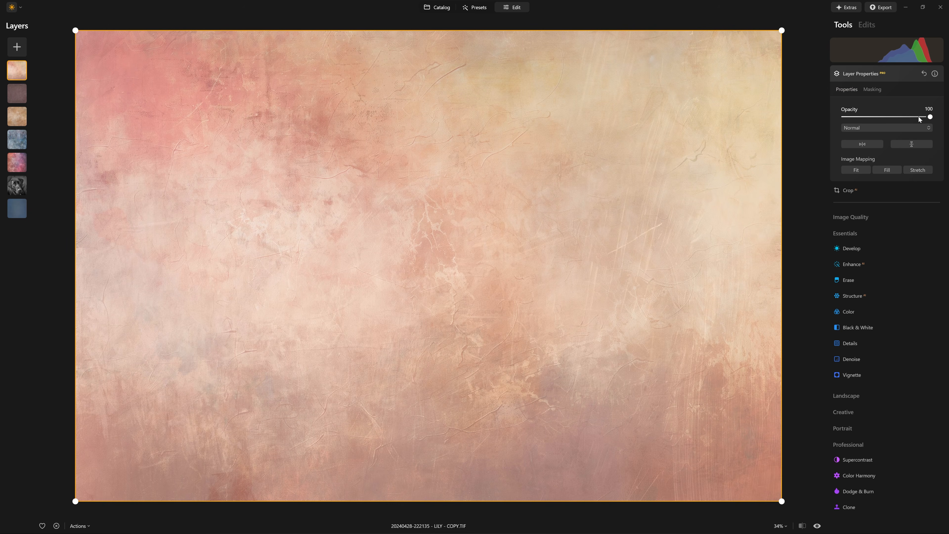
pyautogui.click(877, 90)
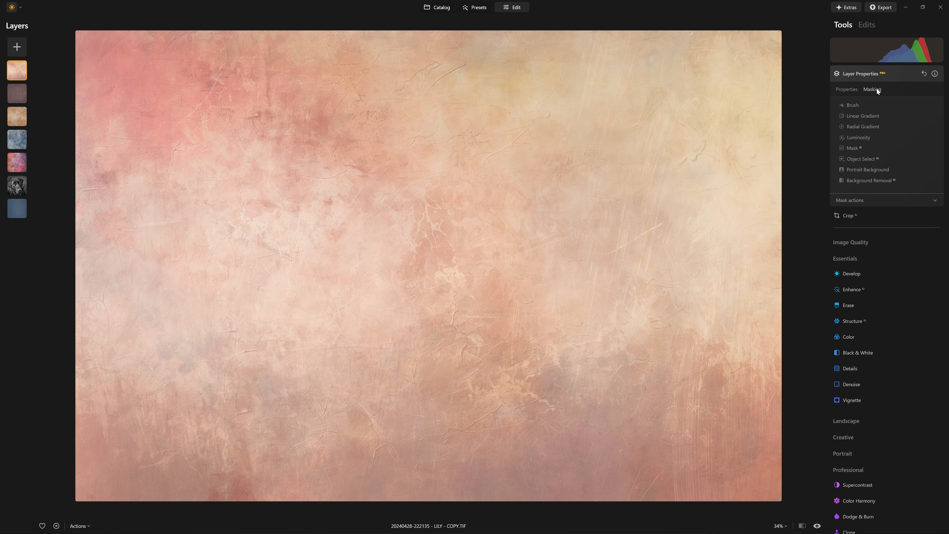
pyautogui.click(854, 106)
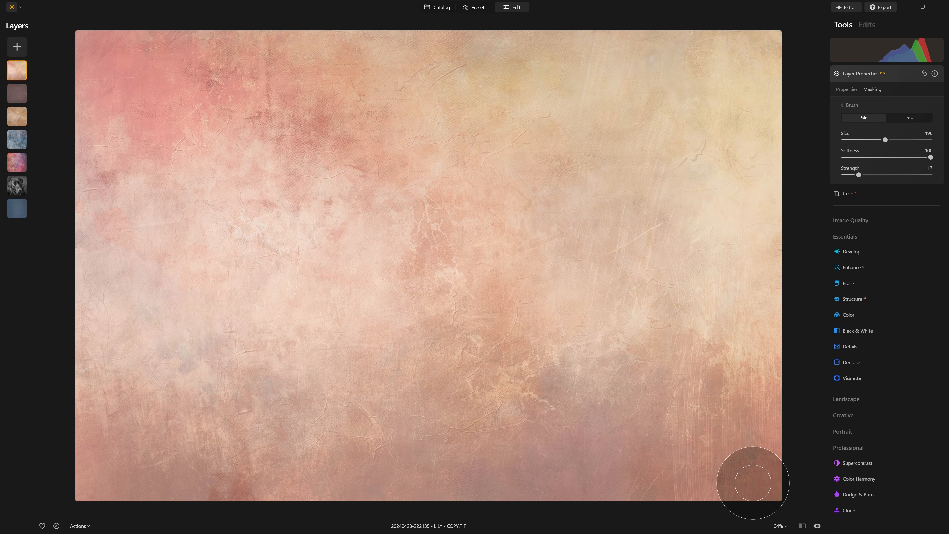
pyautogui.moveTo(734, 486)
pyautogui.mouseDown()
pyautogui.moveTo(240, 488)
pyautogui.moveTo(95, 470)
pyautogui.mouseUp()
pyautogui.scroll(5, 95, 469)
pyautogui.moveTo(92, 423)
pyautogui.mouseDown()
pyautogui.moveTo(150, 397)
pyautogui.moveTo(210, 455)
pyautogui.moveTo(246, 426)
pyautogui.moveTo(350, 498)
pyautogui.moveTo(442, 505)
pyautogui.moveTo(562, 475)
pyautogui.moveTo(595, 440)
pyautogui.moveTo(571, 393)
pyautogui.moveTo(627, 471)
pyautogui.moveTo(796, 448)
pyautogui.moveTo(761, 390)
pyautogui.moveTo(758, 426)
pyautogui.mouseUp()
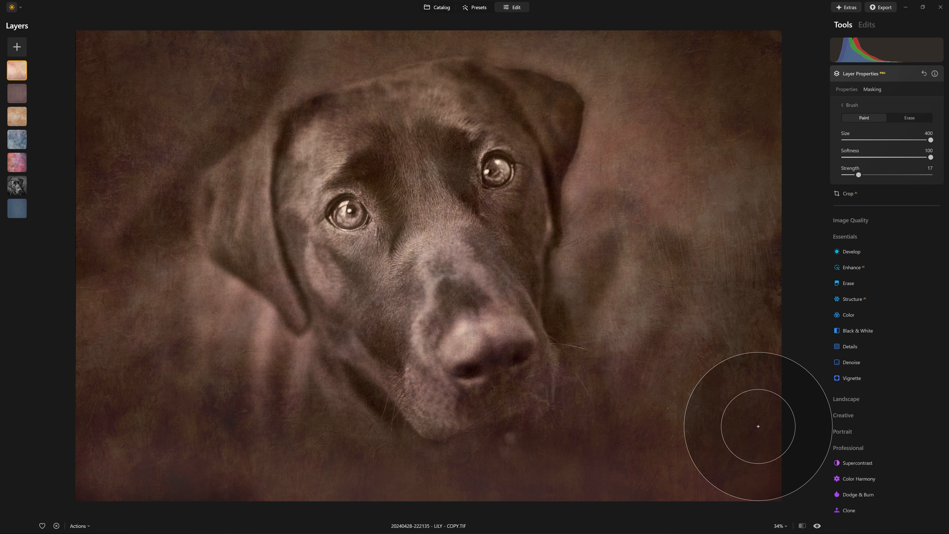
pyautogui.moveTo(754, 343)
pyautogui.mouseDown()
pyautogui.moveTo(686, 473)
pyautogui.moveTo(626, 447)
pyautogui.moveTo(201, 495)
pyautogui.moveTo(228, 457)
pyautogui.moveTo(101, 369)
pyautogui.mouseUp()
pyautogui.moveTo(254, 12)
pyautogui.mouseDown()
pyautogui.moveTo(76, 74)
pyautogui.moveTo(97, 91)
pyautogui.moveTo(792, 84)
pyautogui.moveTo(815, 305)
pyautogui.mouseUp()
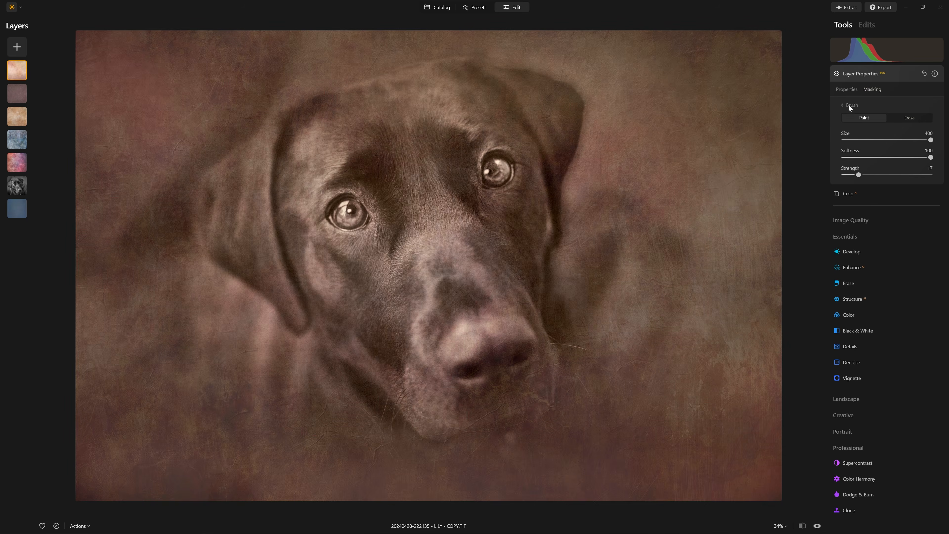
# Step: Lower the masked Paint-By-Red-Fire texture layer's opacity to 31
pyautogui.click(849, 90)
pyautogui.moveTo(929, 118)
pyautogui.mouseDown()
pyautogui.moveTo(834, 117)
pyautogui.moveTo(930, 118)
pyautogui.mouseUp()
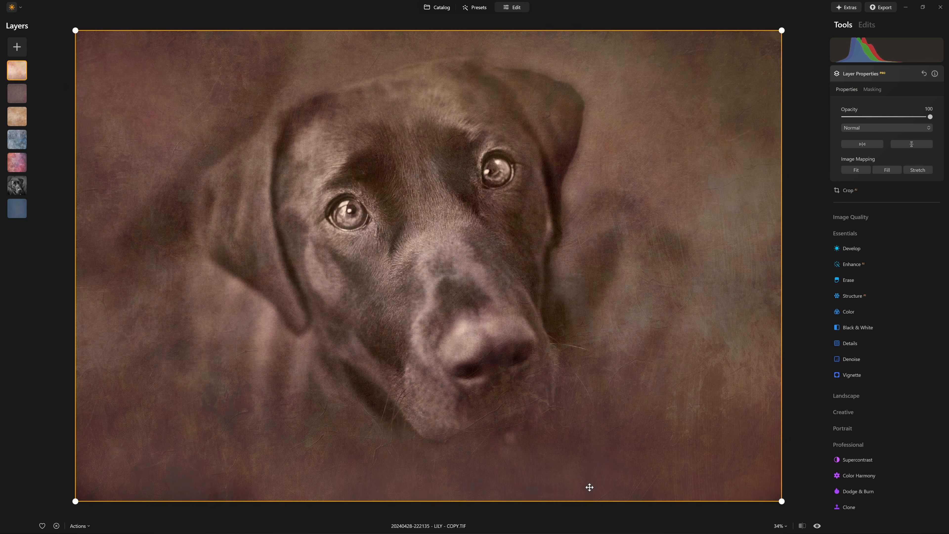
pyautogui.click(879, 117)
pyautogui.moveTo(858, 119)
pyautogui.mouseDown()
pyautogui.moveTo(841, 116)
pyautogui.moveTo(870, 117)
pyautogui.mouseUp()
pyautogui.scroll(5, 515, 333)
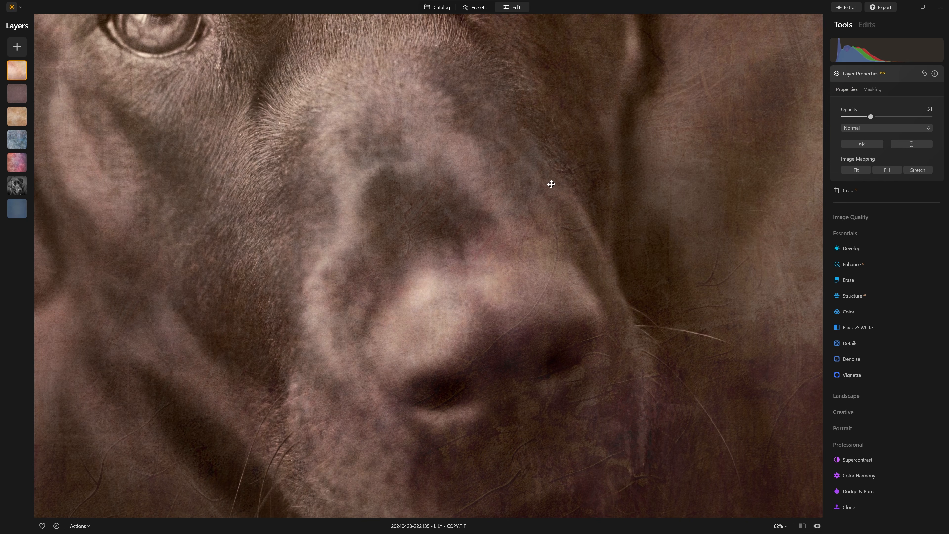
# Step: Select the blue texture layer and examine the blended portrait as a whole and up close
pyautogui.click(17, 139)
pyautogui.scroll(-6, 495, 224)
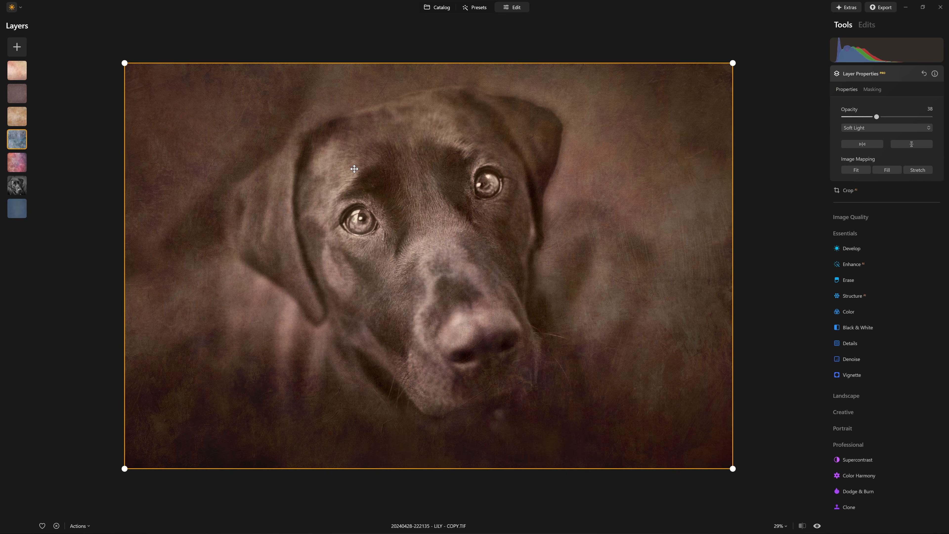
pyautogui.scroll(2, 421, 194)
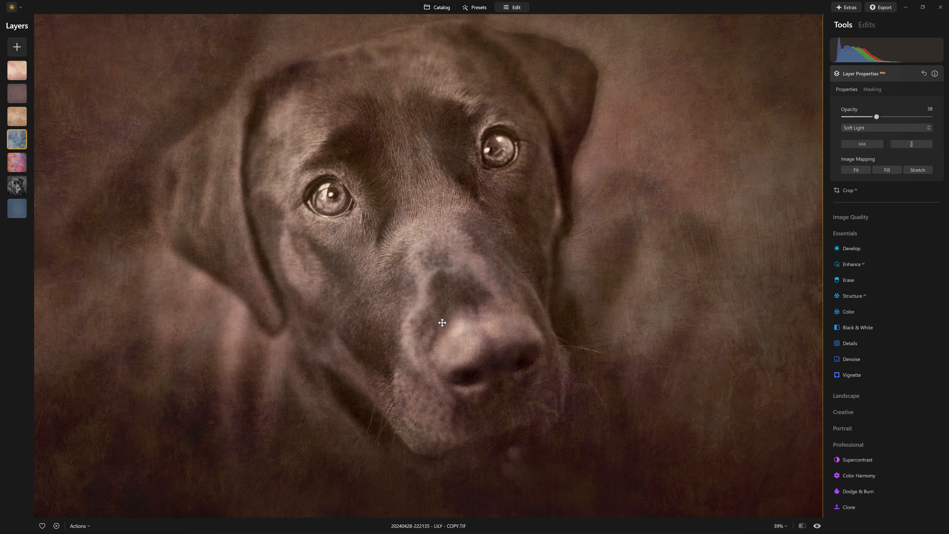
pyautogui.scroll(-2, 438, 178)
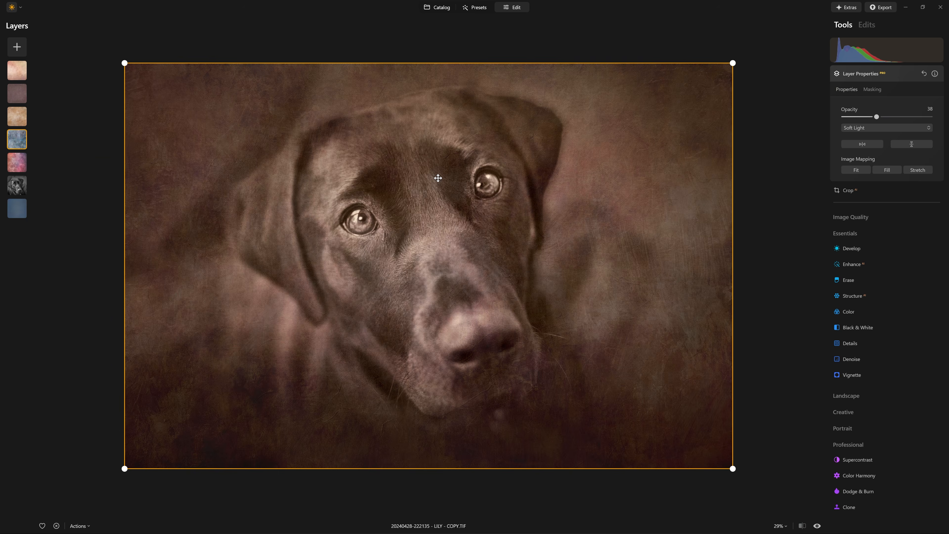
pyautogui.scroll(1, 438, 178)
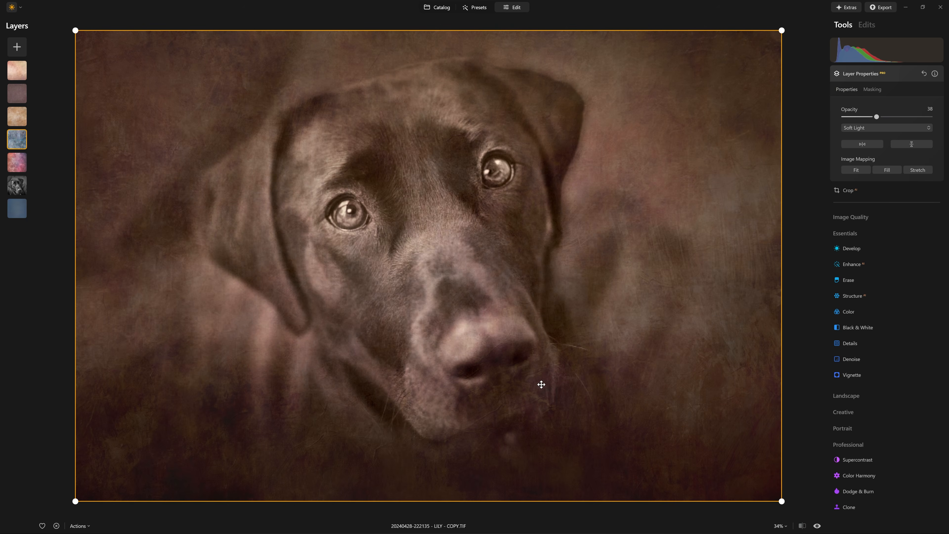